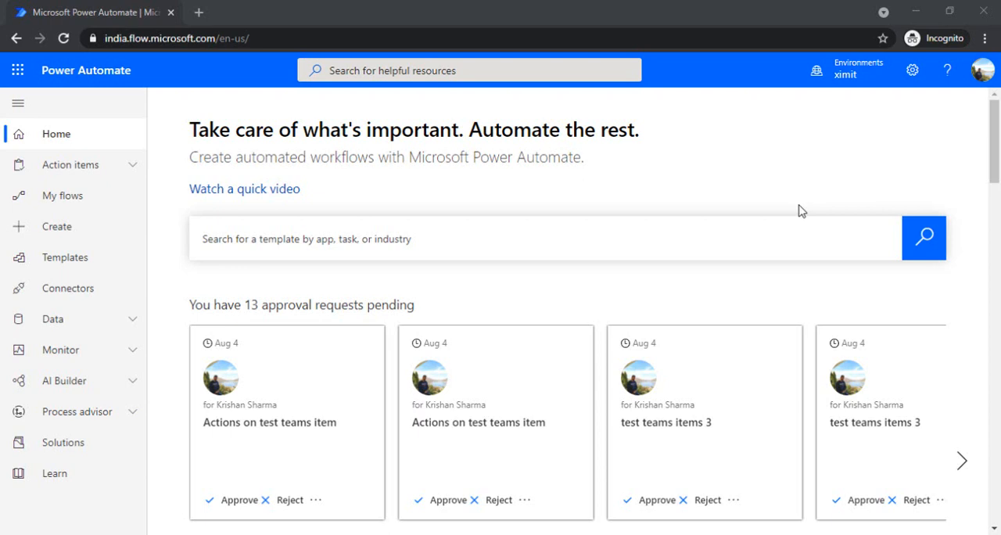
Open the Azure Active Directory admin center at aad.portal.azure.com in a new browser tab.
left_click(200, 12)
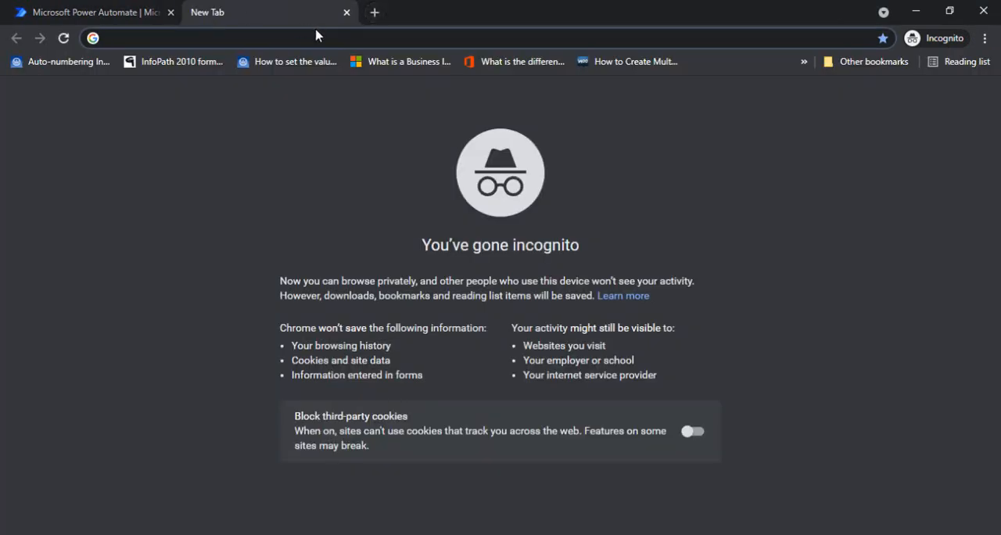
type("aa")
key("Right")
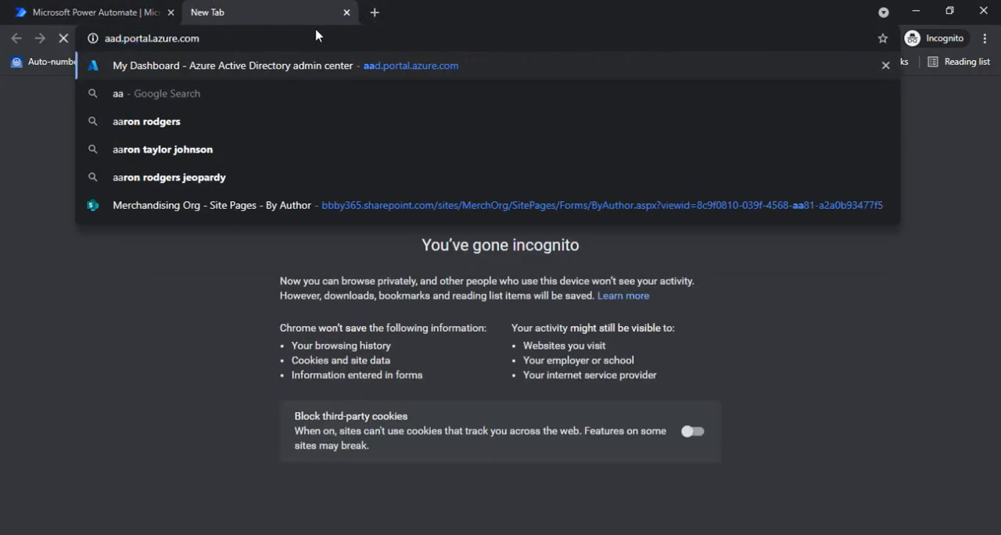
key("Return")
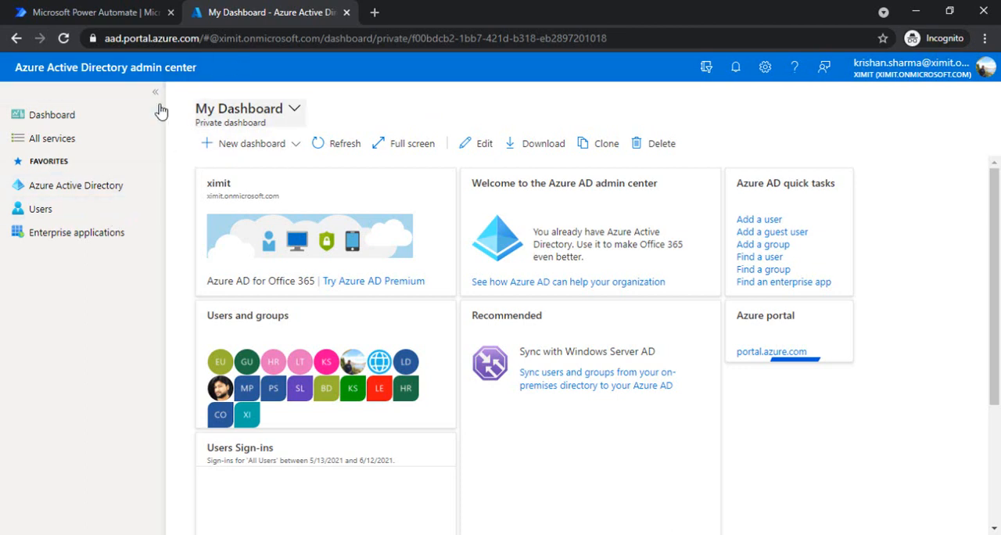
Start a new app registration in the ximit Azure Active Directory tenant.
left_click(78, 194)
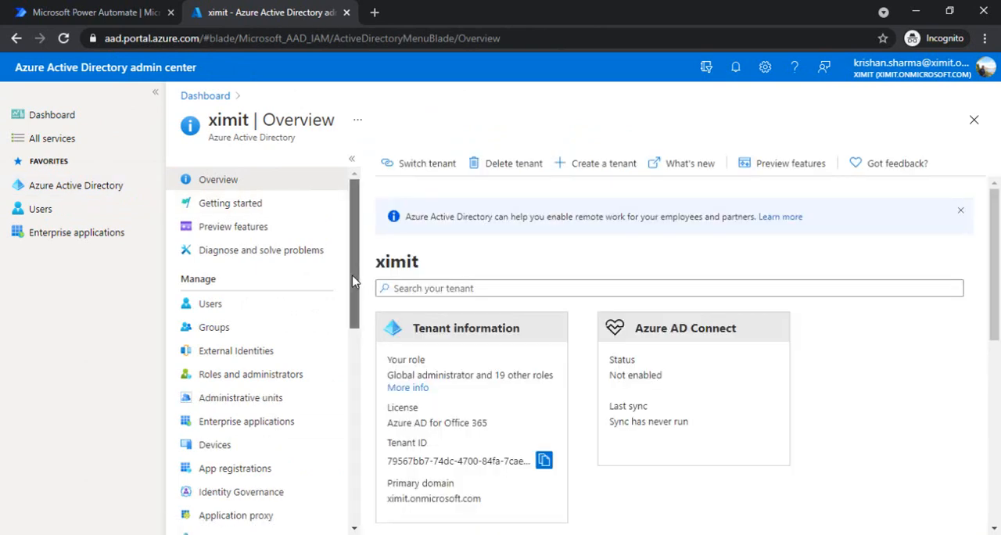
scroll(352, 285, "down", 1)
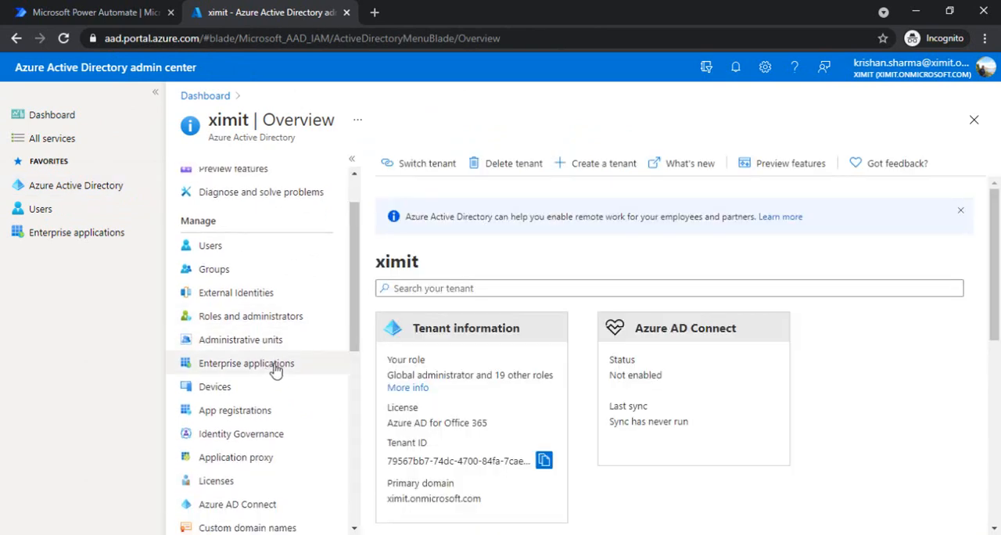
left_click(252, 420)
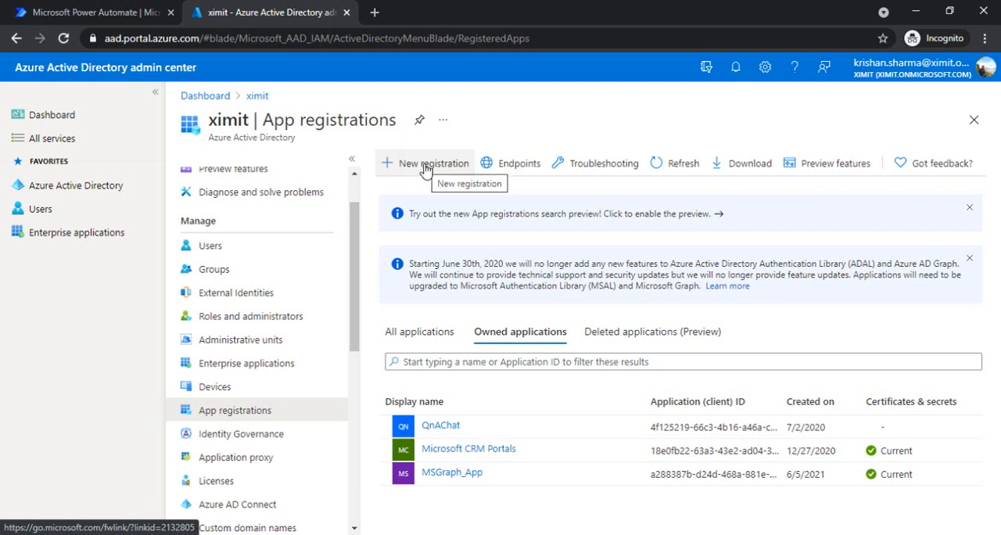
left_click(426, 163)
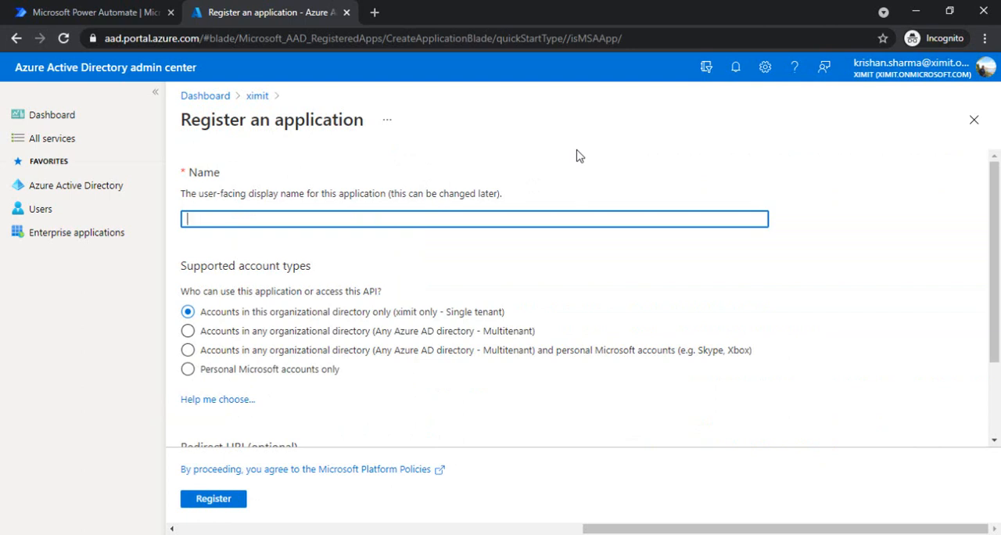
Name the application O365_MSGraph_APP and register it with the single-tenant account type.
type("O365_MSGraph_APP")
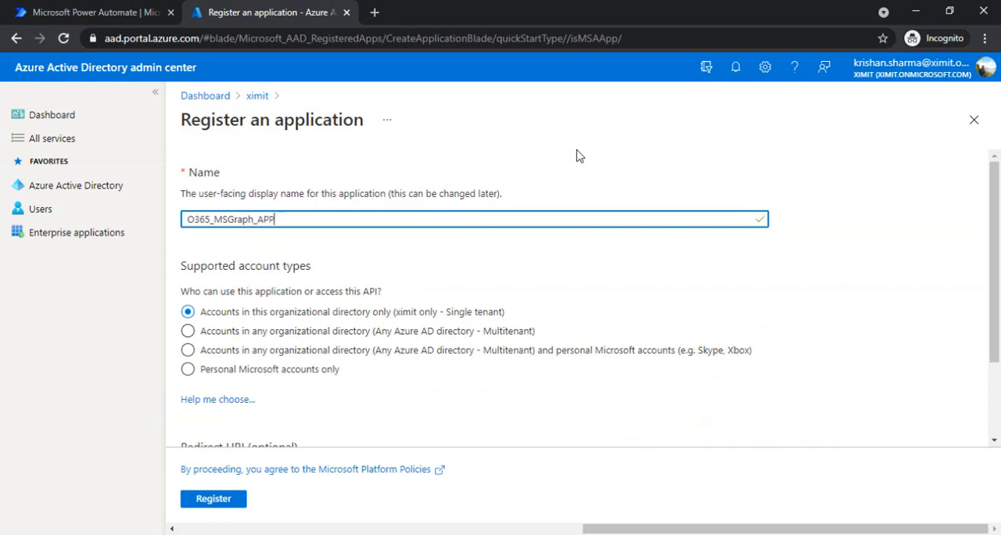
key("ctrl+a")
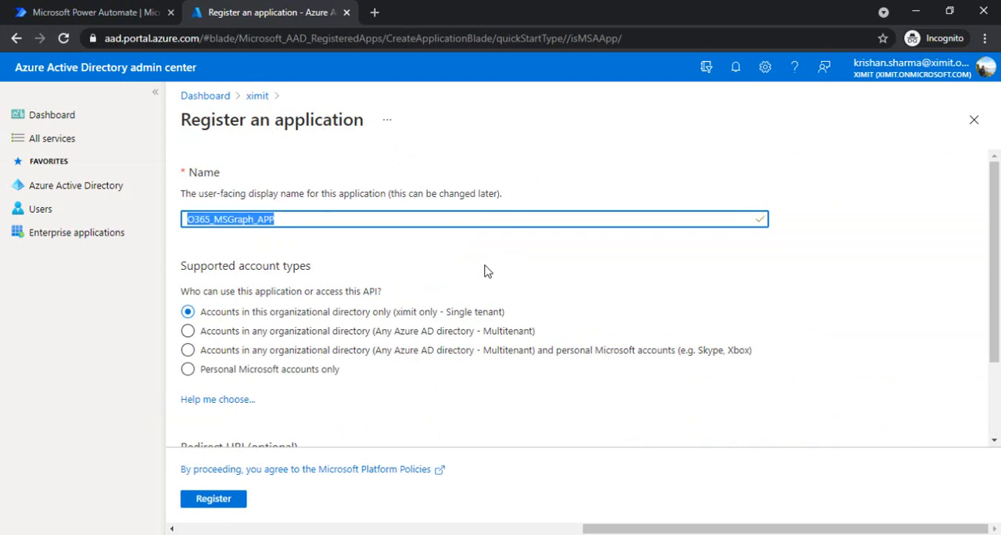
left_click_drag(997, 210, 997, 277)
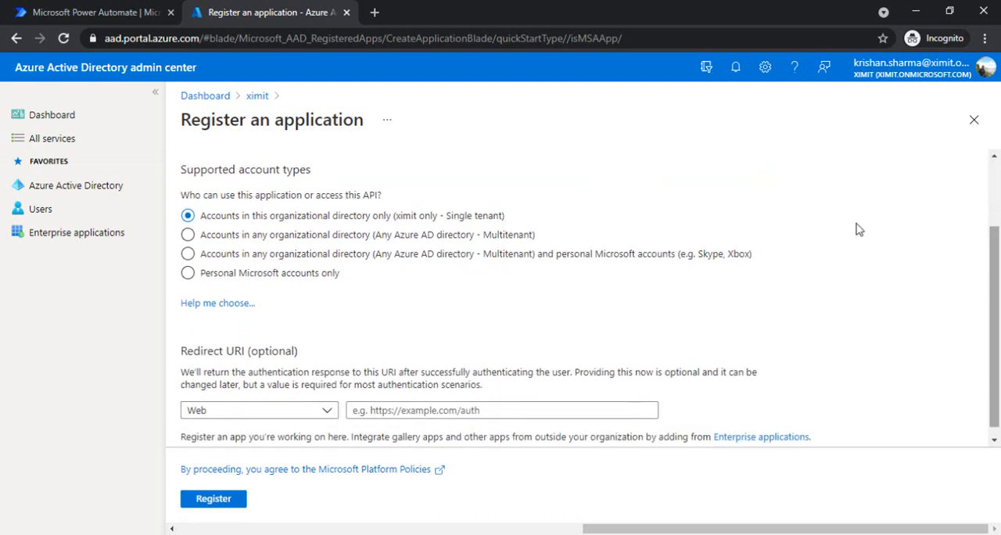
left_click(212, 499)
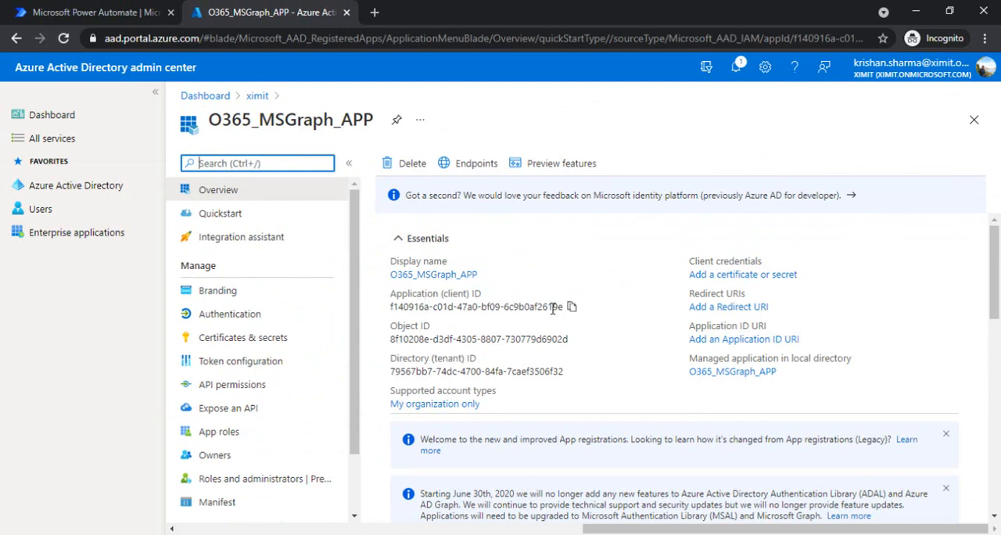
Copy the app's application (client) ID and paste it into a new Notepad document, leaving blank space below.
left_click(571, 307)
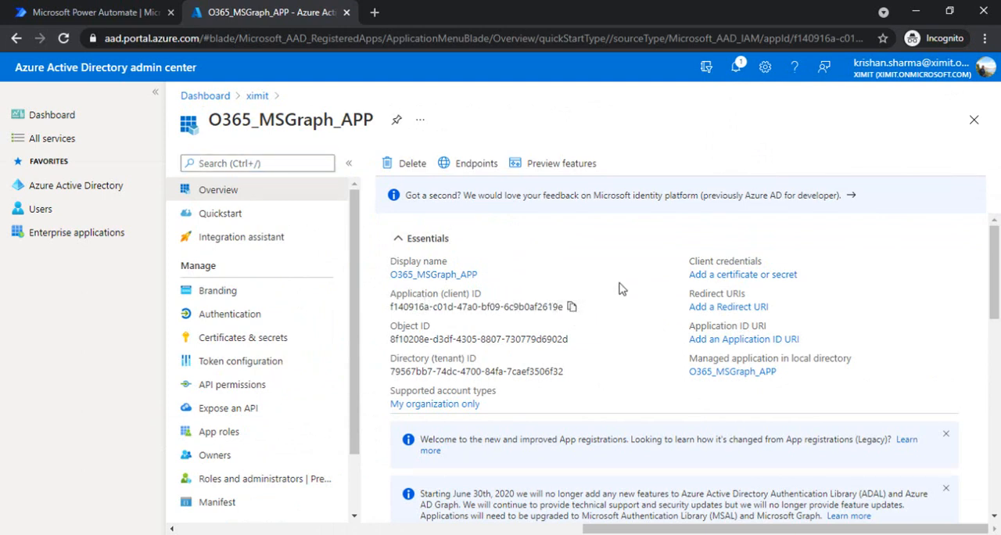
key("super+r")
type("notepad")
key("Return")
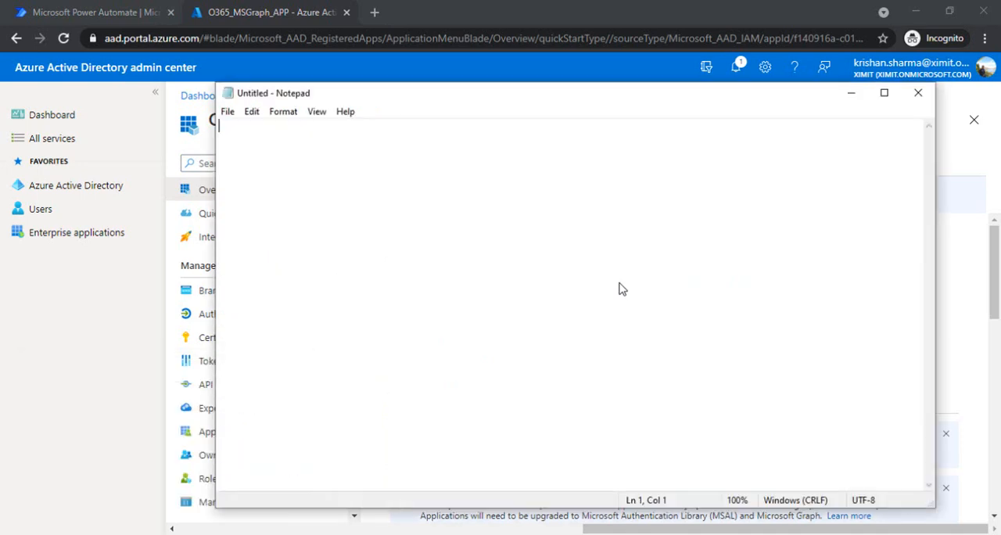
key("ctrl+v")
key("Return")
key("Return")
Copy the directory (tenant) ID from the app overview in the browser and paste it below the client ID in Notepad.
key("alt+Tab")
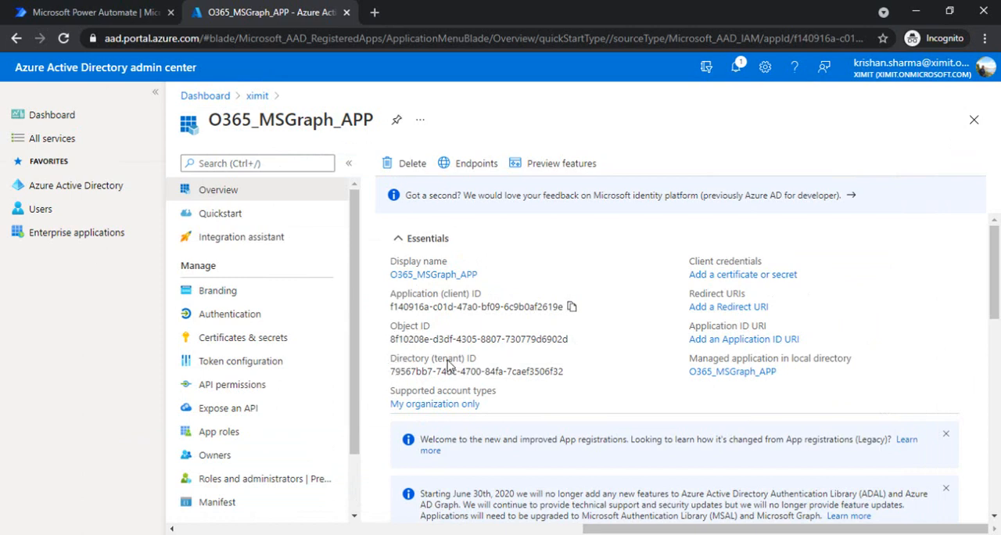
left_click(571, 373)
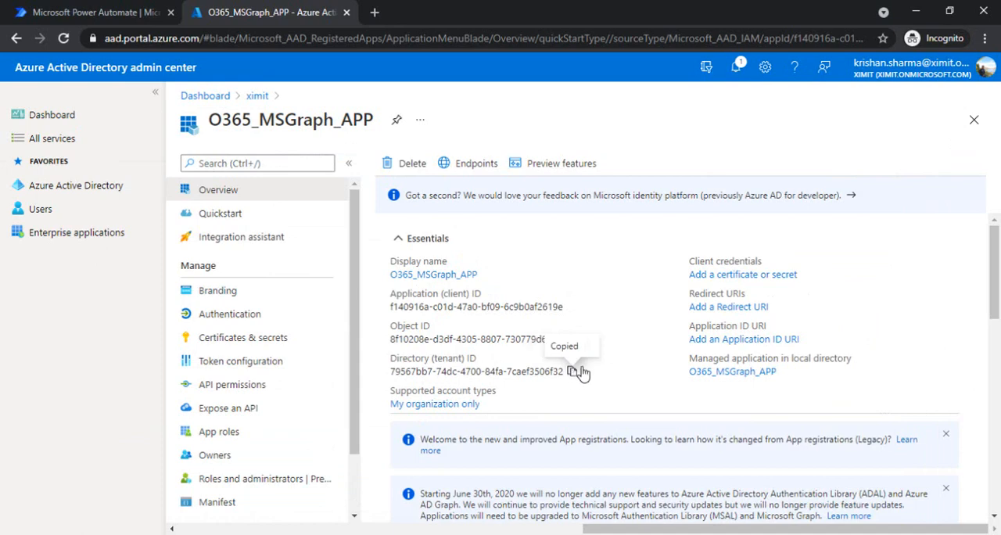
key("alt+Tab")
key("ctrl+v")
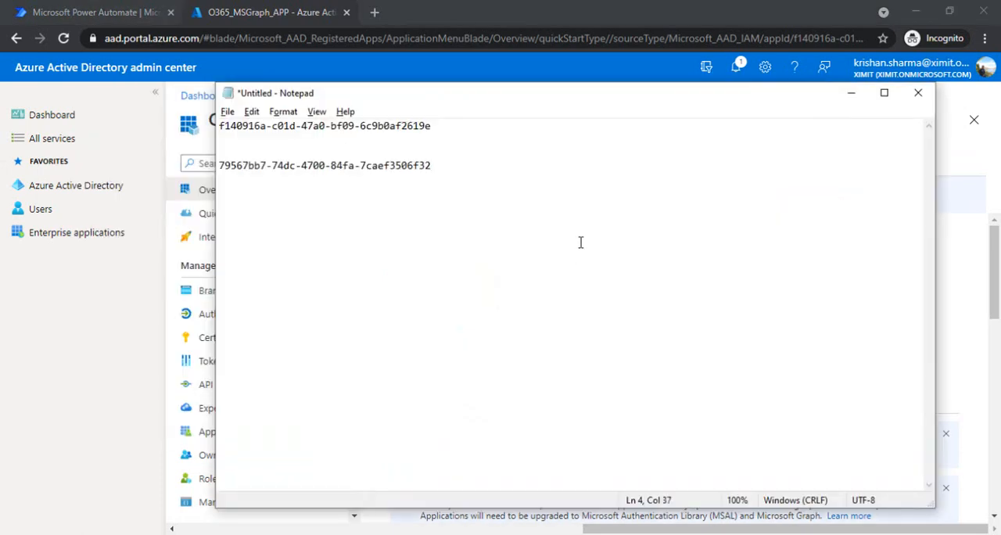
Label the pasted IDs in the note, adding "---tenant id" after the tenant ID and "--app id" after the client ID.
type("---tenant id")
key("Up")
key("Up")
key("Up")
key("End")
type("--app id")
Switch back to the browser and start adding Microsoft Graph application permissions to O365_MSGraph_APP.
key("alt+Tab")
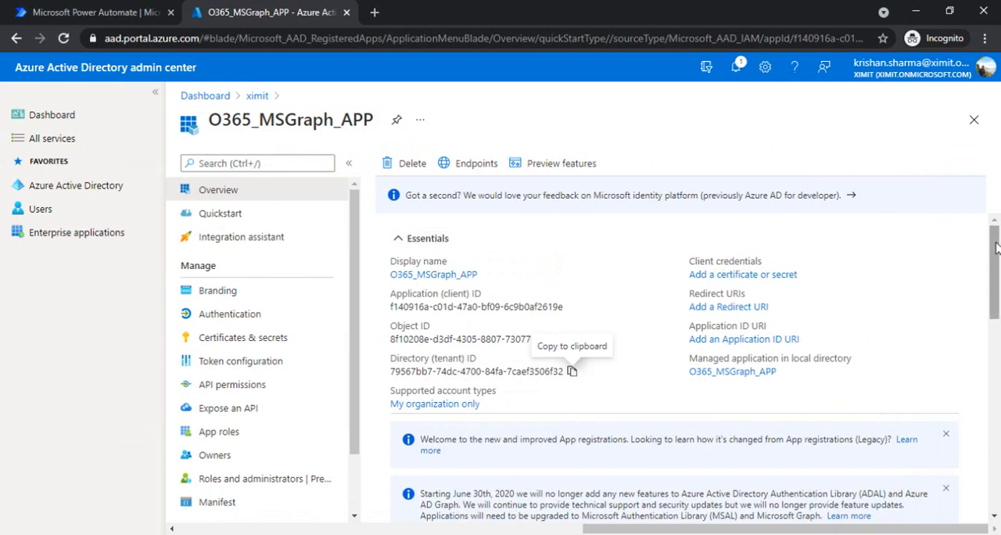
mouse_move(996, 248)
left_mouse_down()
mouse_move(996, 288)
mouse_move(996, 233)
left_mouse_up()
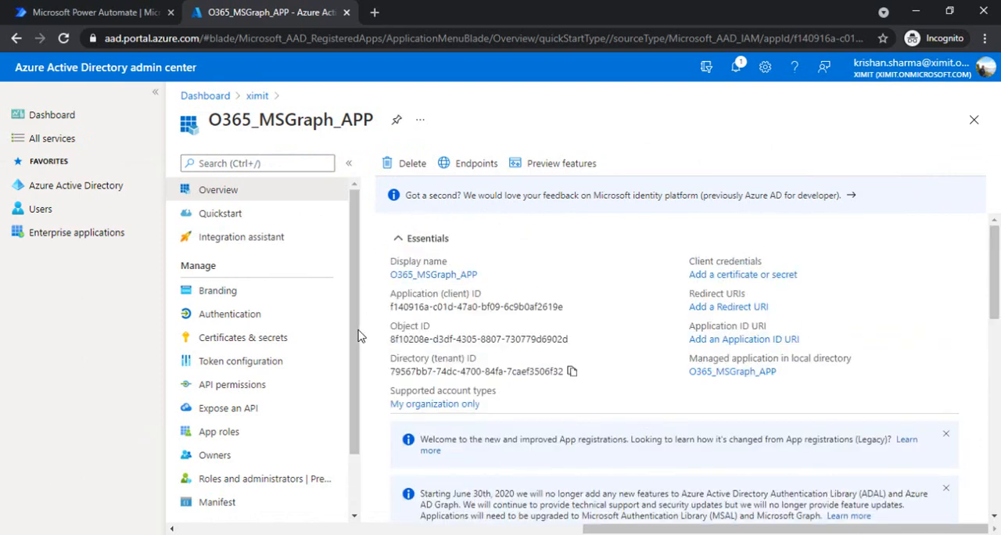
left_click_drag(359, 342, 355, 395)
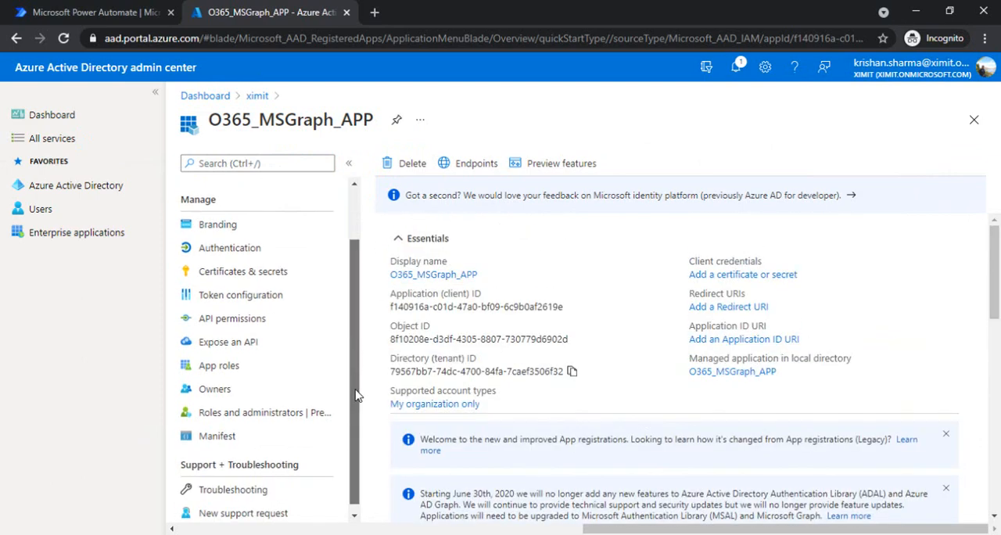
left_click(243, 329)
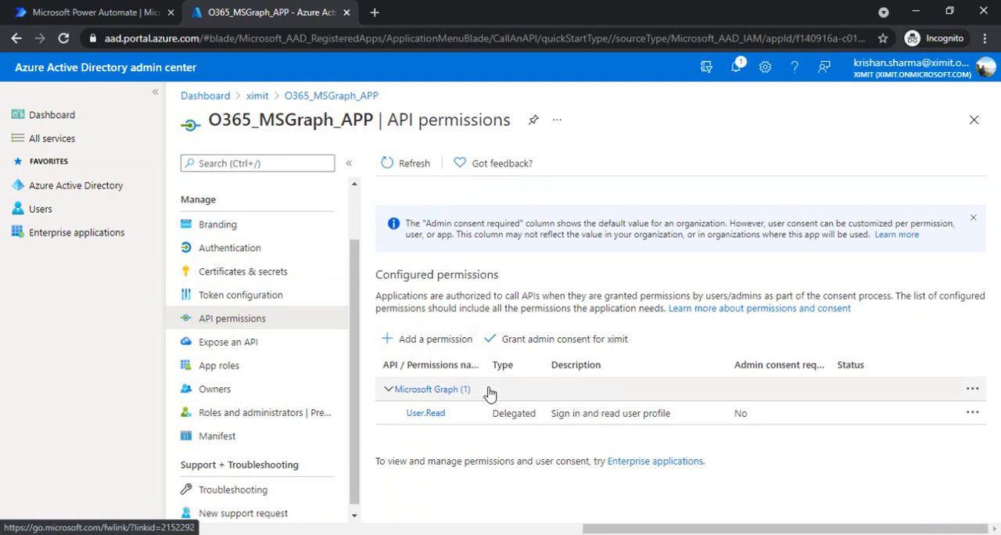
left_click(431, 341)
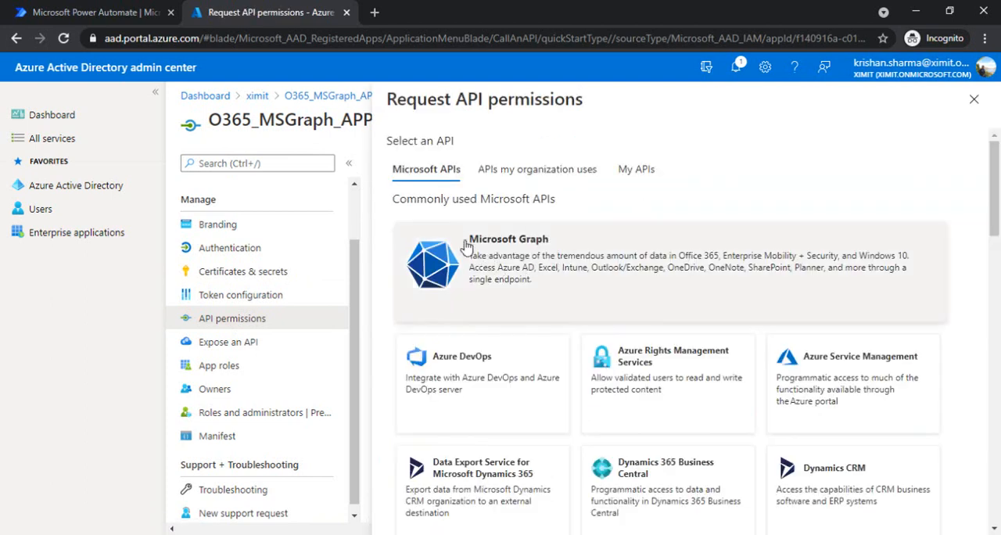
left_click(578, 270)
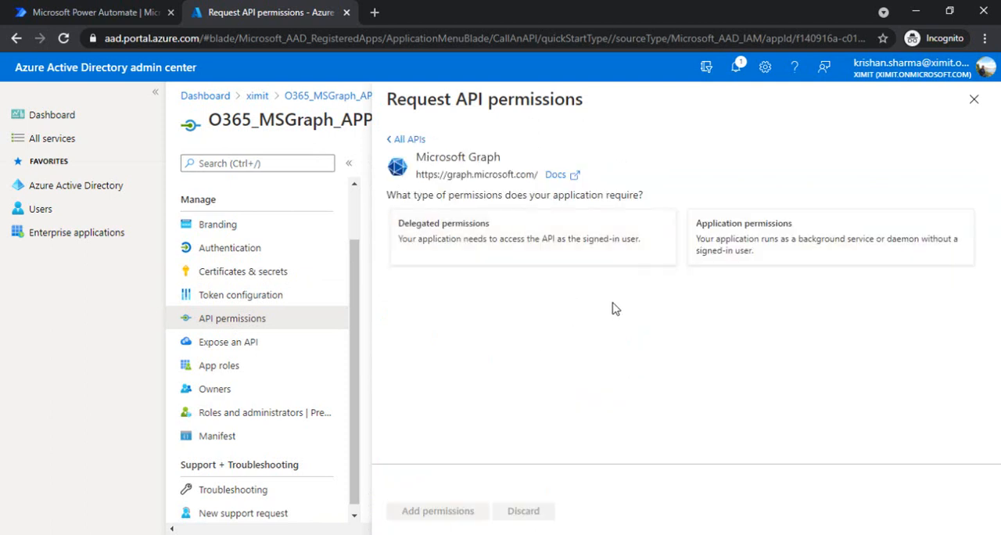
left_click(747, 245)
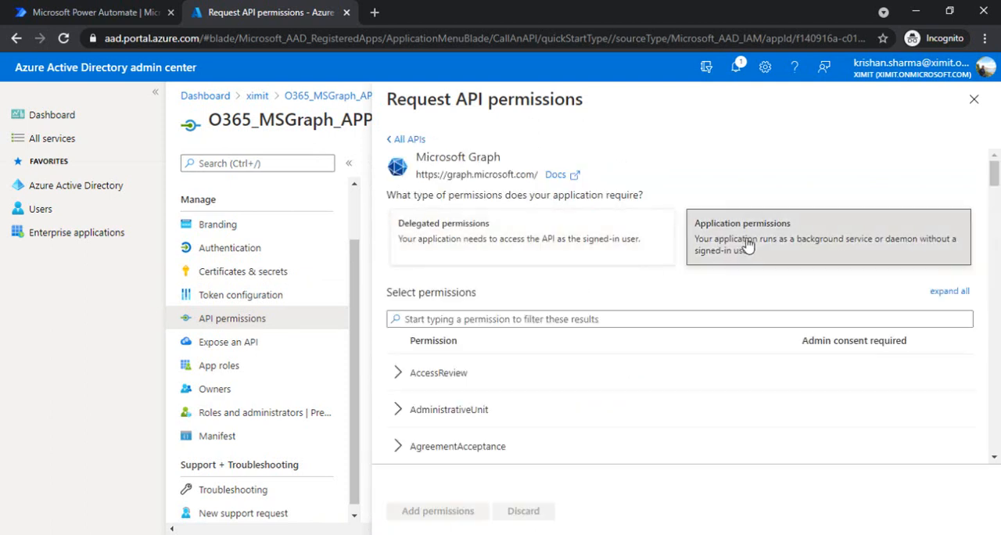
Filter the permissions by "Group" and select Group.Create, Group.Read.All and Group.ReadWrite.All.
left_click(567, 320)
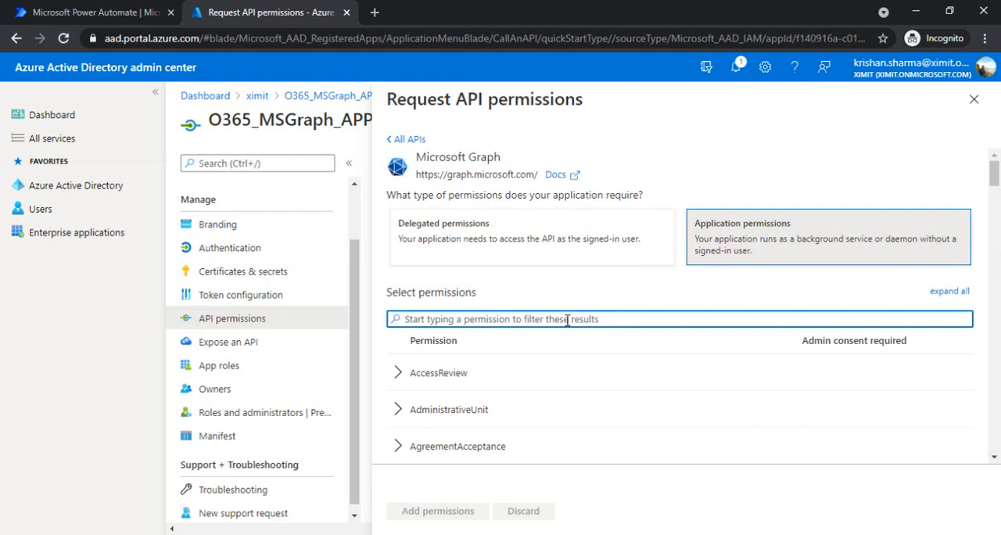
type("Group")
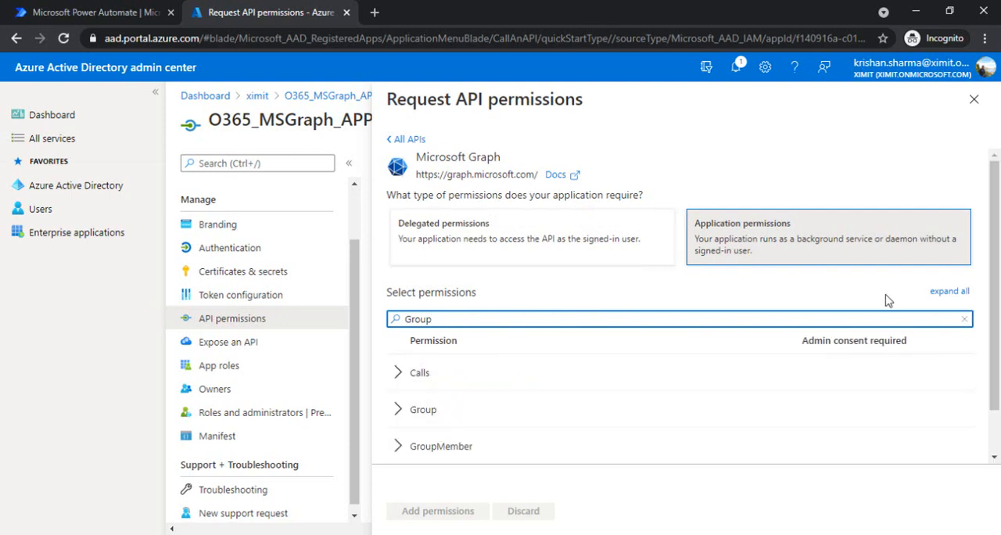
scroll(999, 242, "down", 1)
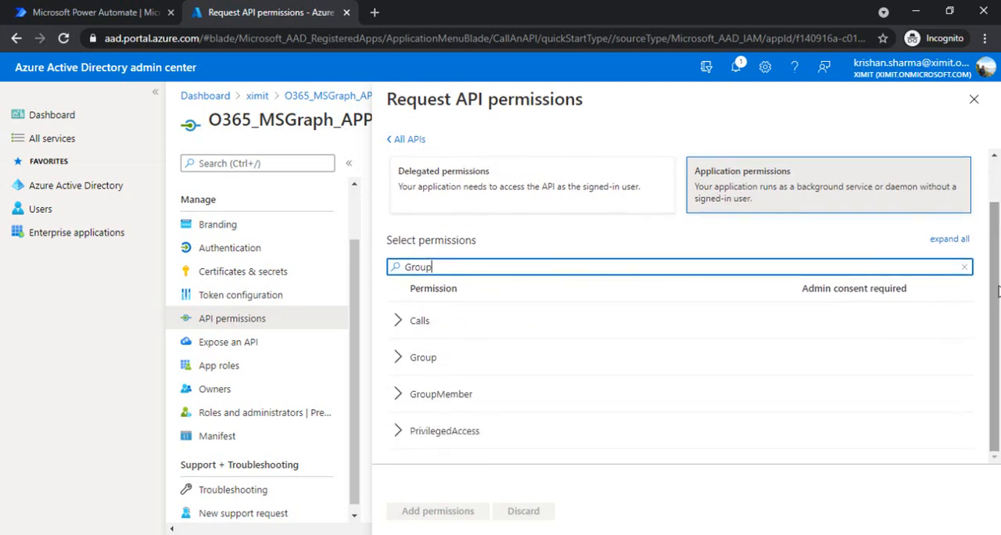
left_click(398, 360)
scroll(670, 328, "down", 1)
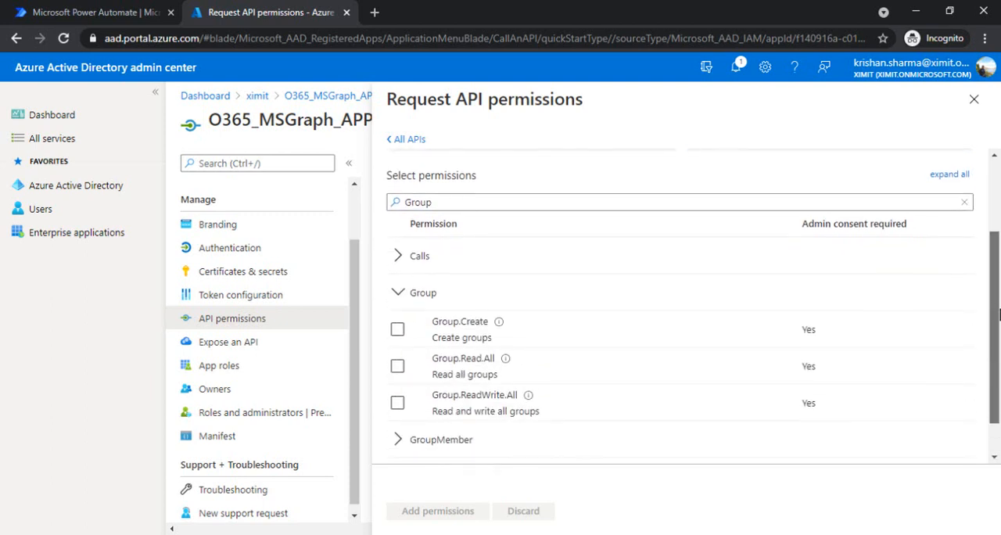
left_click(397, 356)
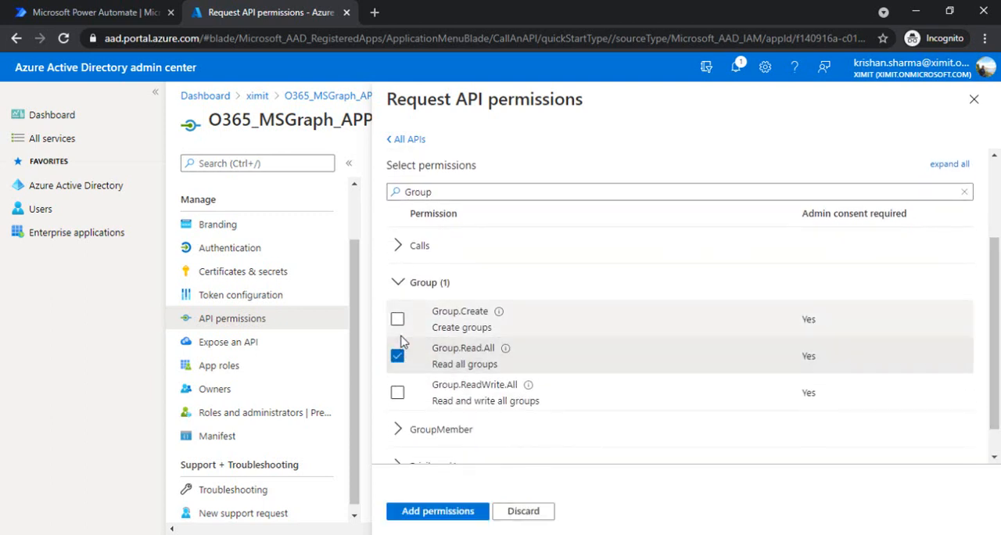
left_click(397, 319)
left_click(397, 392)
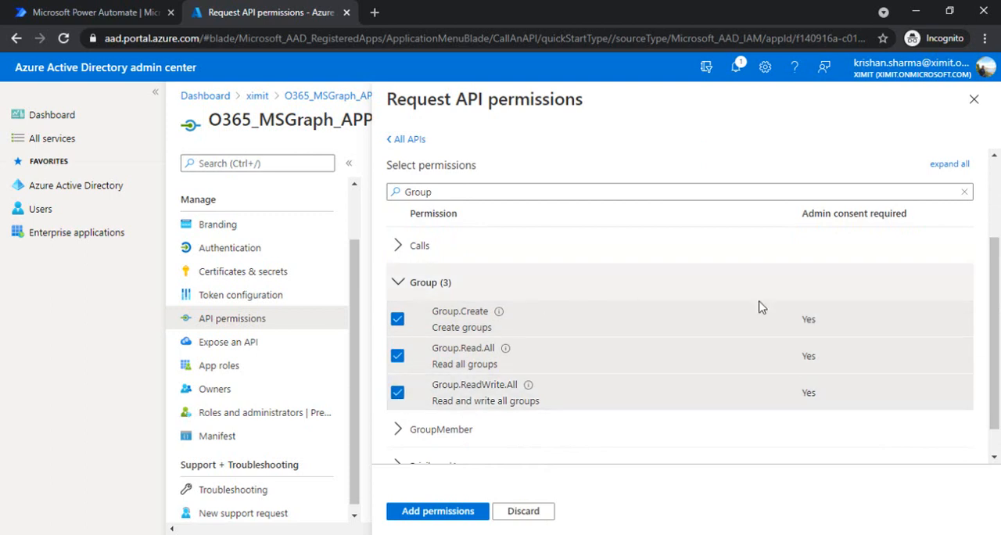
Select GroupMember.Read.All and GroupMember.ReadWrite.All as well, and add all the selected permissions to the app.
scroll(458, 446, "down", 1)
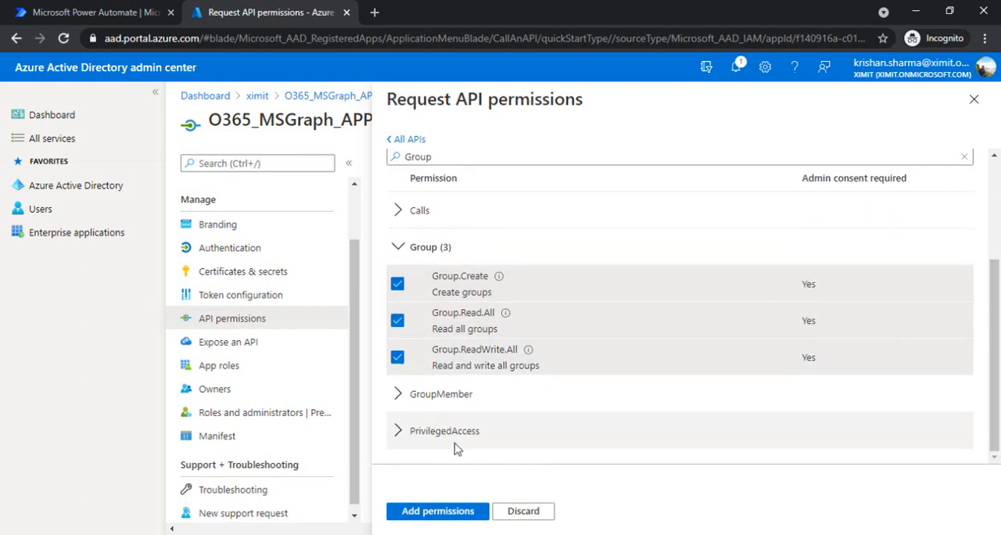
left_click(400, 397)
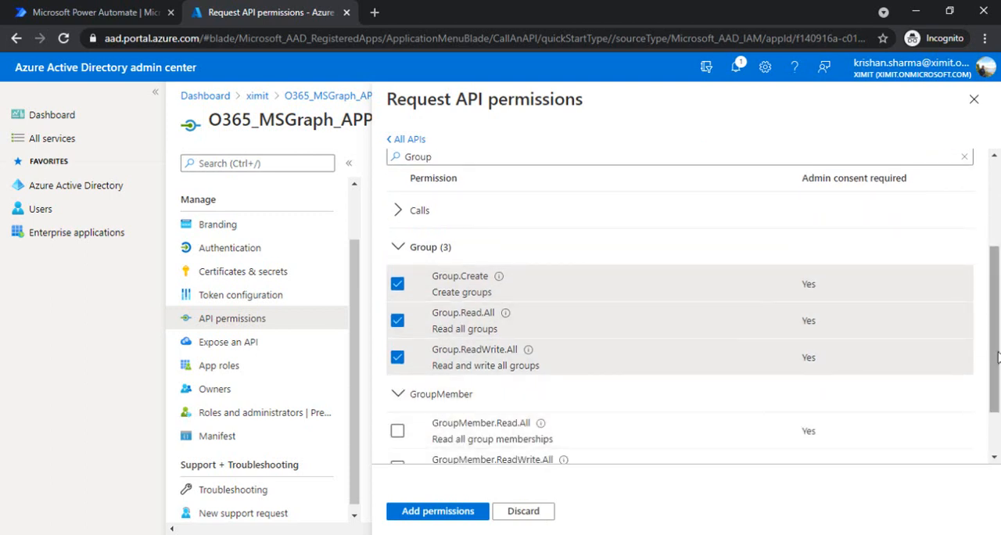
scroll(897, 386, "down", 2)
left_click(397, 357)
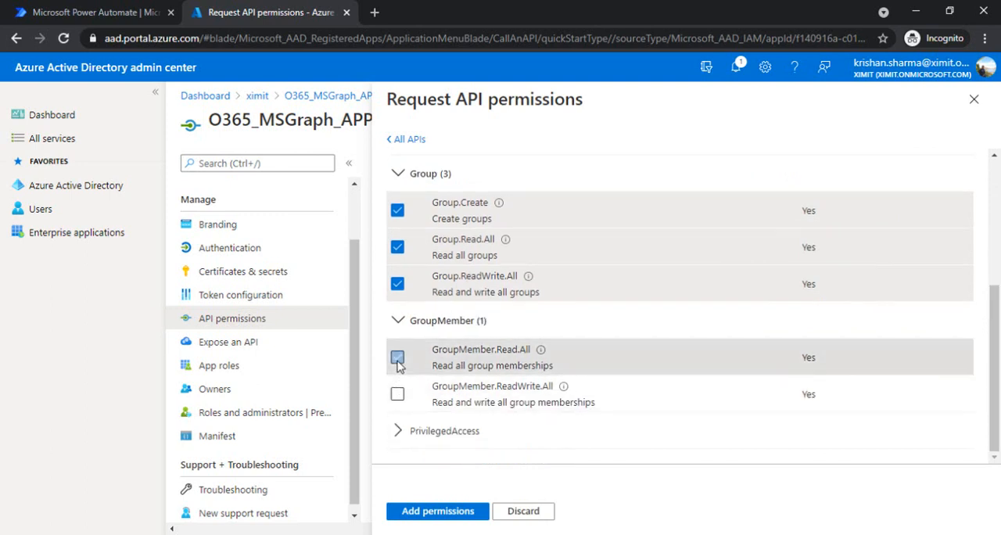
left_click(398, 394)
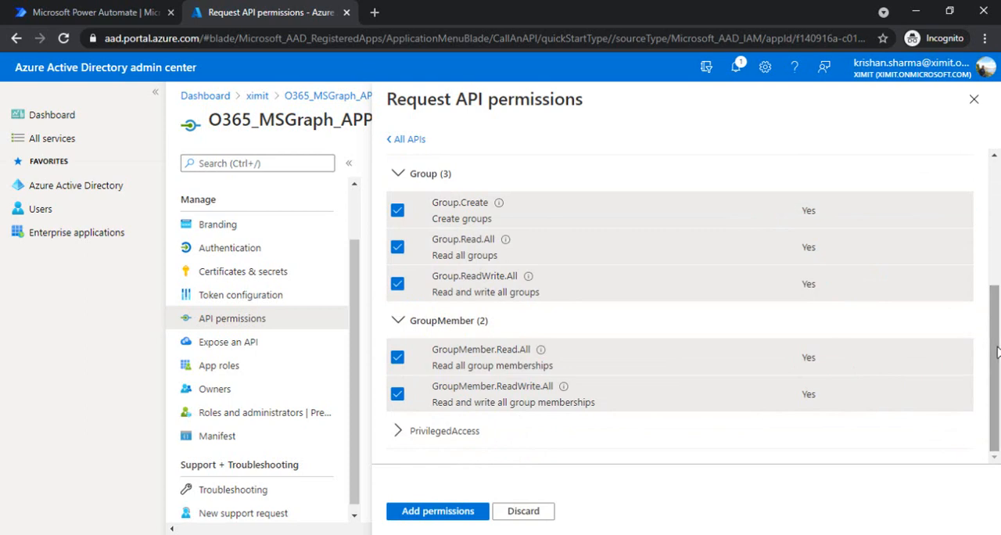
left_click(440, 513)
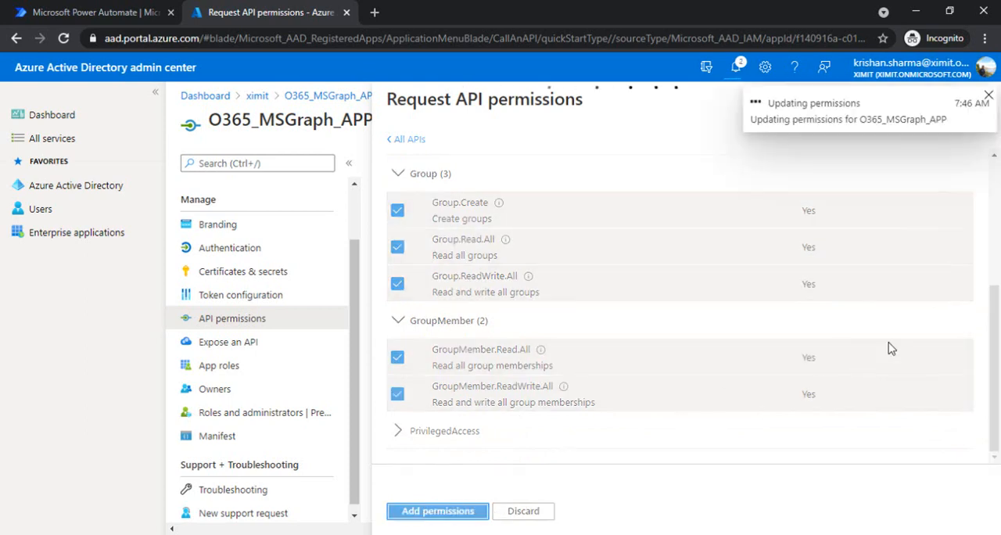
left_click_drag(997, 272, 998, 358)
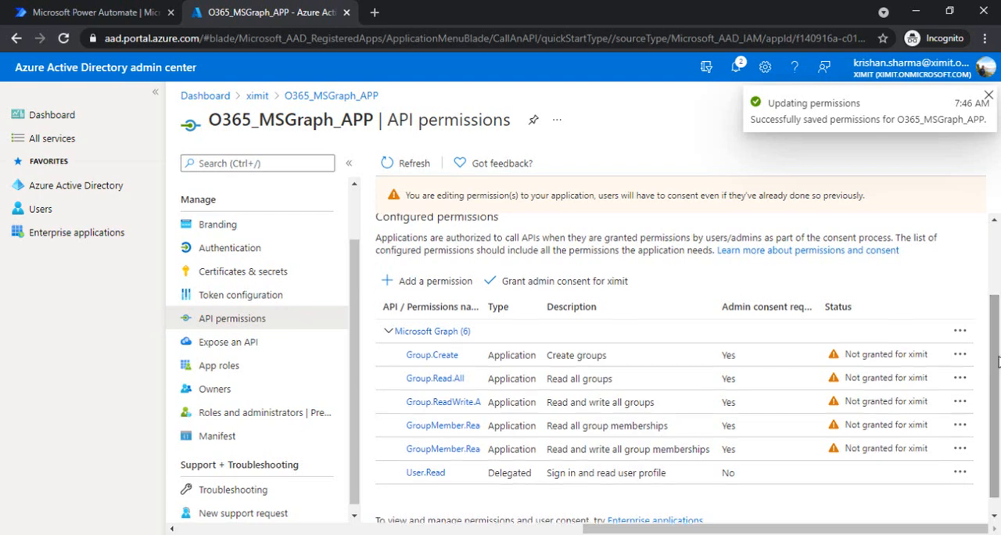
Start another Microsoft Graph application permission request for O365_MSGraph_APP and filter the available permissions by "User".
left_click(431, 280)
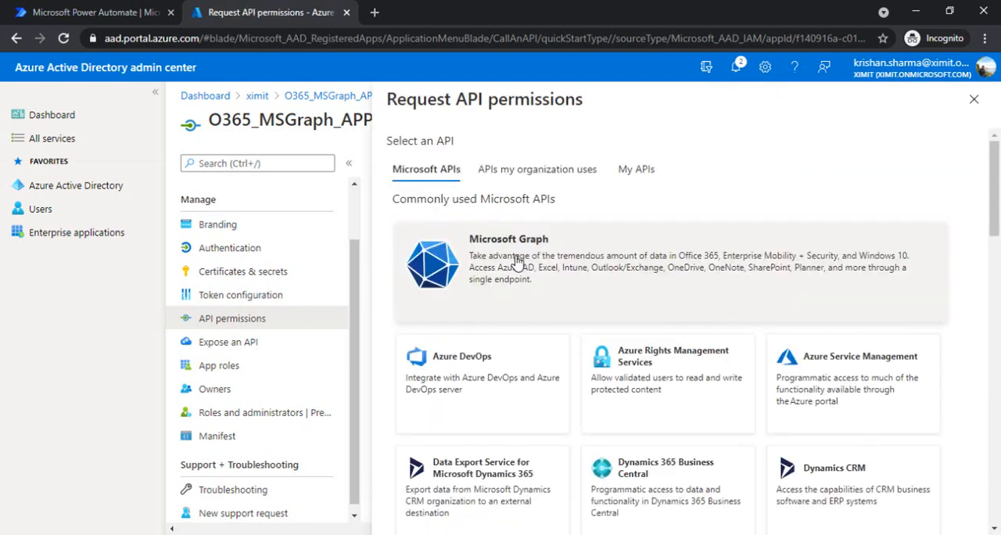
left_click(538, 263)
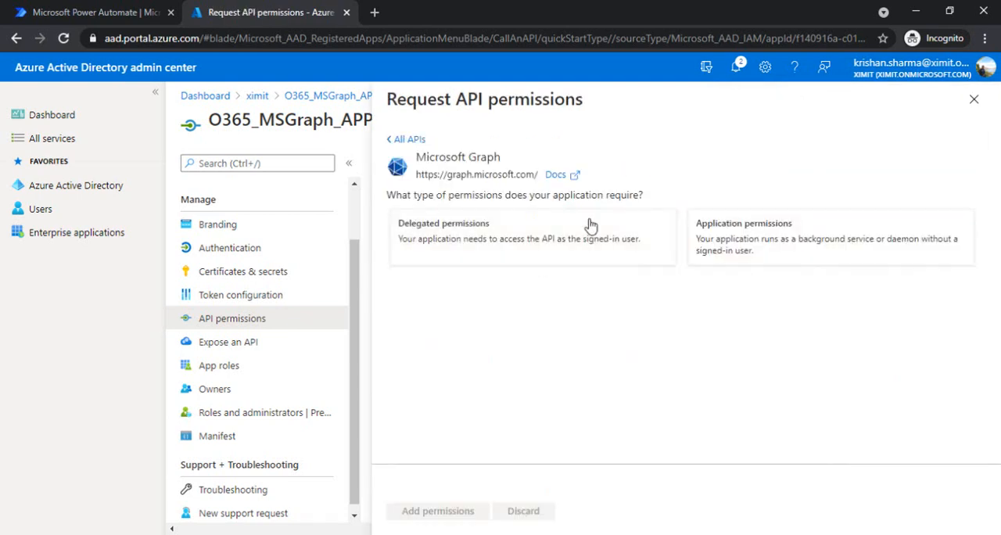
left_click(712, 232)
type("Us")
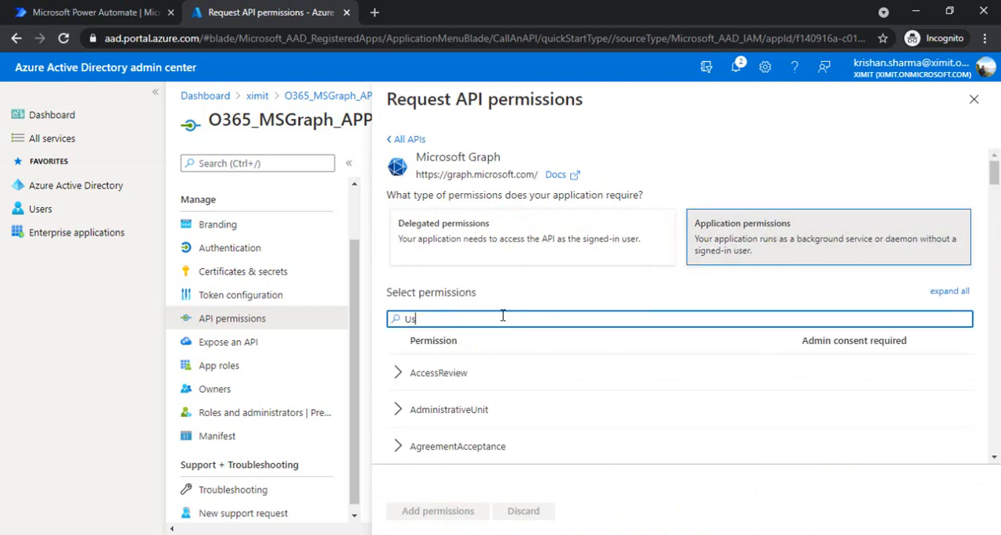
type("er")
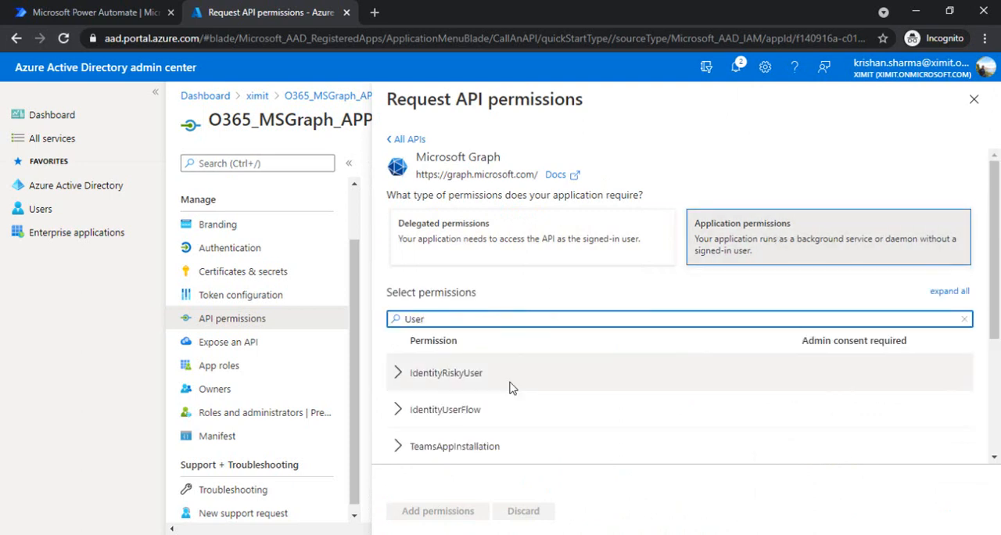
left_click_drag(995, 243, 997, 357)
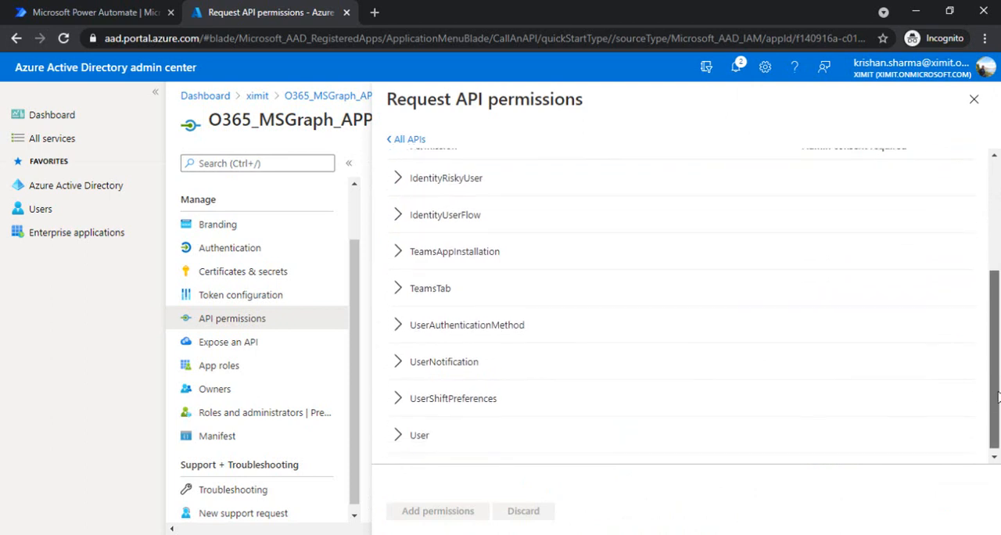
scroll(997, 357, "up", 3)
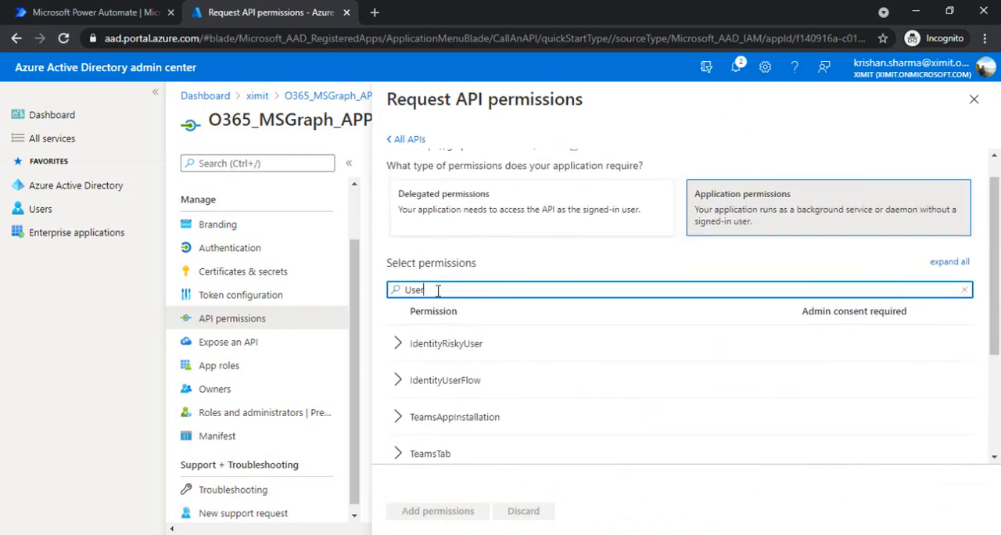
Filter the permissions by "Directory" instead, and add Directory.Read.All and Directory.ReadWrite.All to the app.
left_click_drag(435, 290, 367, 292)
type("Dre")
type("ectory")
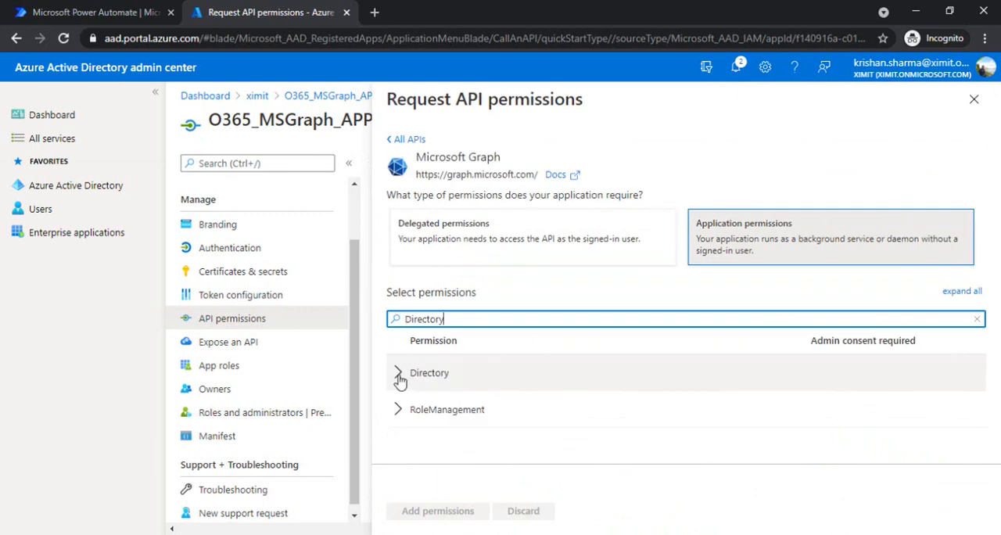
left_click(421, 375)
left_click(397, 409)
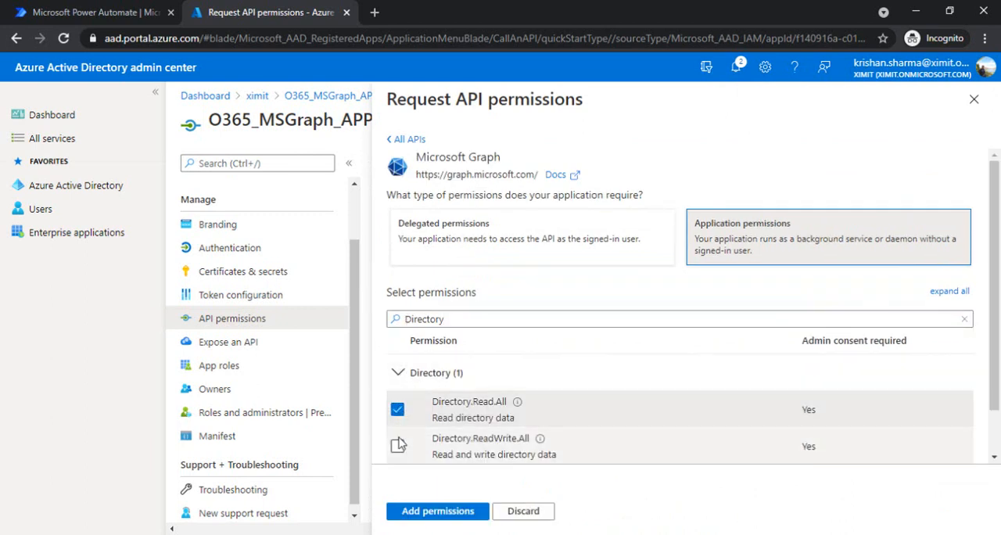
left_click(398, 446)
scroll(997, 236, "down", 1)
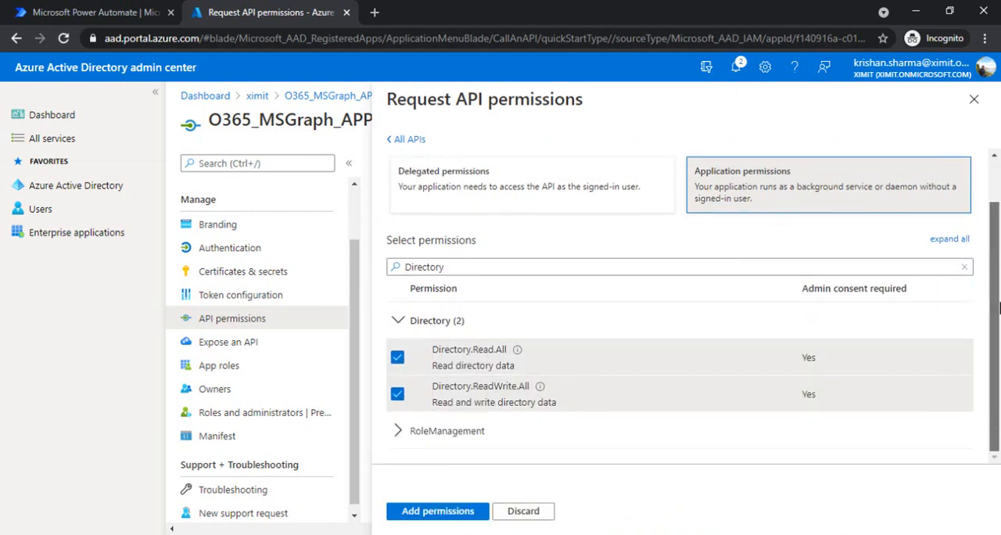
left_click(430, 512)
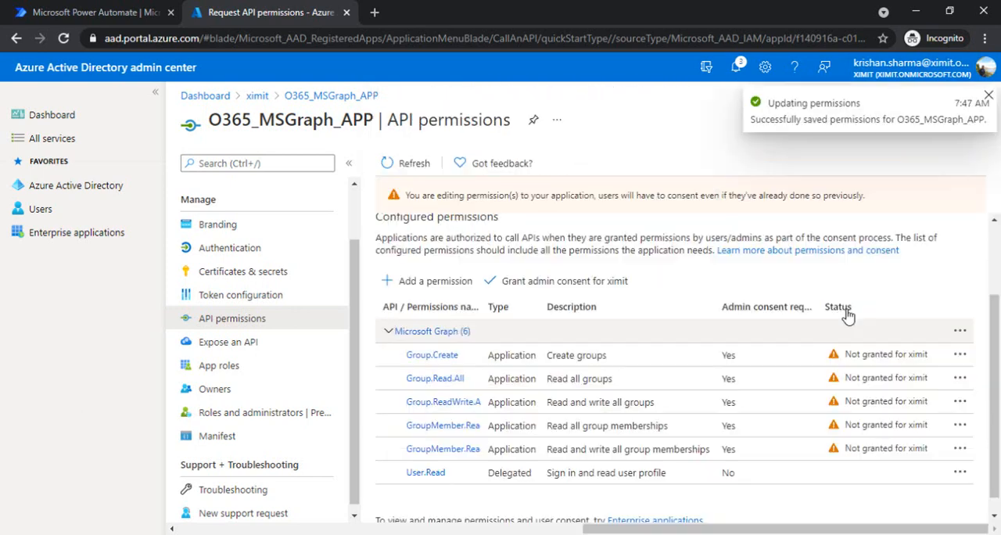
Grant admin consent for ximit on all the app's configured permissions.
scroll(996, 283, "down", 1)
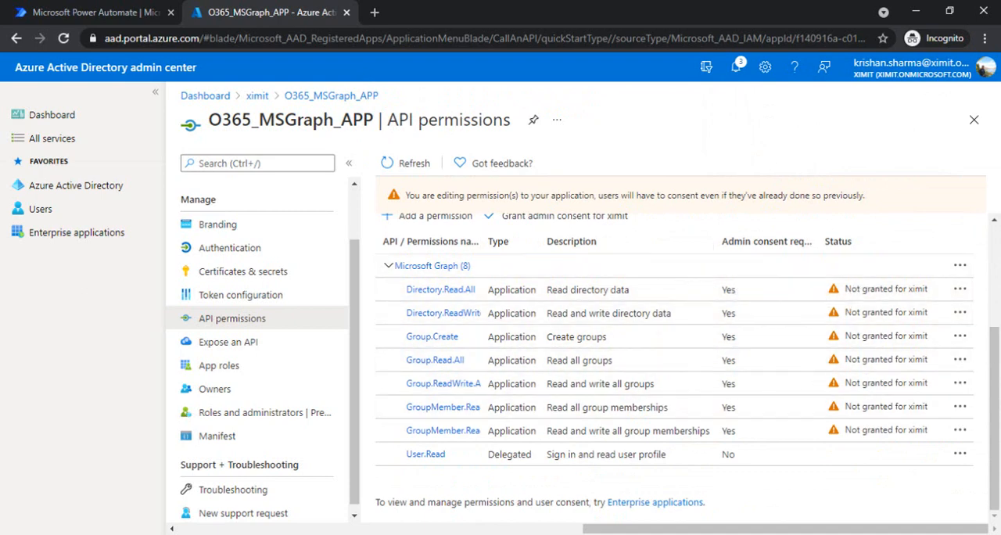
left_click_drag(998, 420, 998, 354)
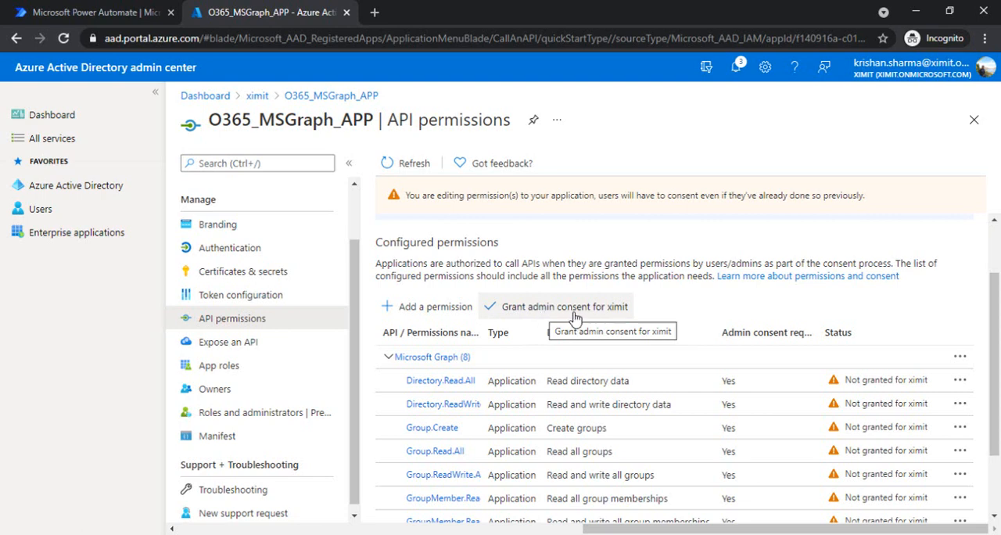
left_click(560, 313)
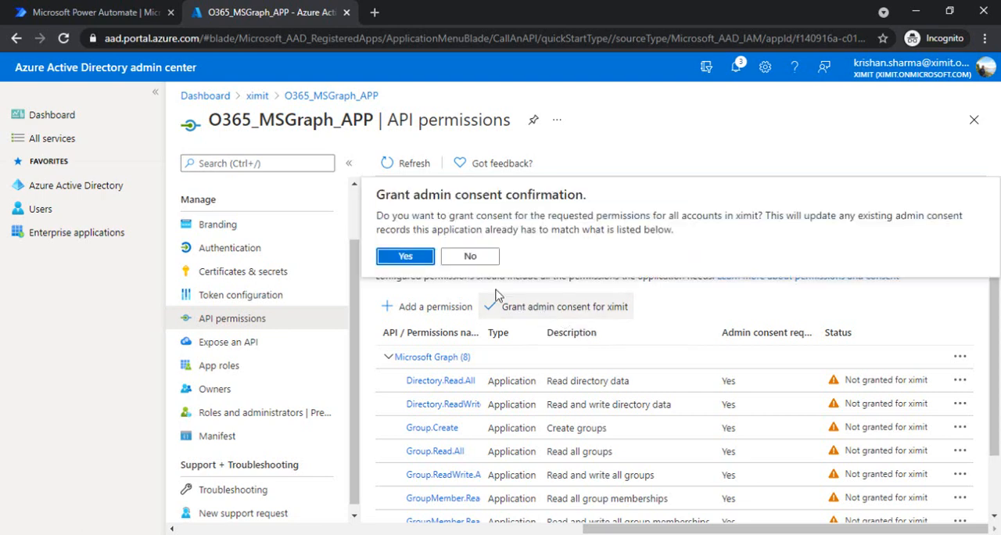
left_click(413, 257)
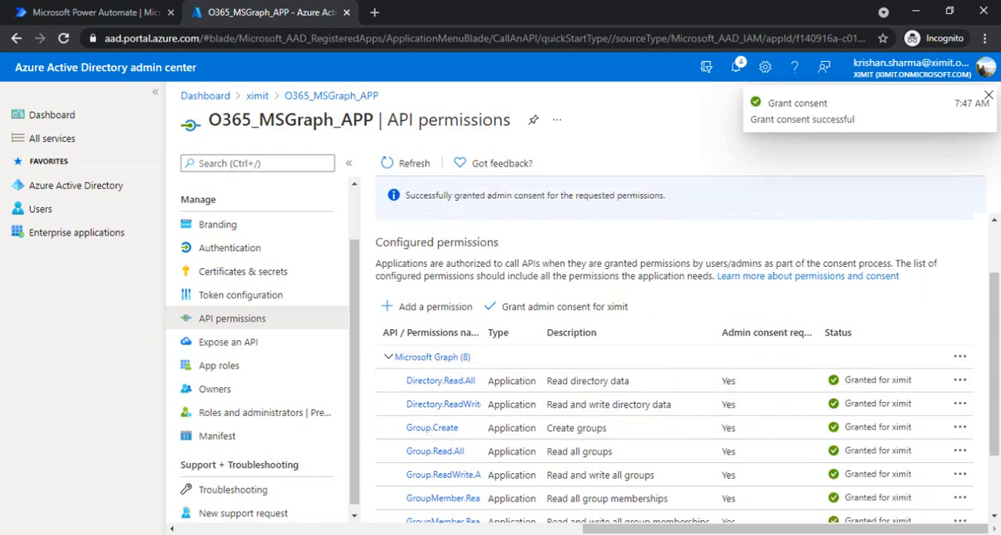
left_click_drag(995, 321, 999, 288)
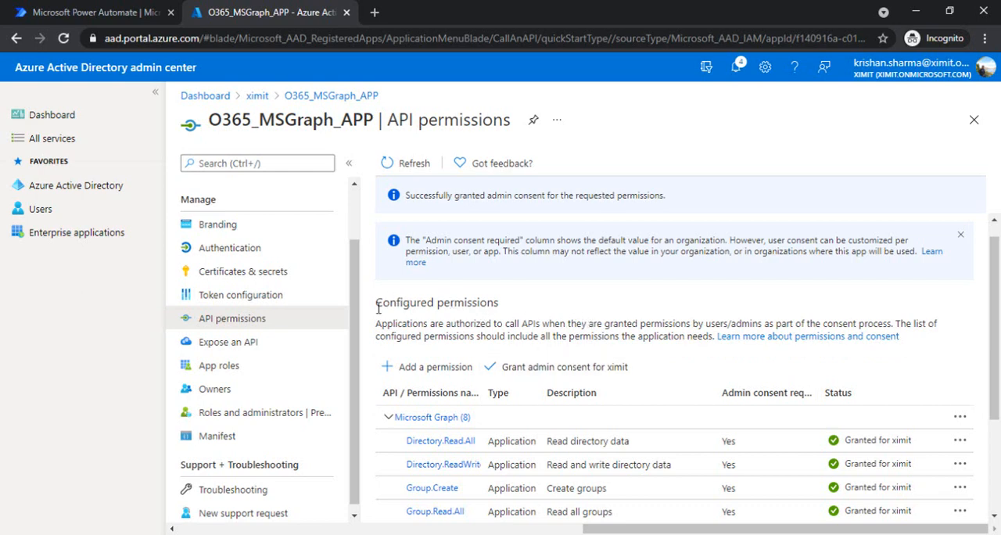
Go to the Certificates & secrets page of O365_MSGraph_APP.
left_click_drag(351, 344, 351, 263)
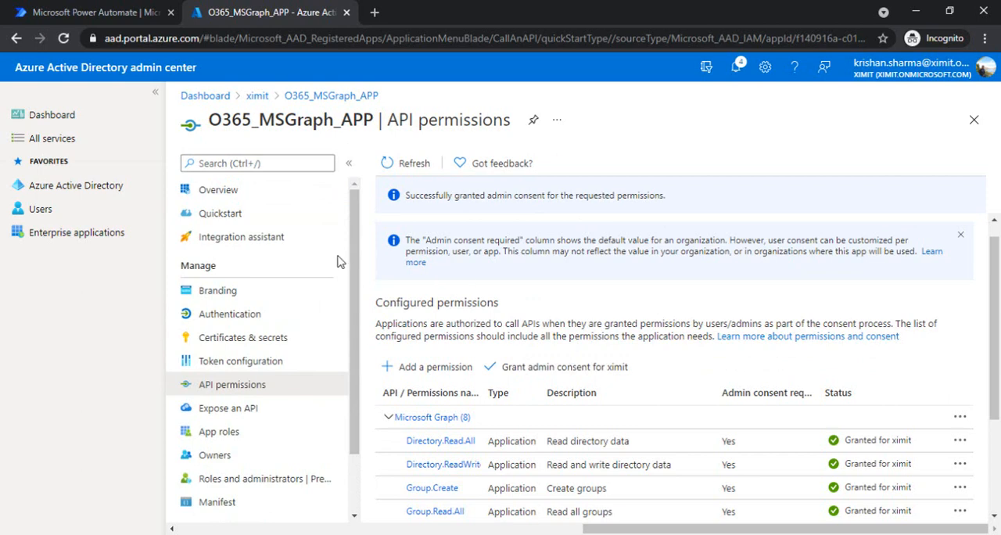
scroll(360, 310, "down", 2)
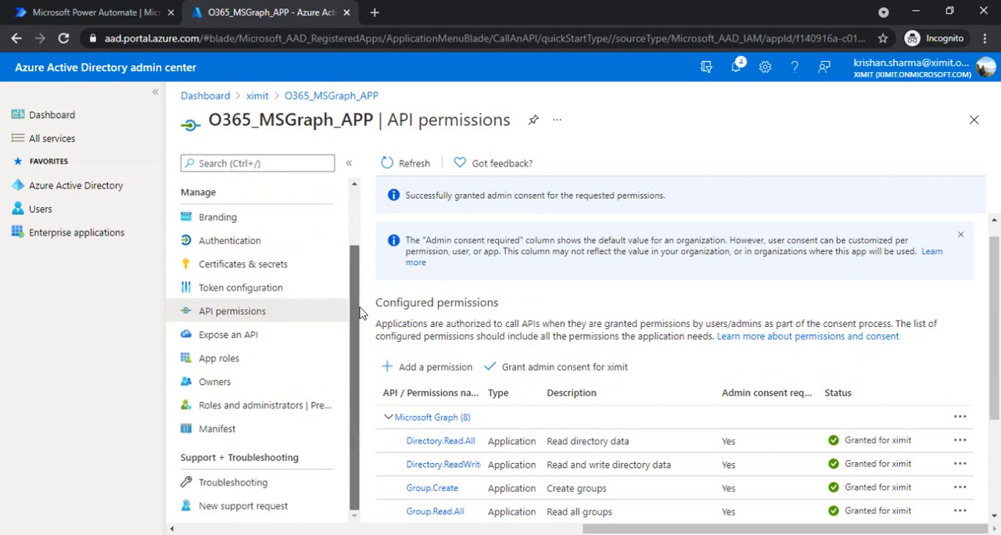
scroll(360, 310, "up", 2)
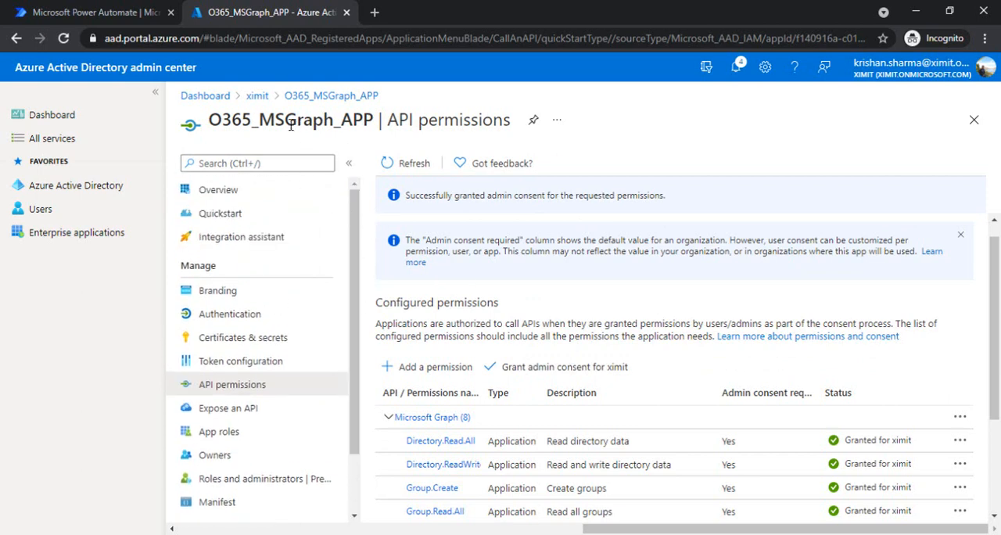
left_click(324, 97)
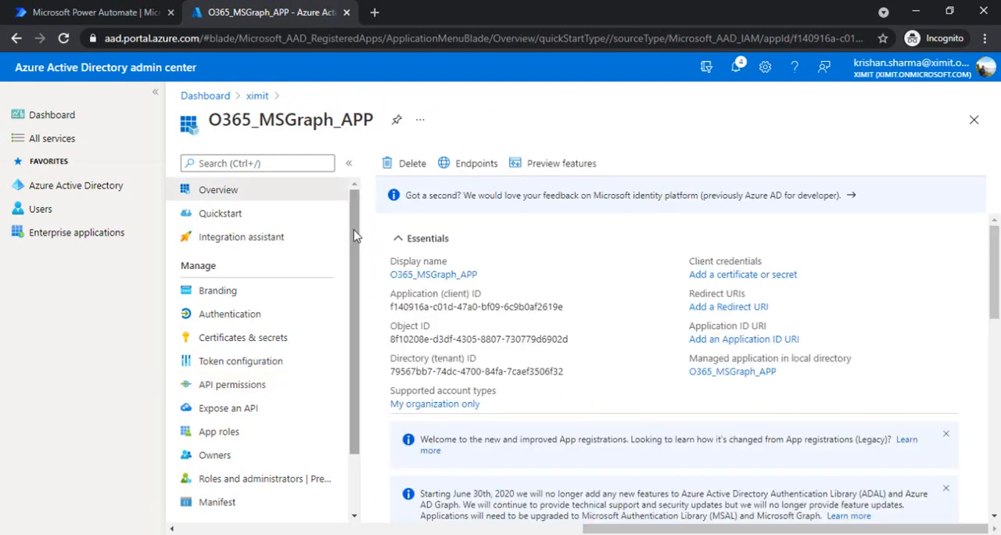
scroll(344, 265, "down", 1)
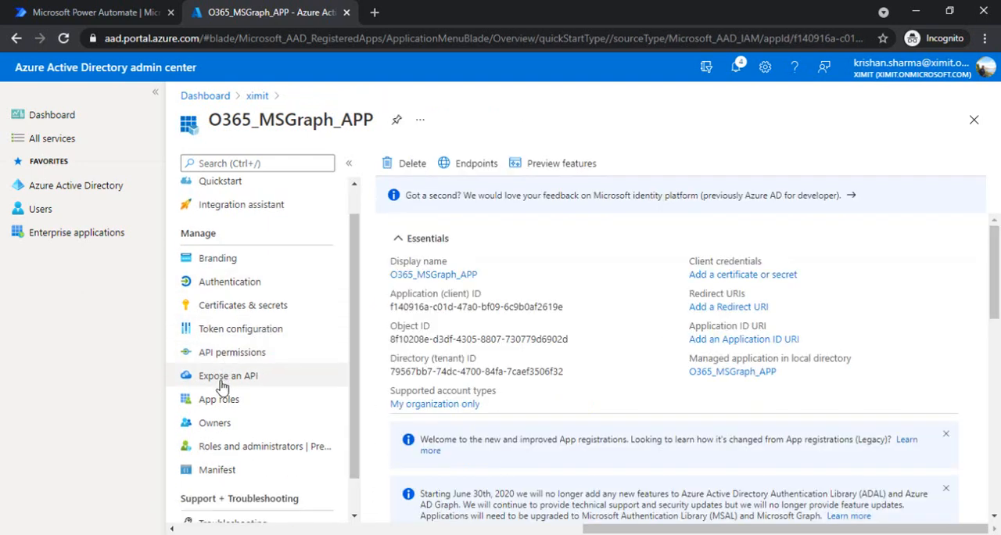
left_click(229, 305)
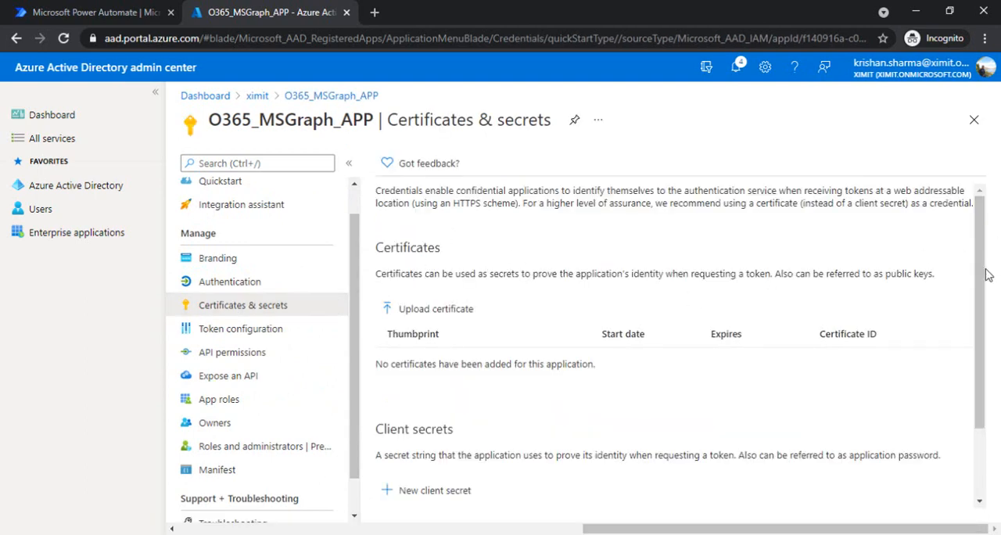
Create a client secret with the description O365_MSGraph and an expiry of 24 months.
scroll(979, 328, "down", 2)
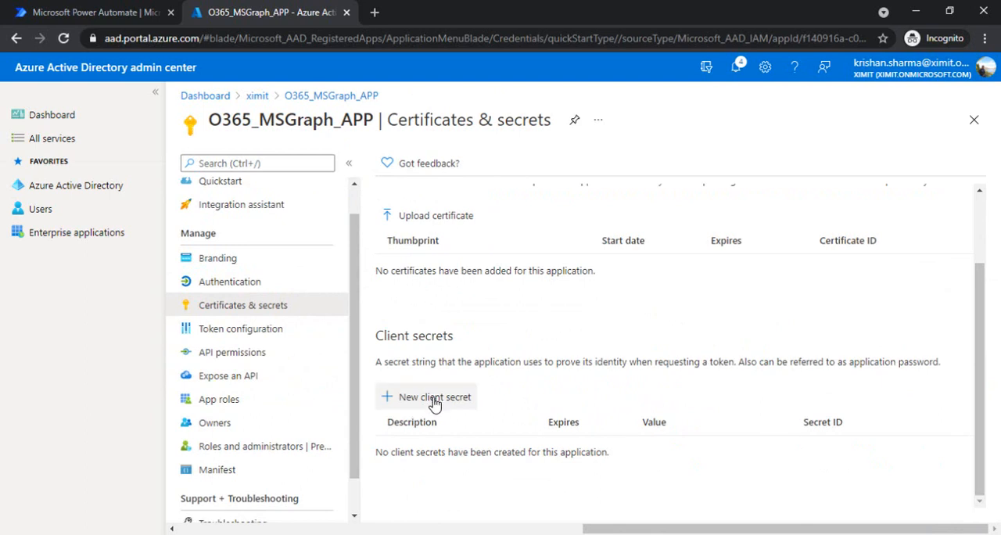
left_click(435, 399)
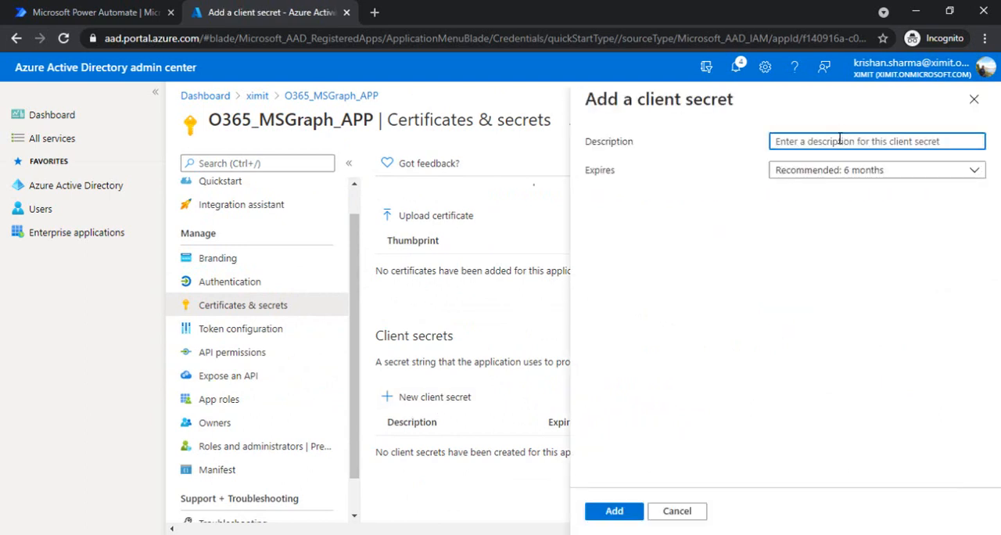
type("C")
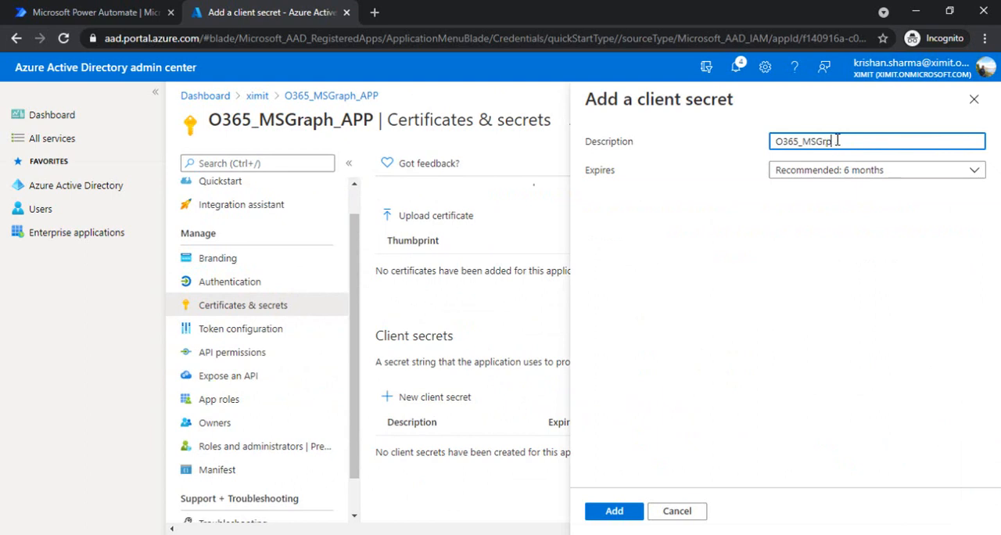
left_click(831, 174)
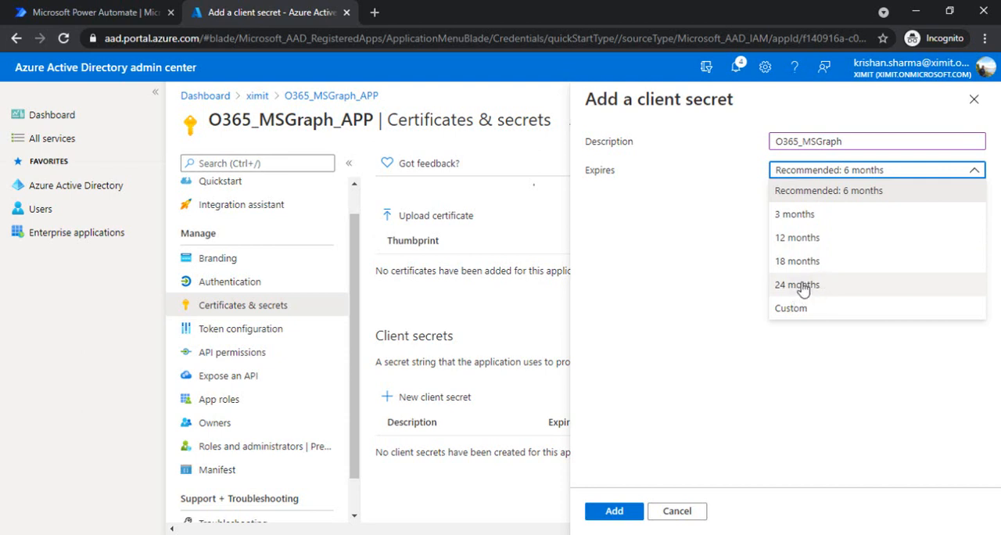
left_click(805, 287)
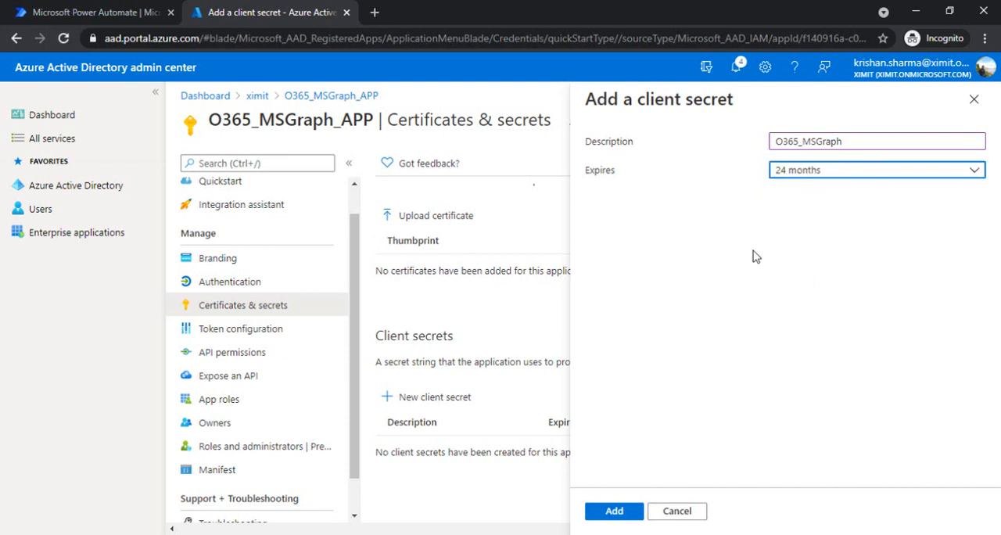
left_click(627, 514)
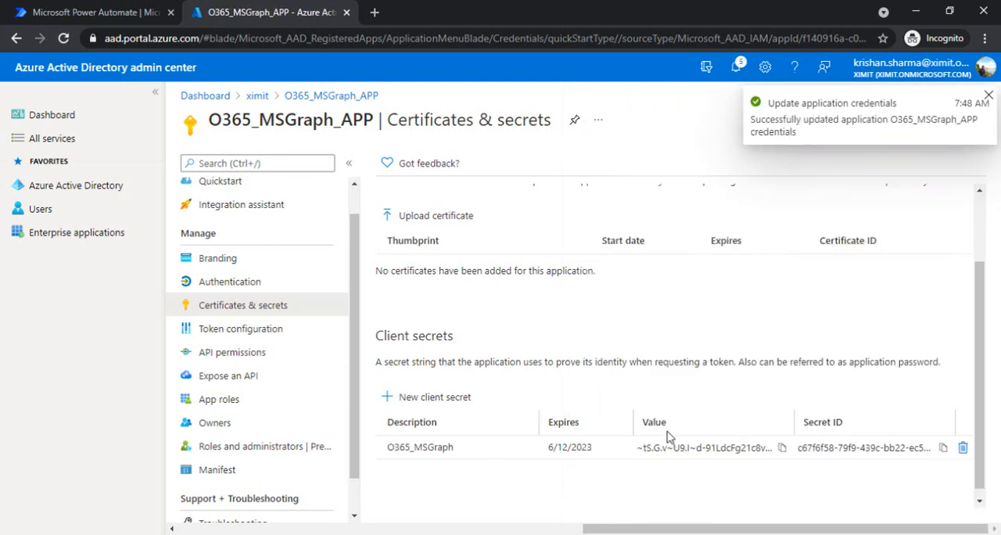
Copy the new client secret's value into the Notepad note below the tenant ID, label it as the secret, and return to the browser.
left_click(782, 448)
key("alt+Tab")
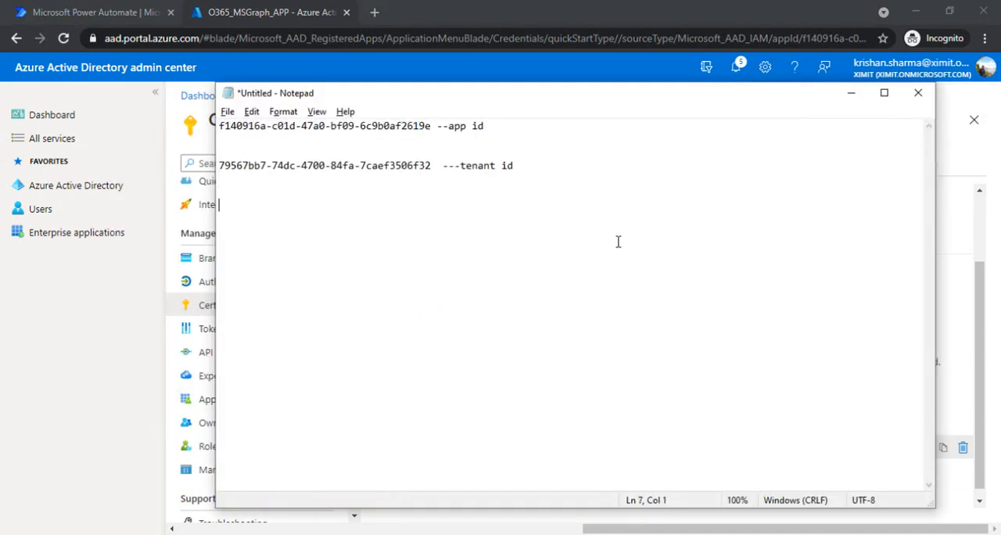
key("ctrl+v")
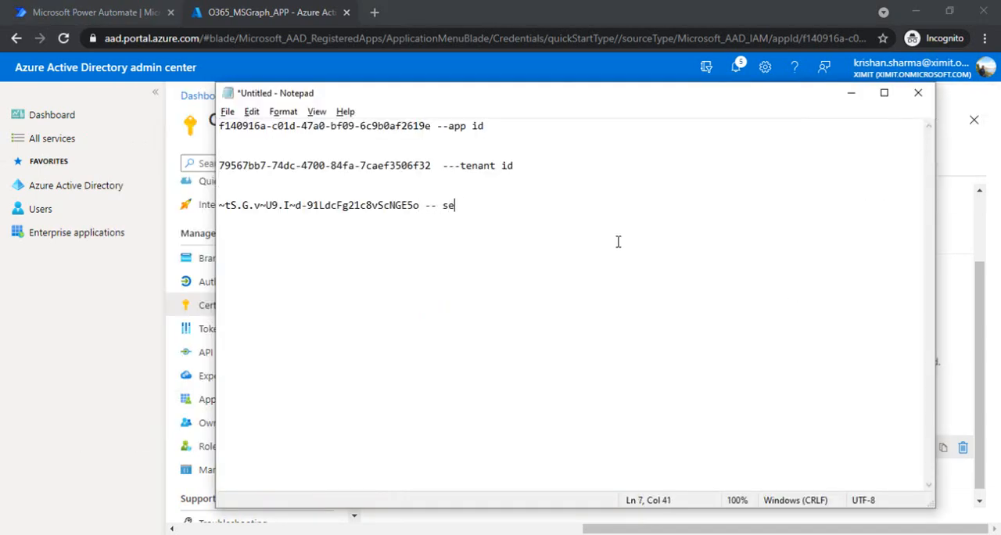
key("alt+Tab")
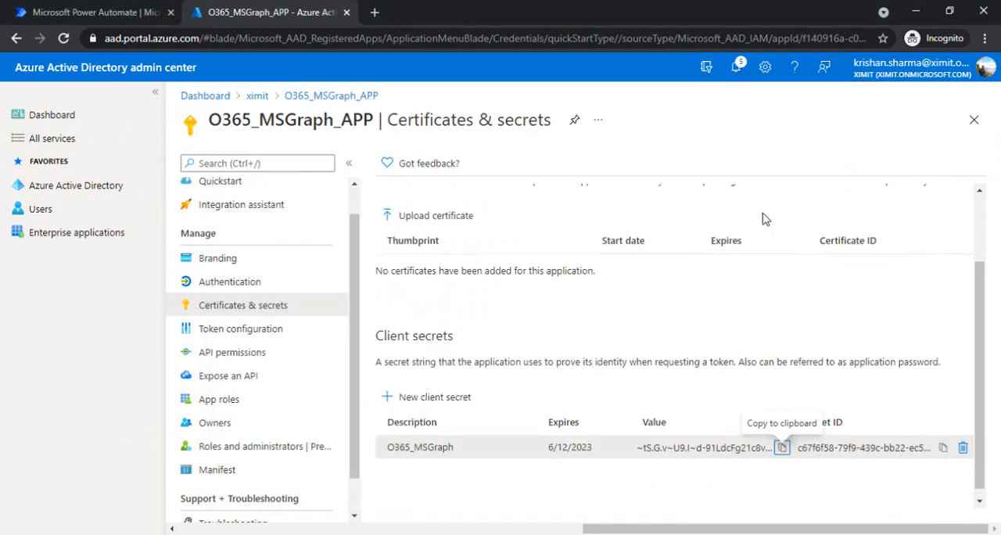
left_click_drag(980, 307, 994, 224)
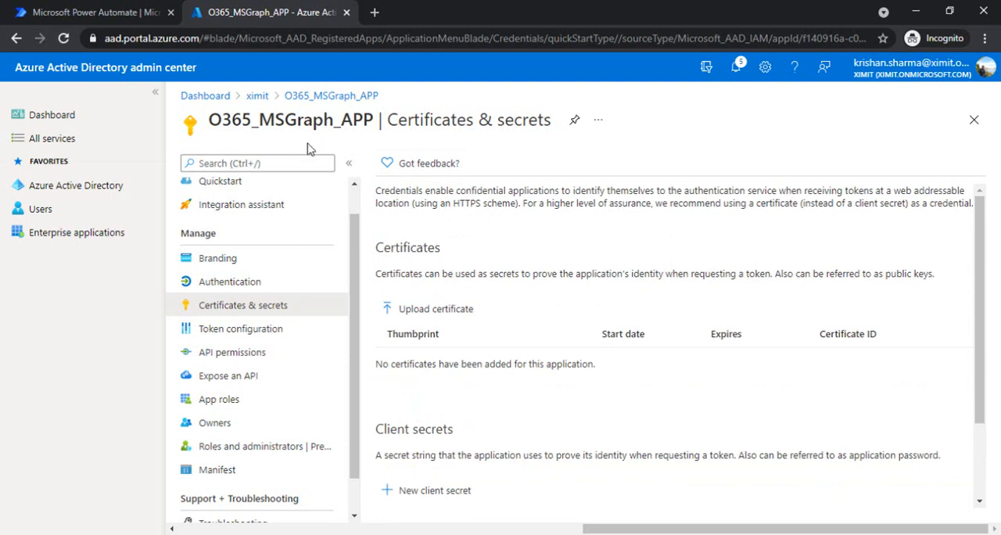
left_click_drag(215, 124, 374, 125)
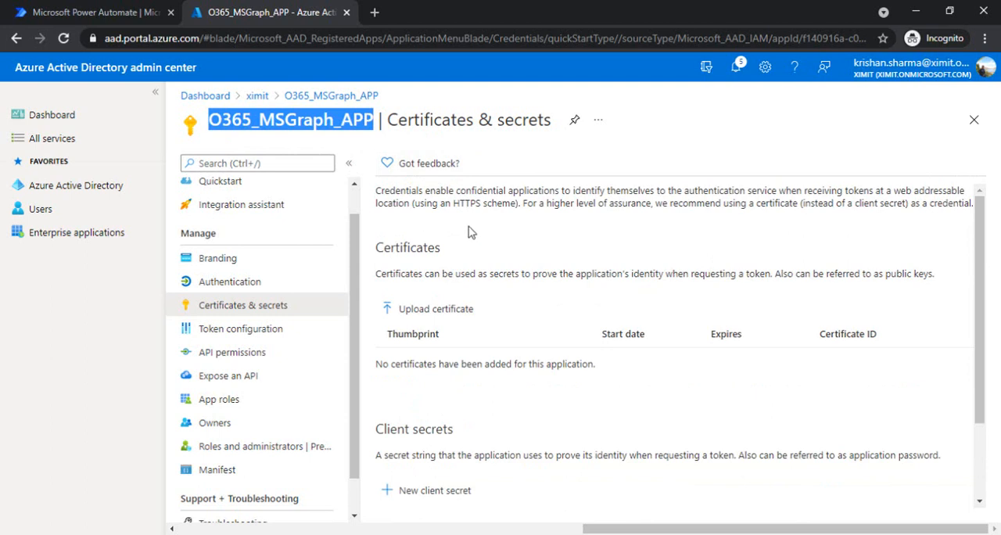
Switch to Power Automate and create an instant cloud flow with the "Manually trigger a flow" trigger, leaving it unnamed.
left_click(66, 10)
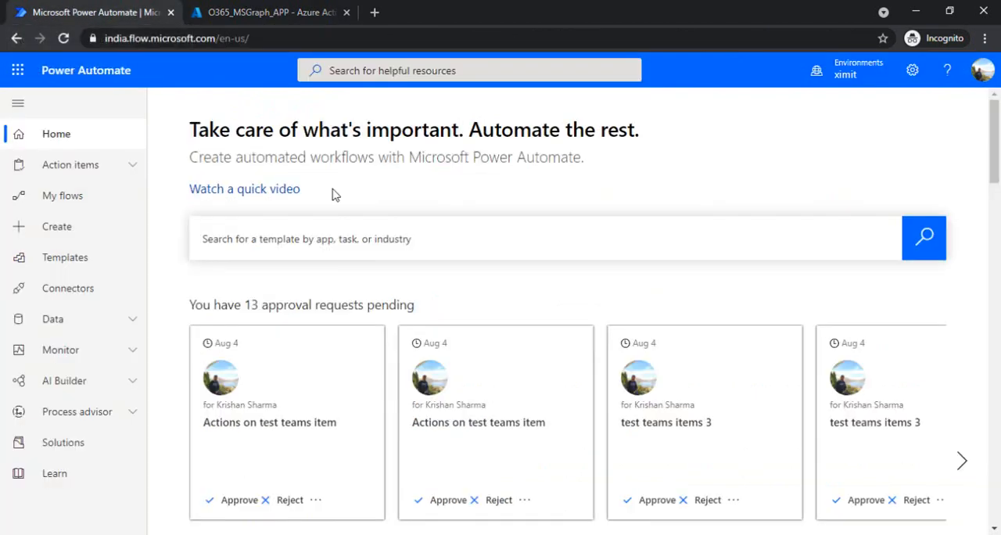
left_click(119, 209)
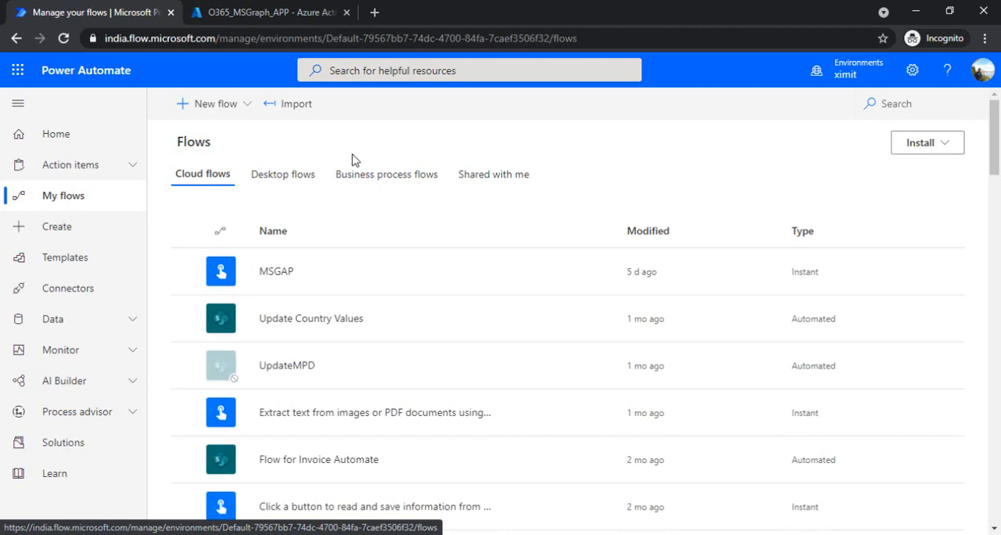
left_click(250, 114)
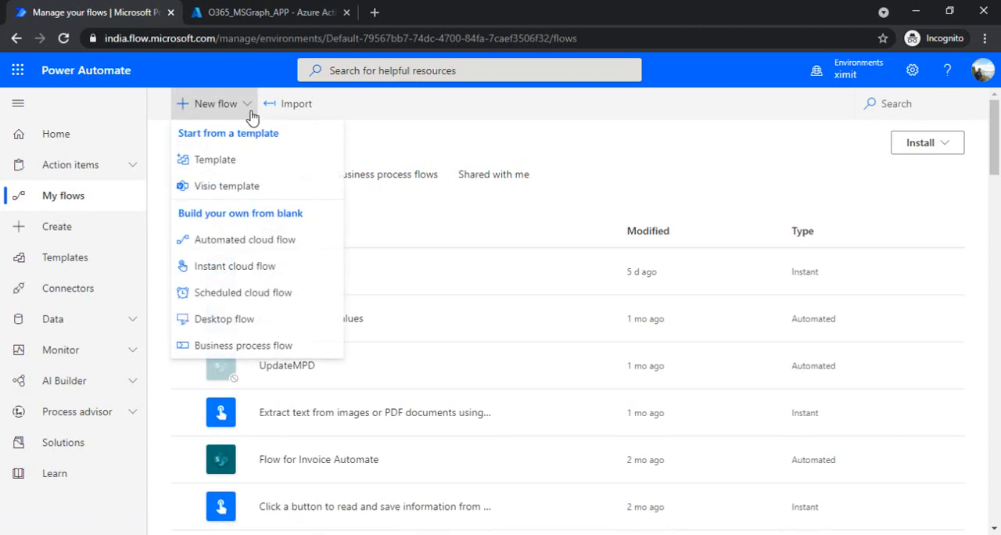
left_click(249, 269)
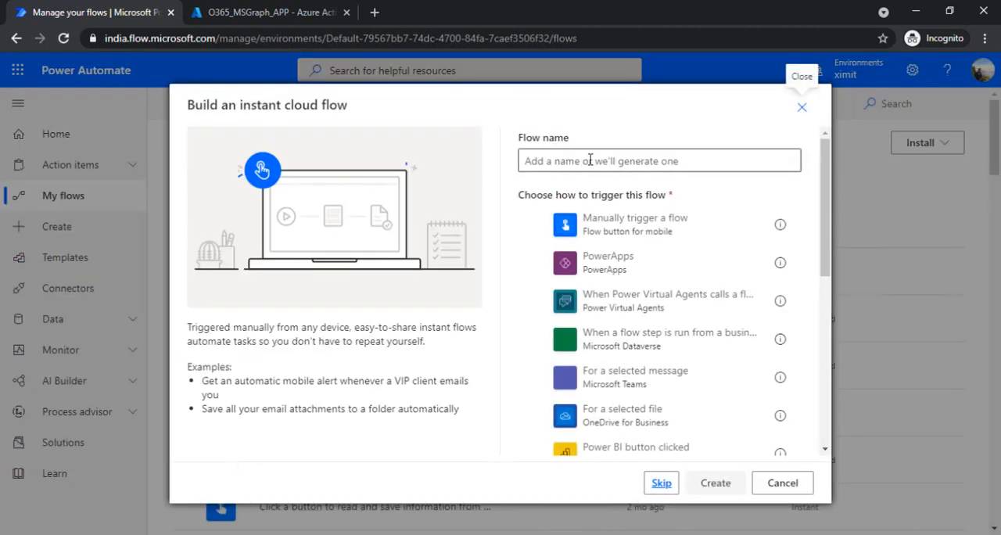
left_click(617, 225)
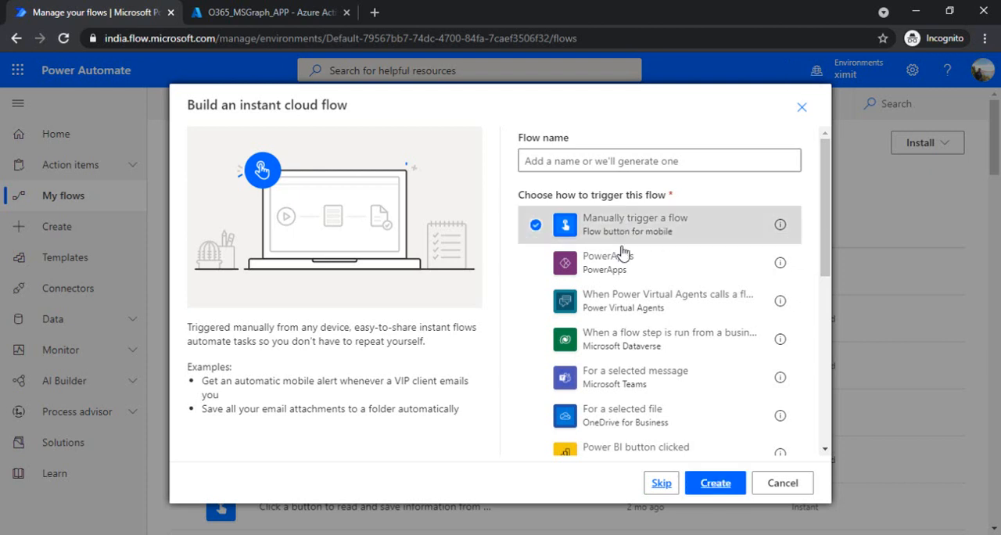
left_click(718, 483)
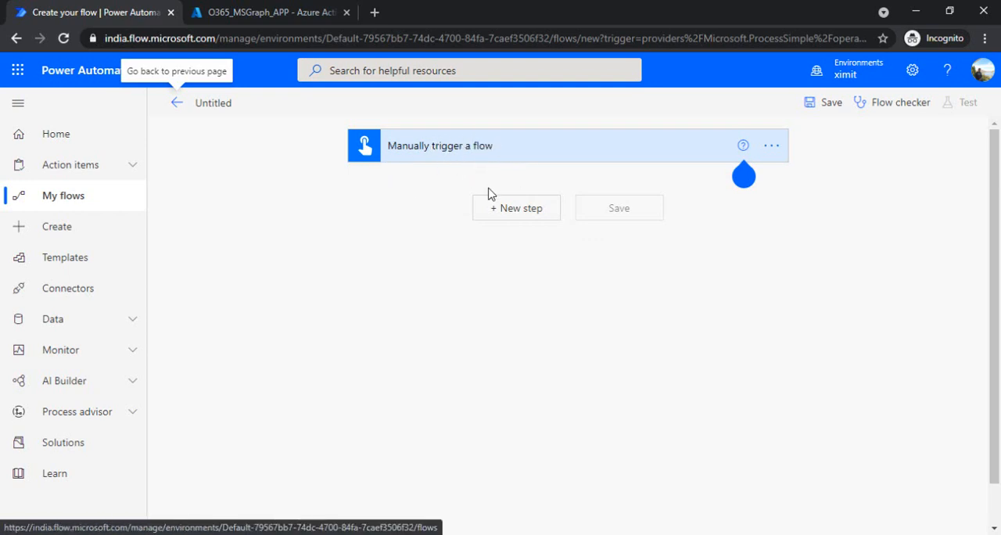
Search the operations for http and add the premium HTTP action below the manual trigger.
left_click(533, 213)
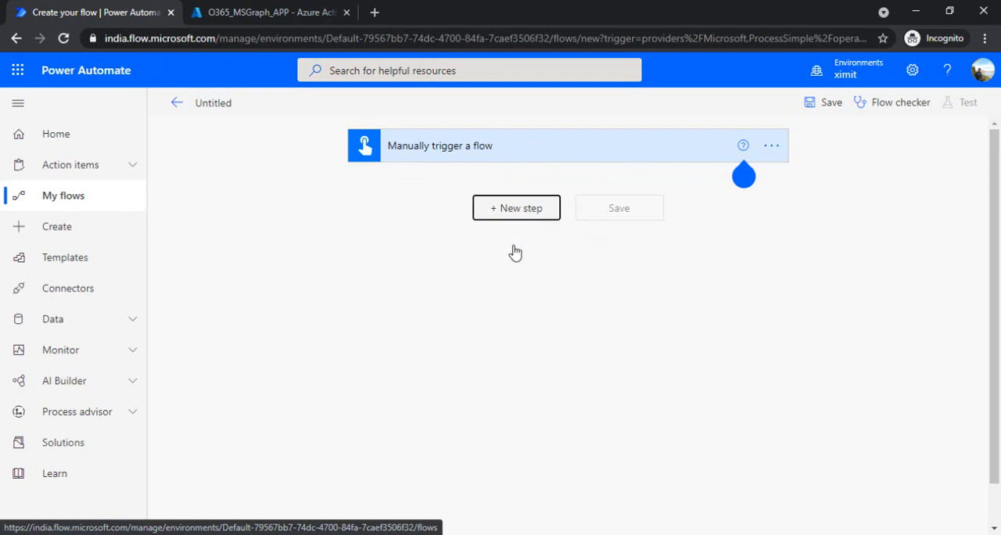
left_click(516, 208)
type("h")
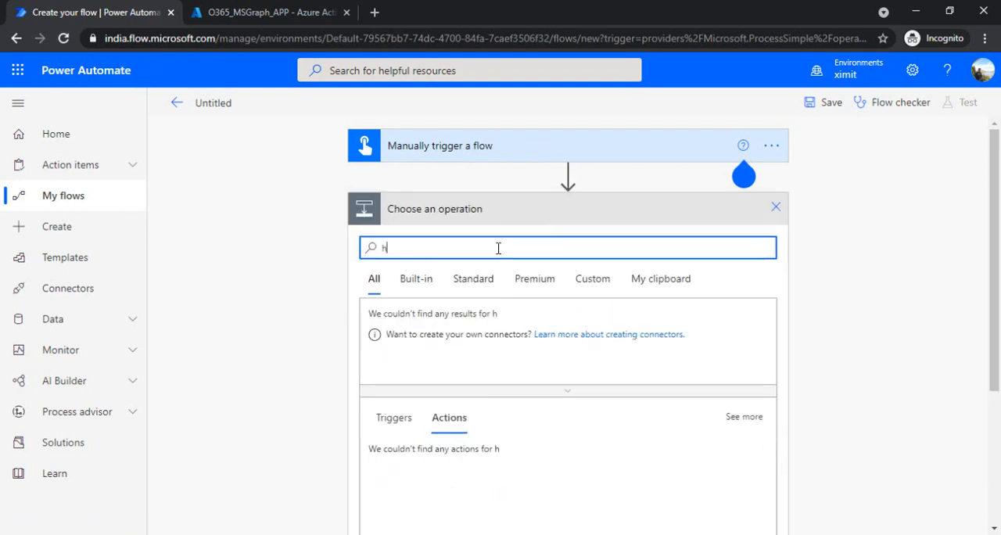
type("ttp")
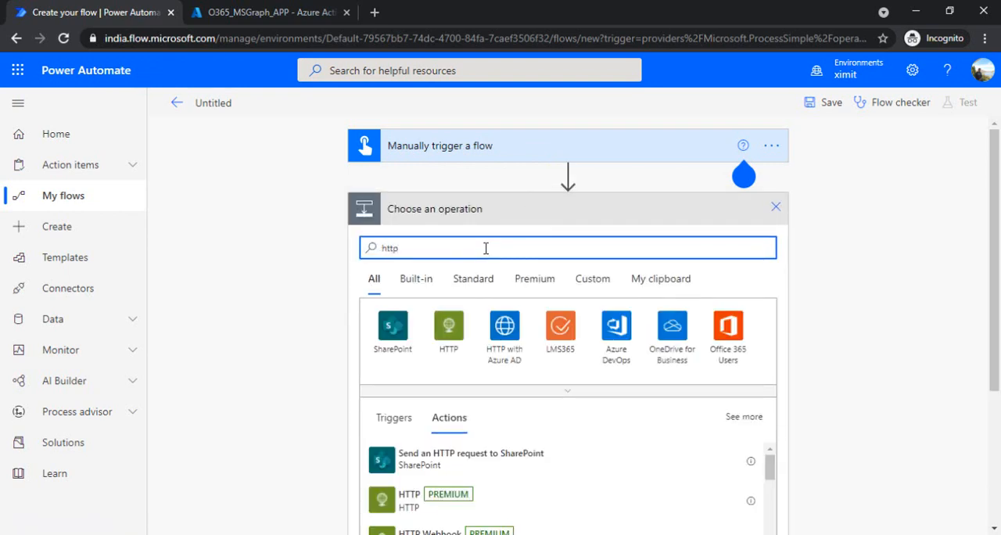
left_click(454, 330)
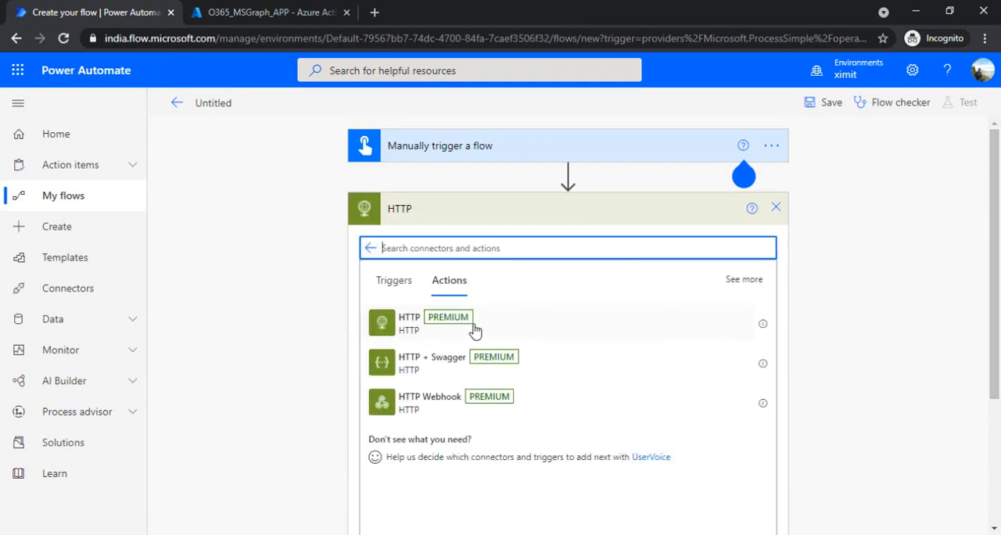
left_click(408, 332)
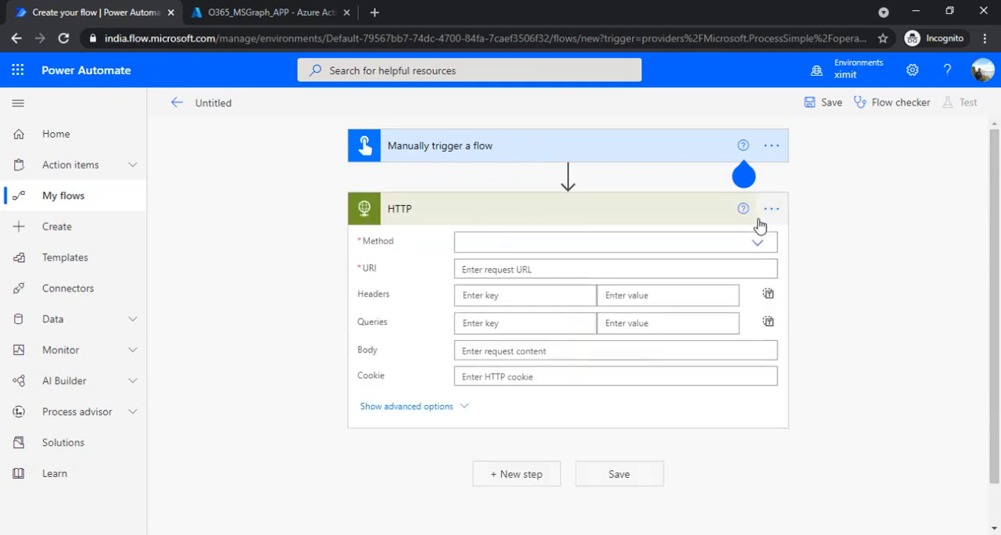
Set the HTTP action's method to GET.
left_click(760, 245)
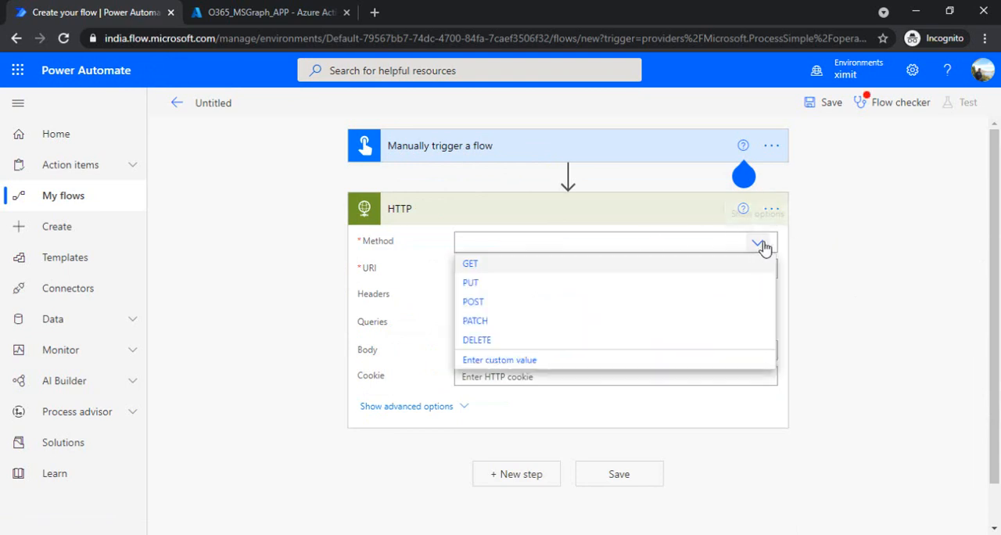
left_click(662, 266)
left_click(617, 270)
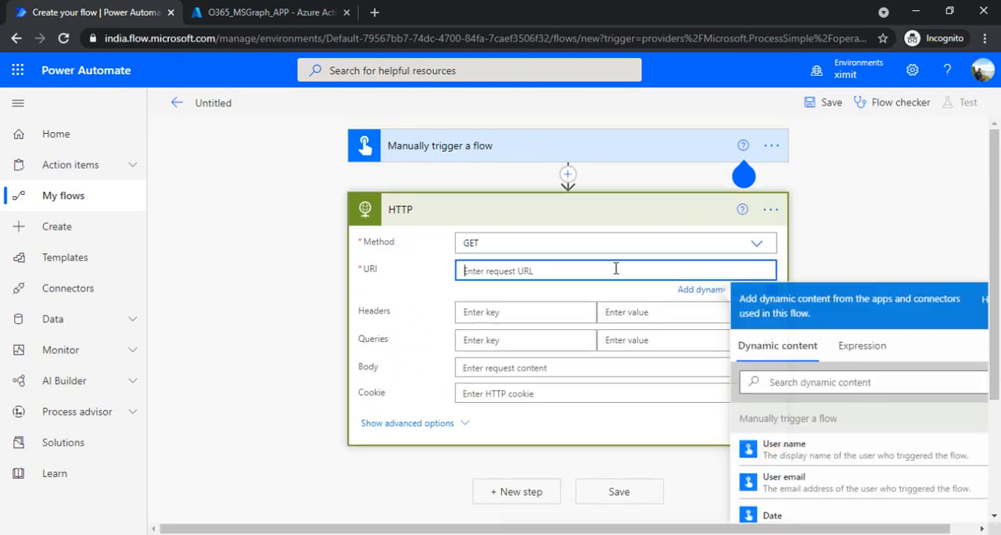
left_click(439, 289)
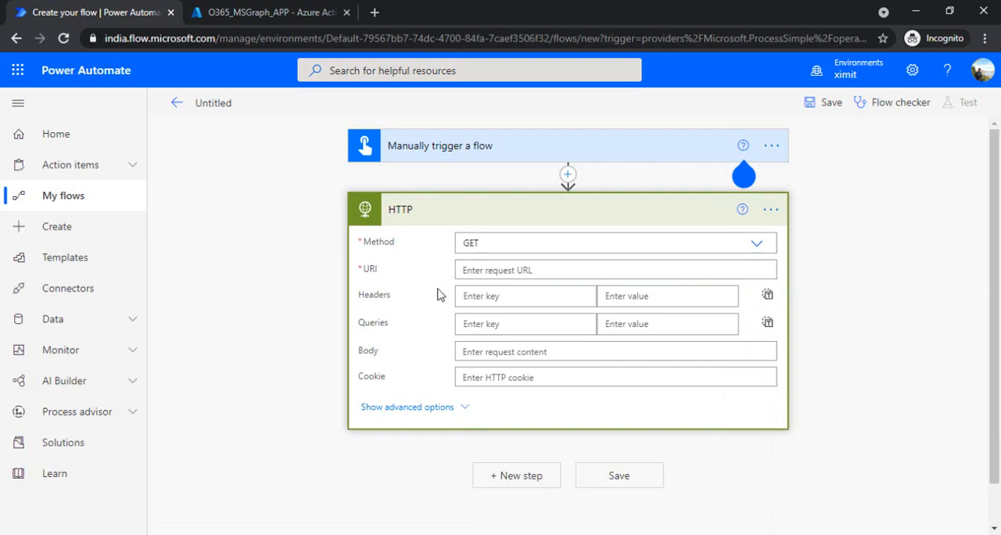
Show the HTTP action's advanced options and set its authentication to Active Directory OAuth.
left_click(415, 408)
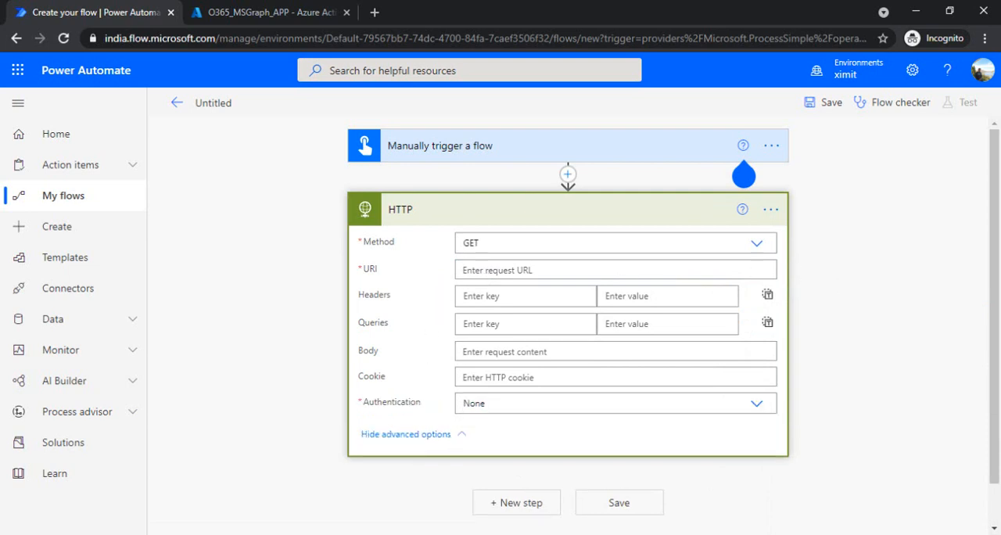
scroll(997, 225, "down", 1)
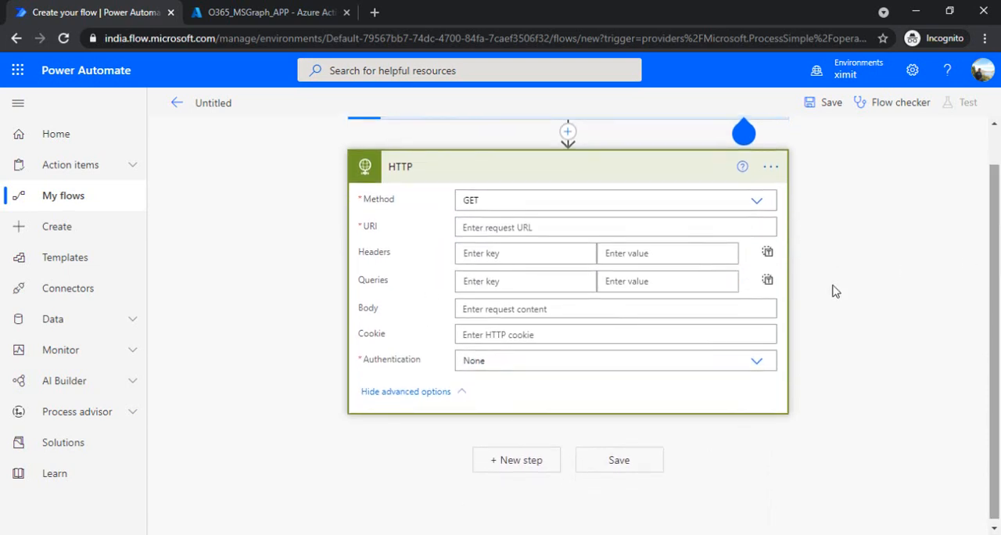
left_click(424, 392)
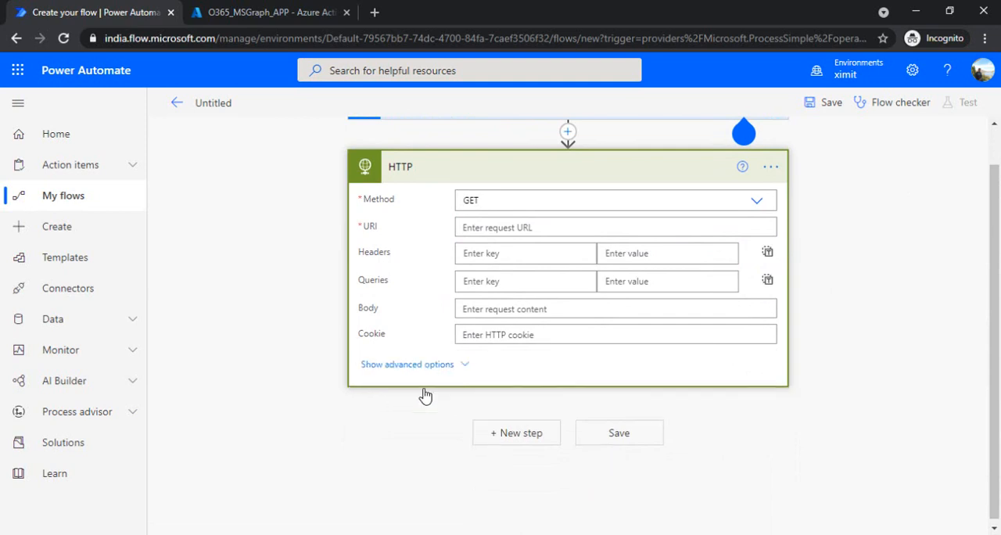
left_click(437, 363)
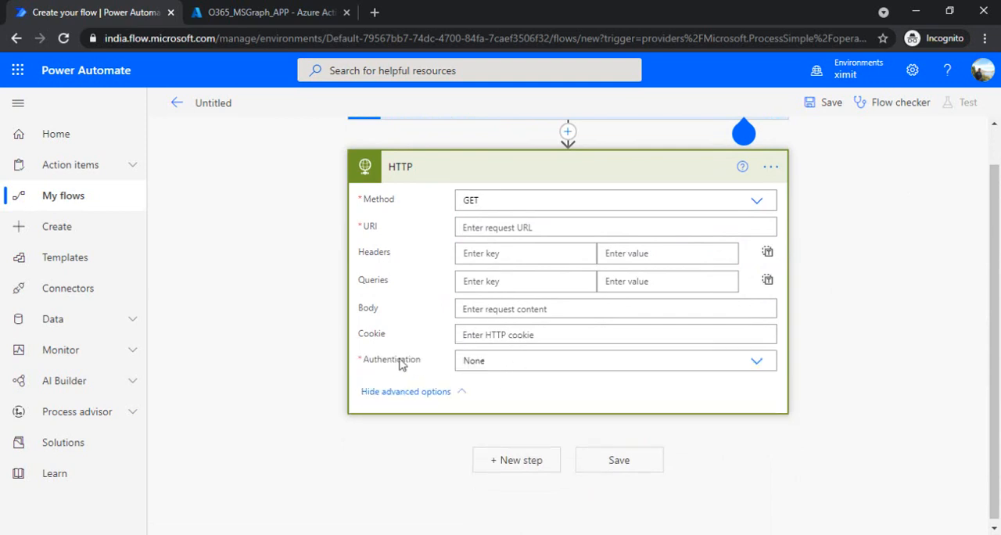
left_click(759, 359)
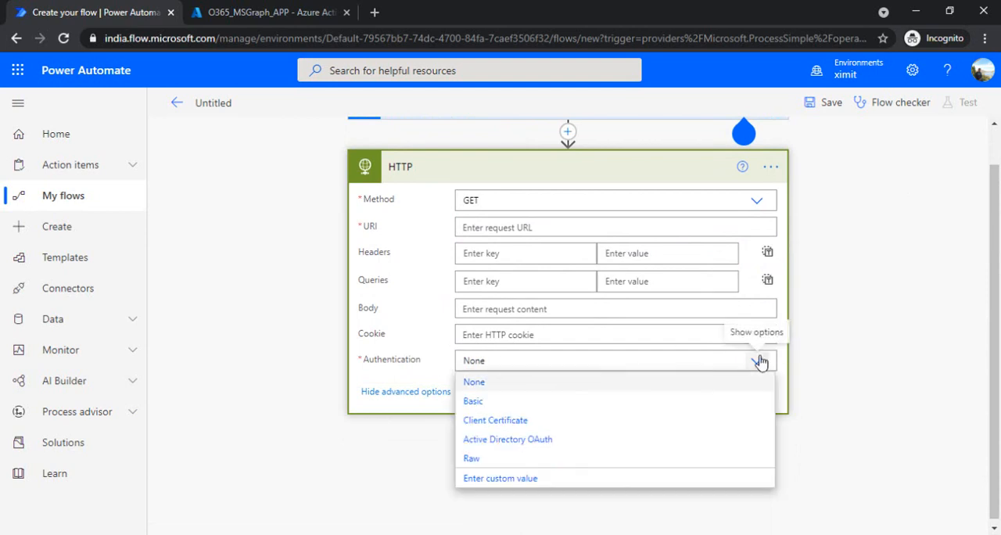
left_click(557, 446)
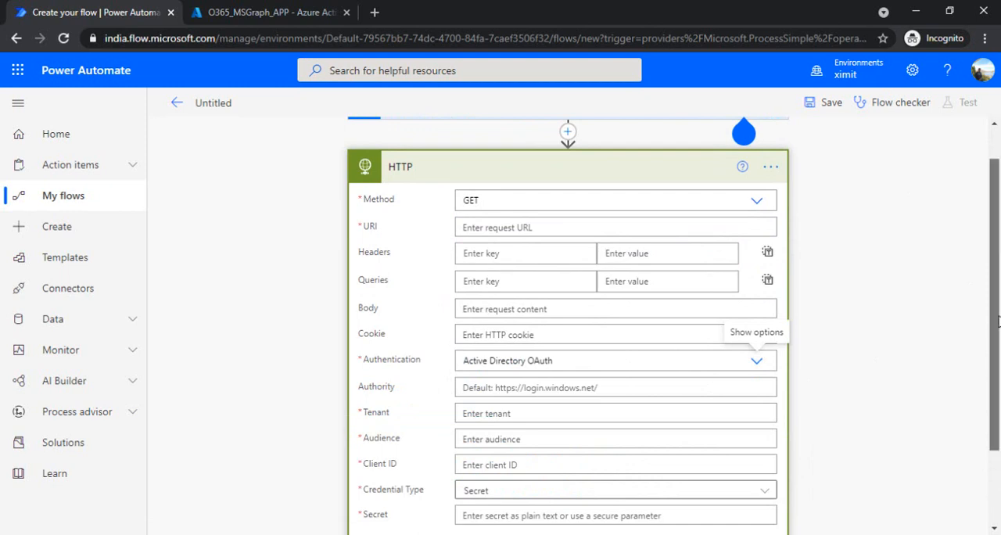
Copy the app ID from the Notepad note into the HTTP action's Client ID field.
scroll(586, 426, "down", 2)
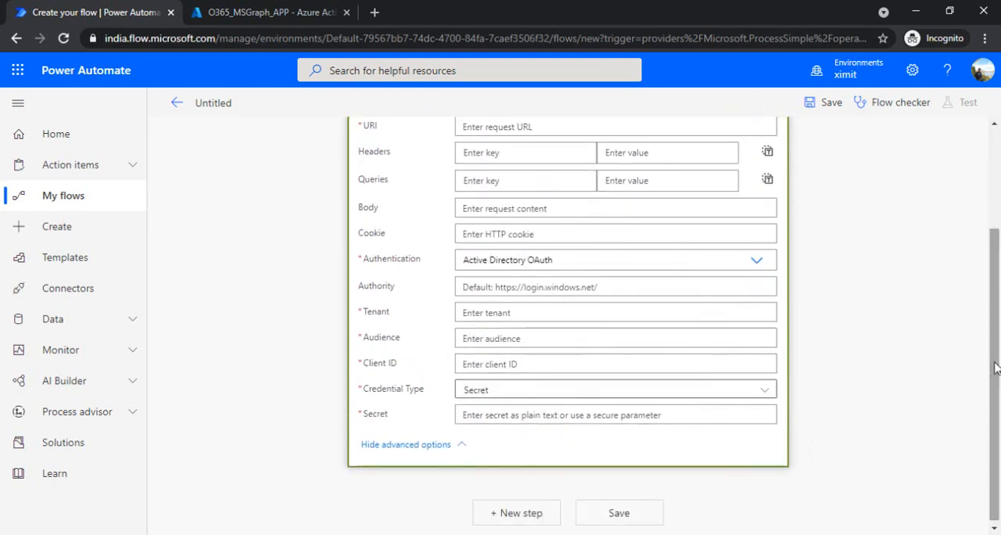
left_click(498, 315)
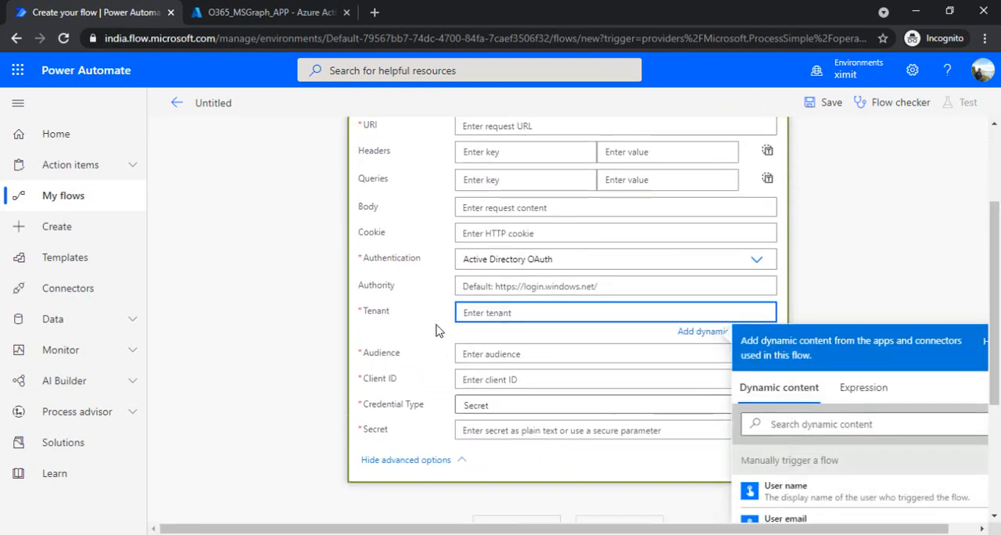
left_click(438, 330)
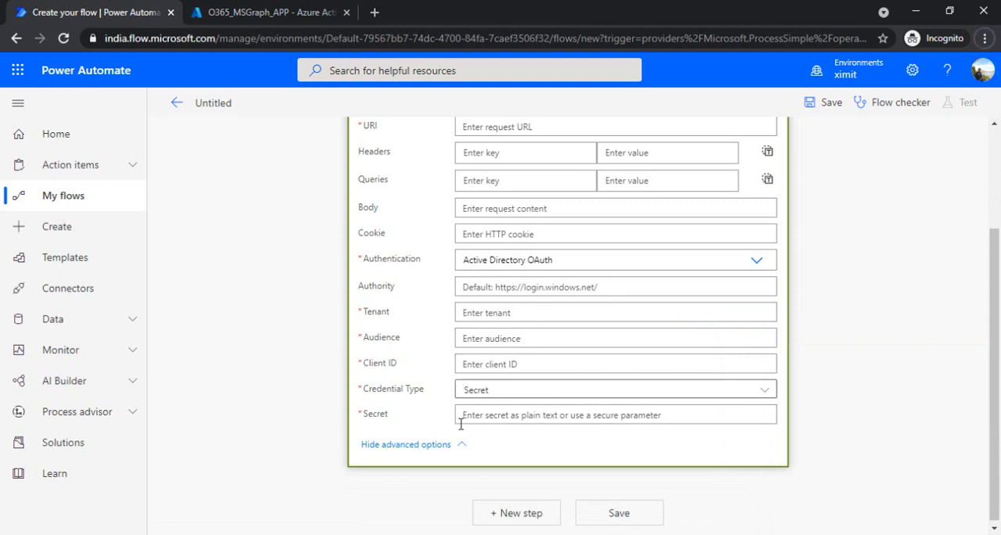
left_click(565, 495)
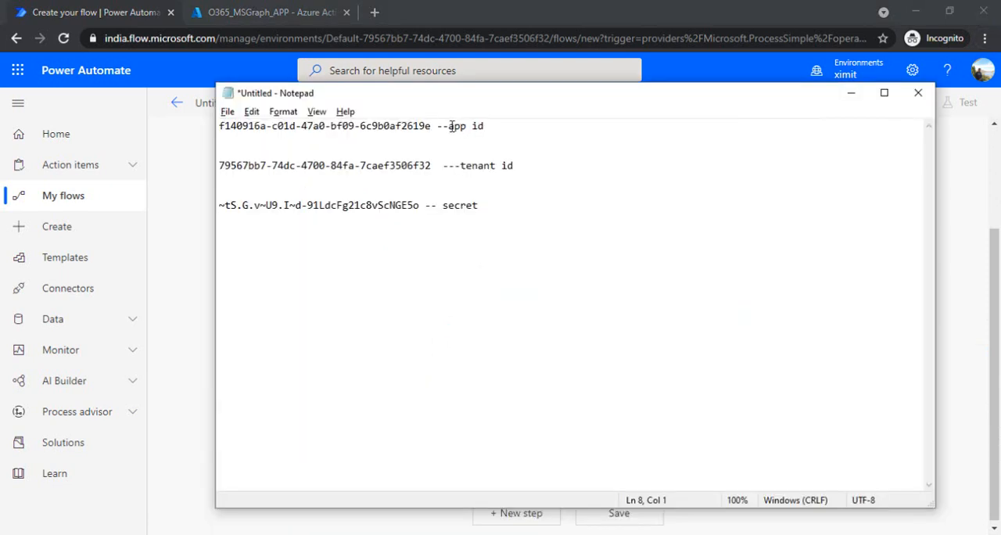
key("shift+Home")
key("ctrl+c")
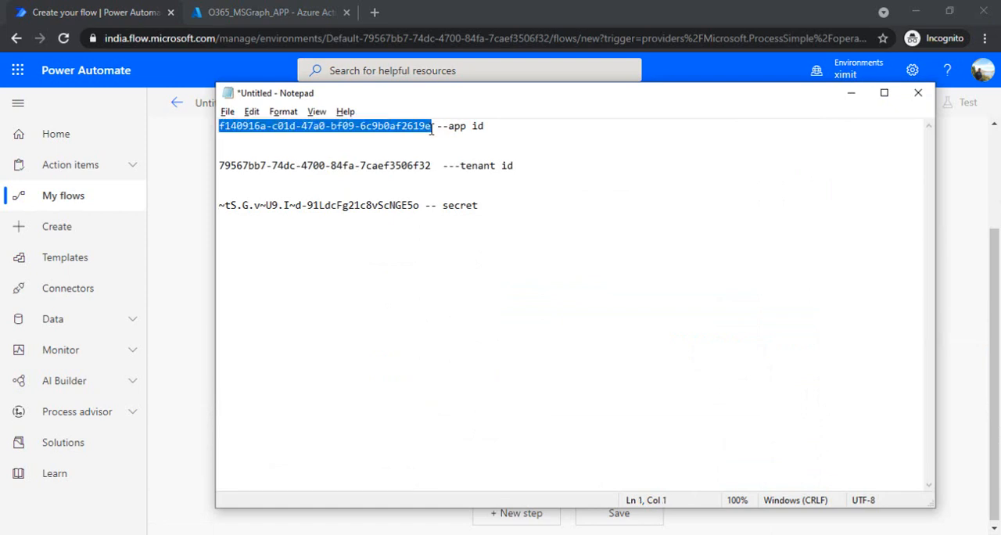
key("alt+Tab")
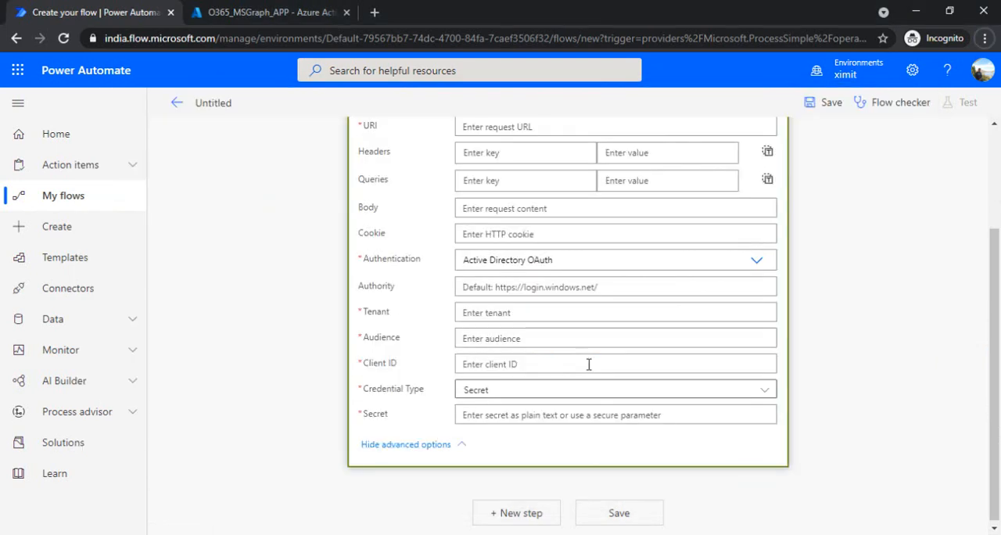
left_click(497, 368)
key("ctrl+v")
left_click(438, 378)
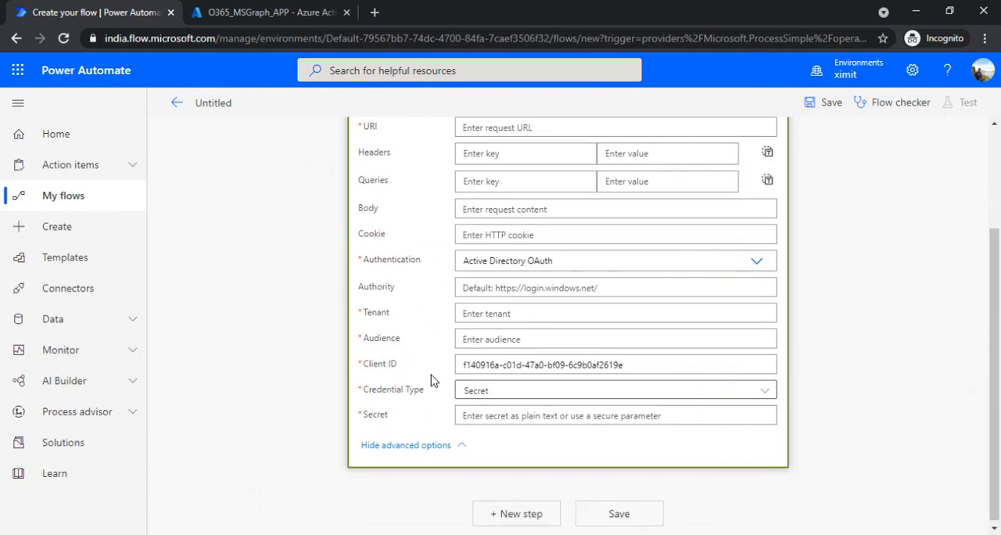
Copy the tenant ID from the Notepad note into the HTTP action's Tenant field.
key("alt+Tab")
left_click(428, 166)
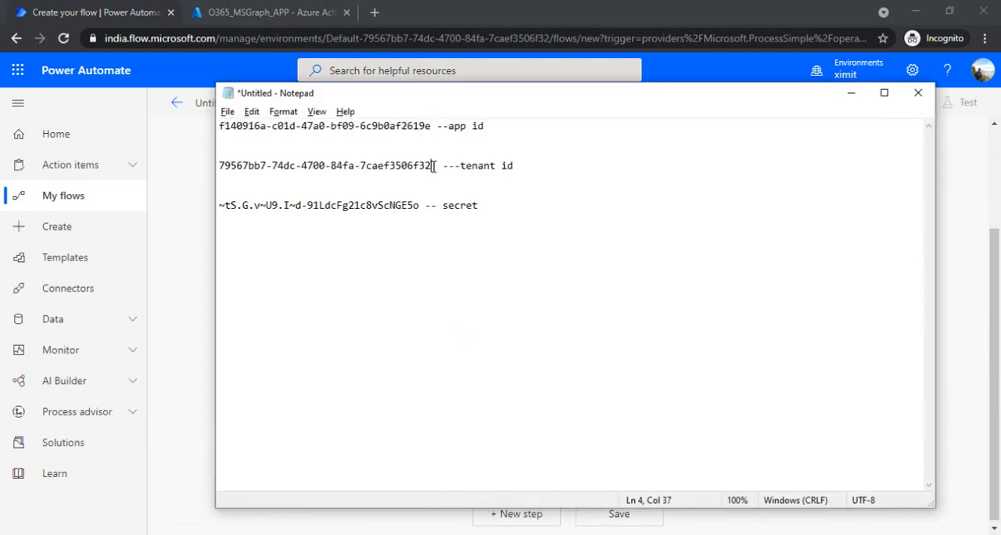
key("shift+Home")
key("ctrl+c")
key("alt+Tab")
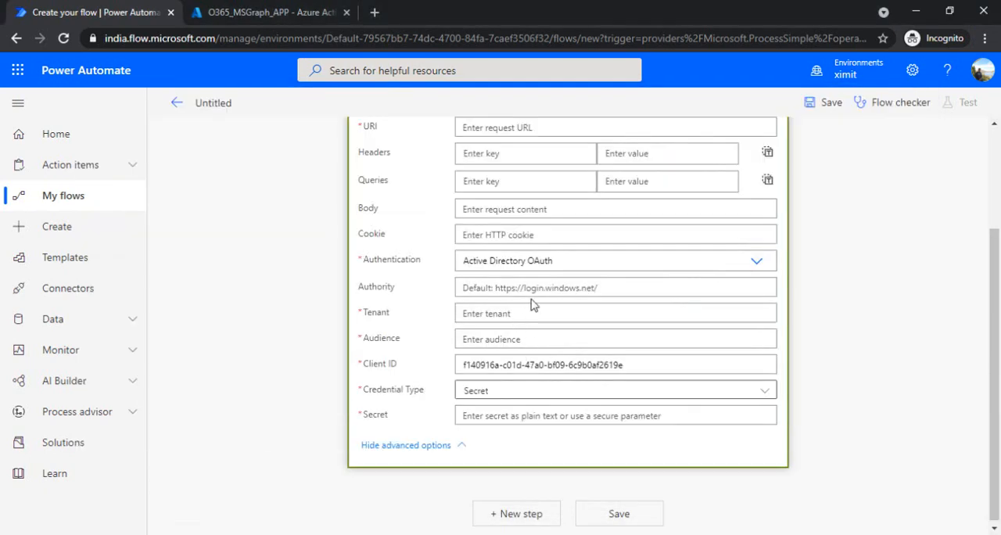
left_click(517, 314)
key("ctrl+v")
left_click(420, 251)
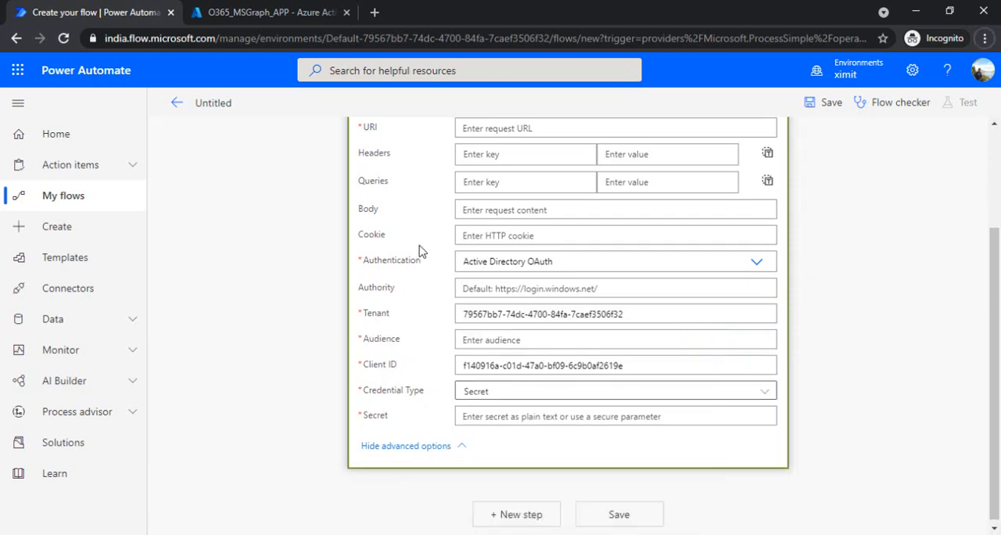
Copy the client secret from the Notepad note into the HTTP action's Secret field.
key("alt+Tab")
left_click(422, 205)
key("shift+Home")
key("ctrl+c")
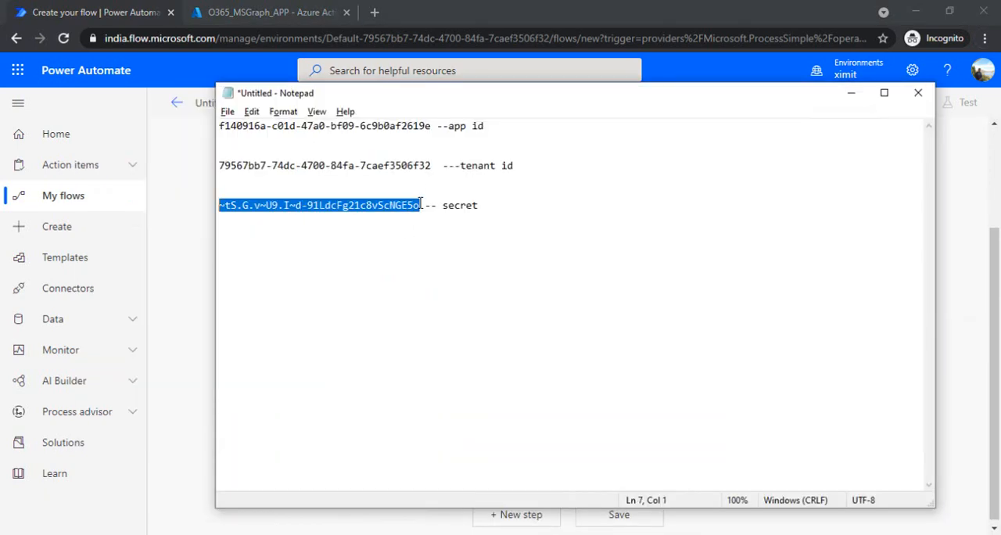
key("alt+Tab")
left_click(526, 416)
key("ctrl+v")
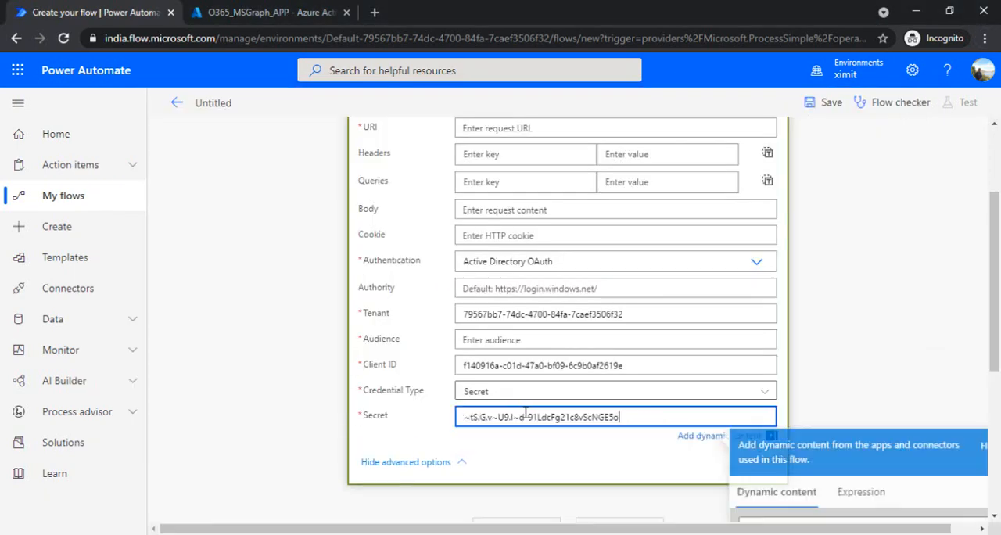
left_click(429, 352)
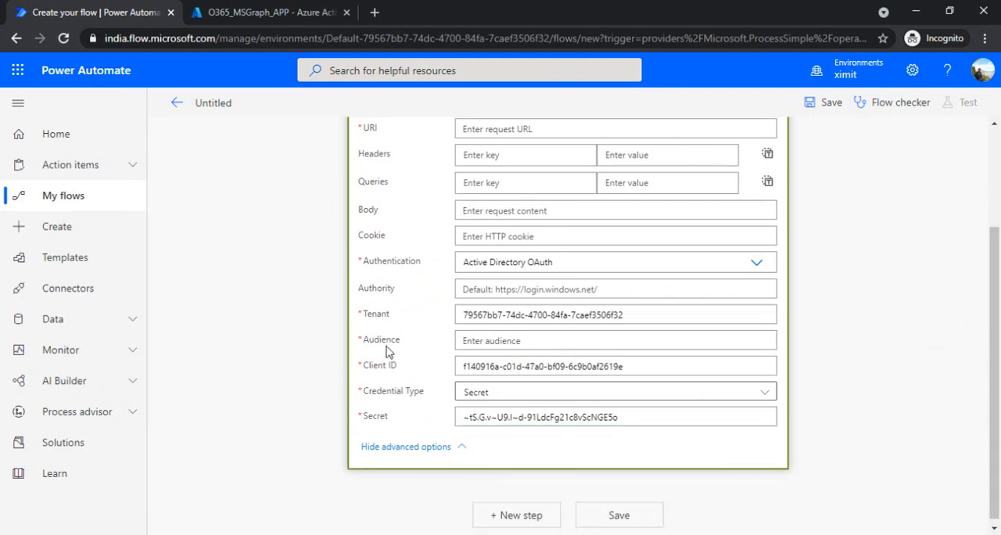
left_click(477, 341)
left_click(401, 297)
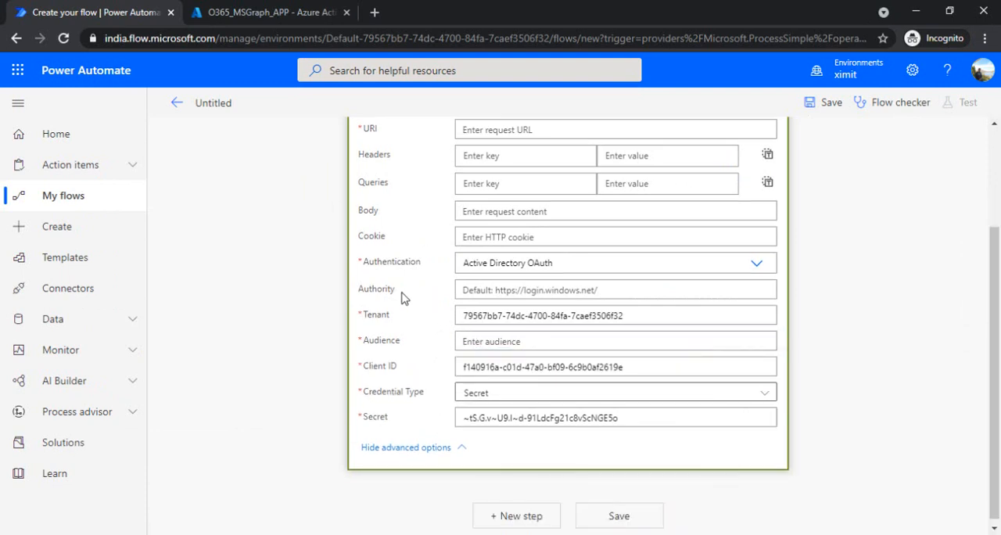
left_click(473, 291)
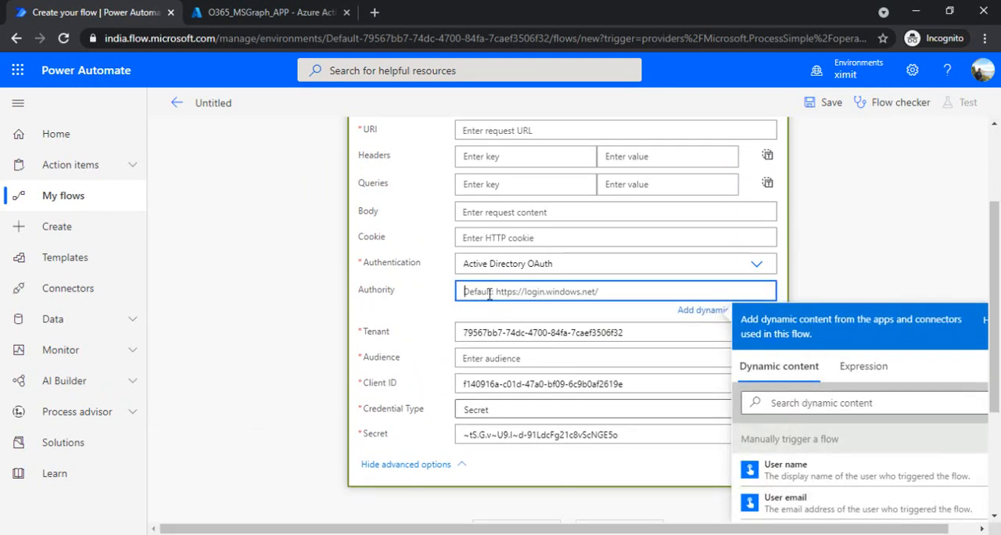
type("https://login.microsoft.com")
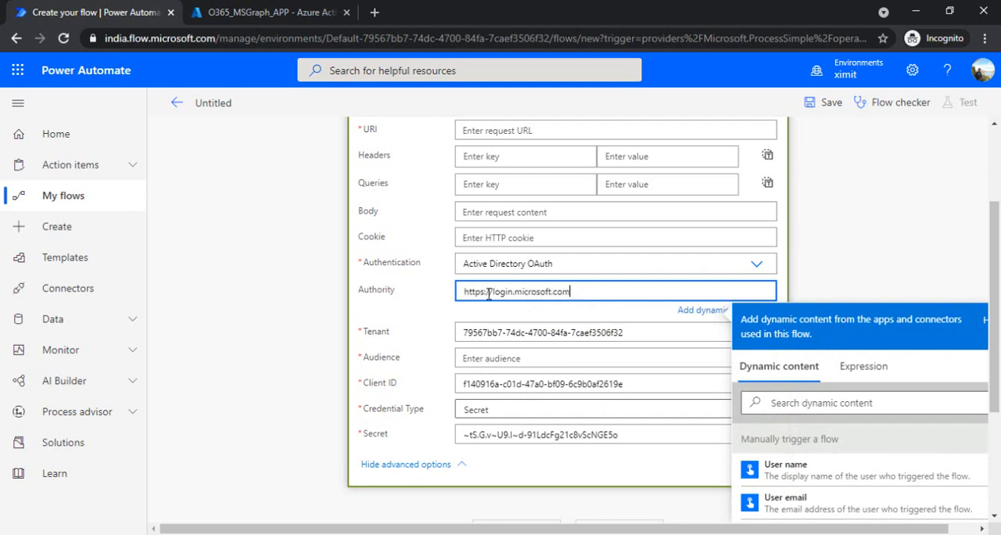
left_click(502, 359)
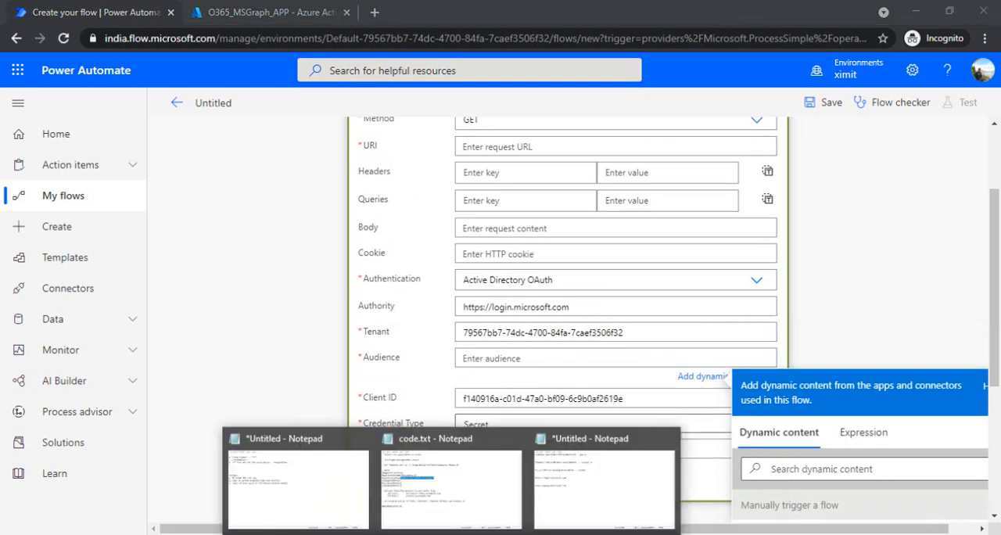
left_click(580, 480)
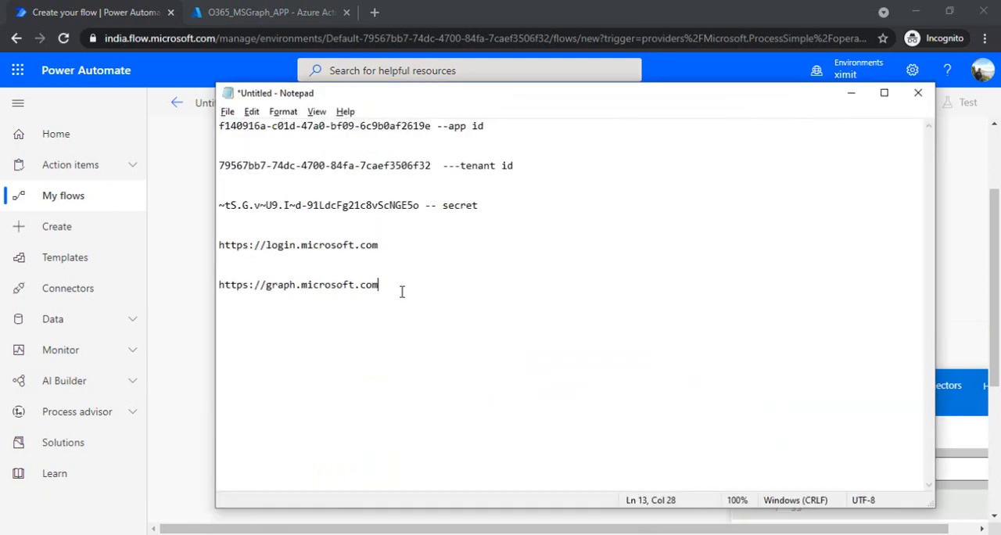
key("shift+Home")
key("ctrl+c")
key("alt+Tab")
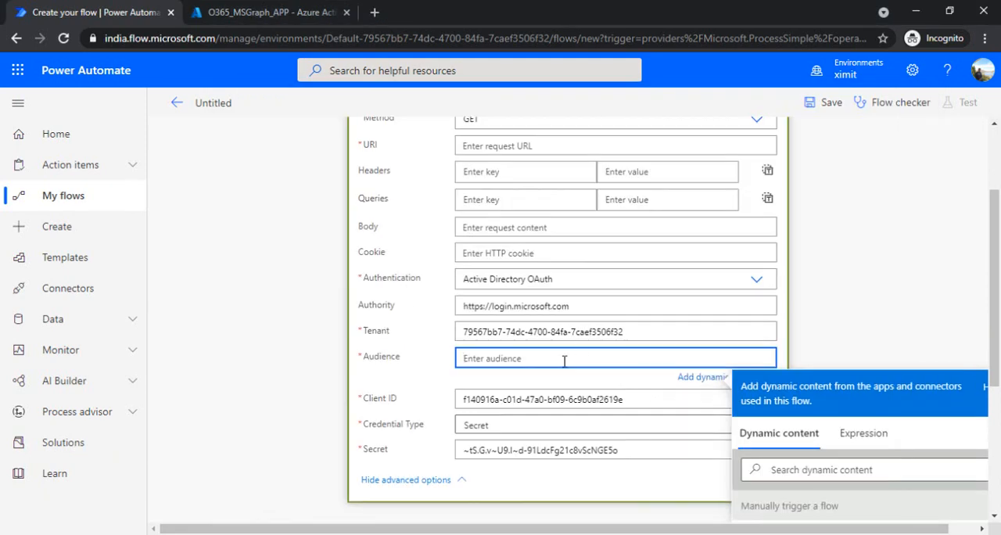
key("ctrl+v")
left_click(440, 371)
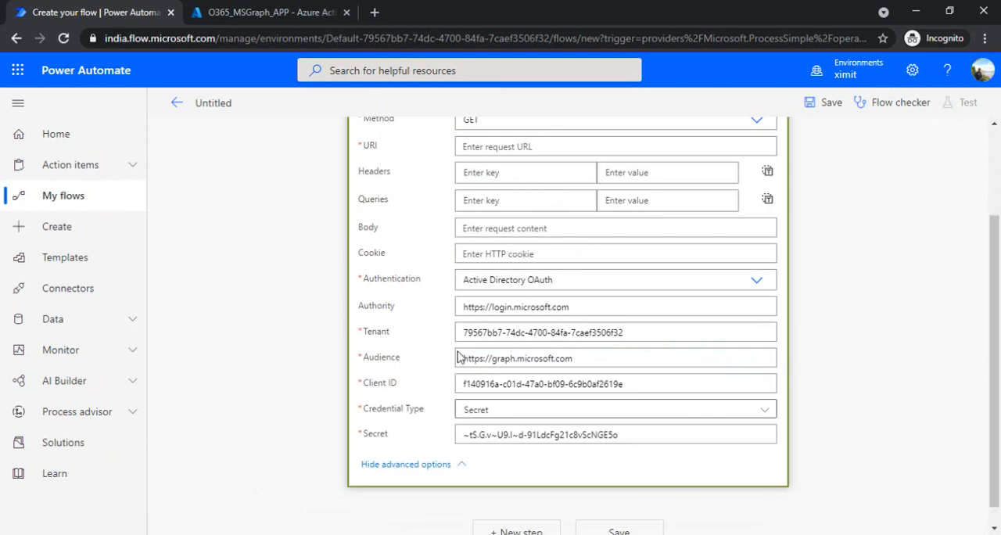
key("alt+Tab")
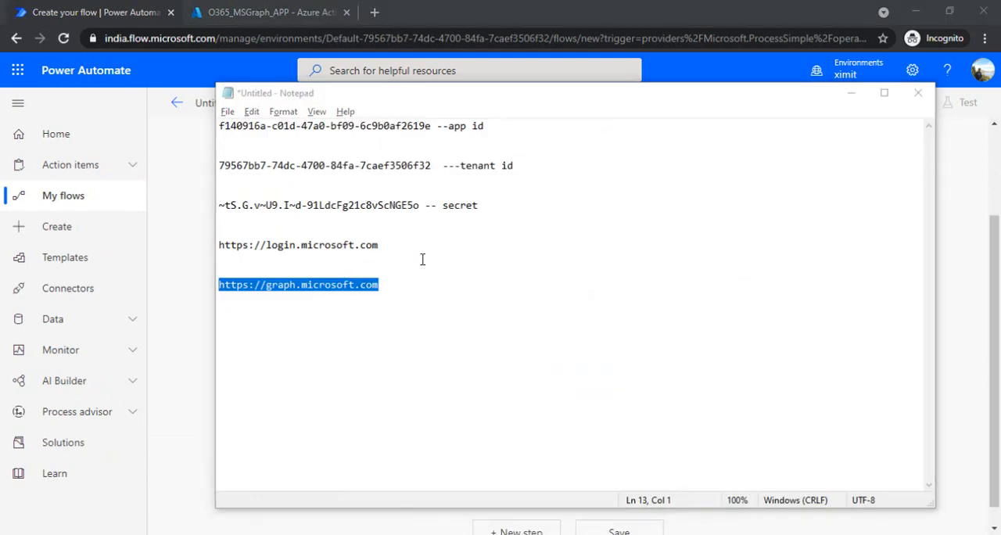
key("alt+Tab")
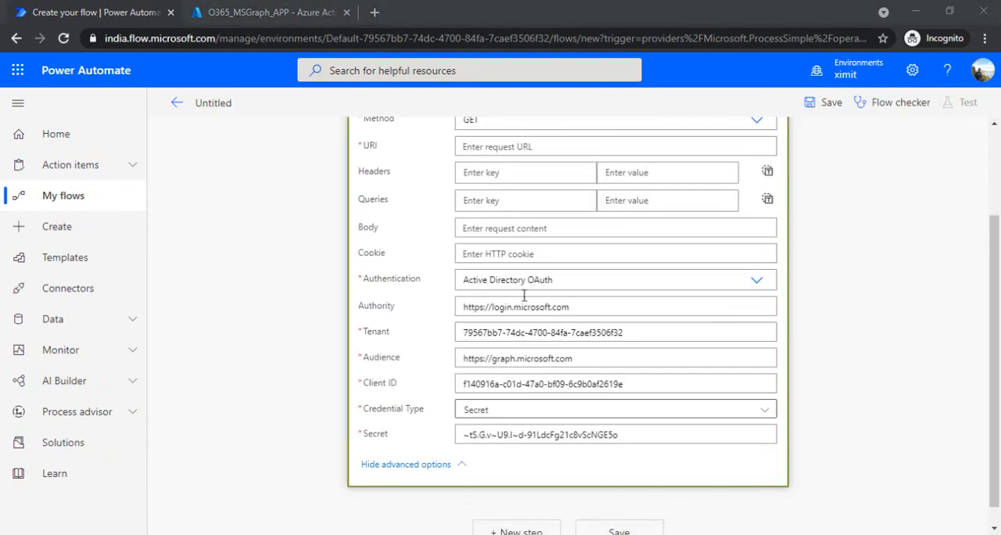
key("alt+Tab")
left_click(397, 244)
key("shift+Home")
key("ctrl+c")
key("alt+Tab")
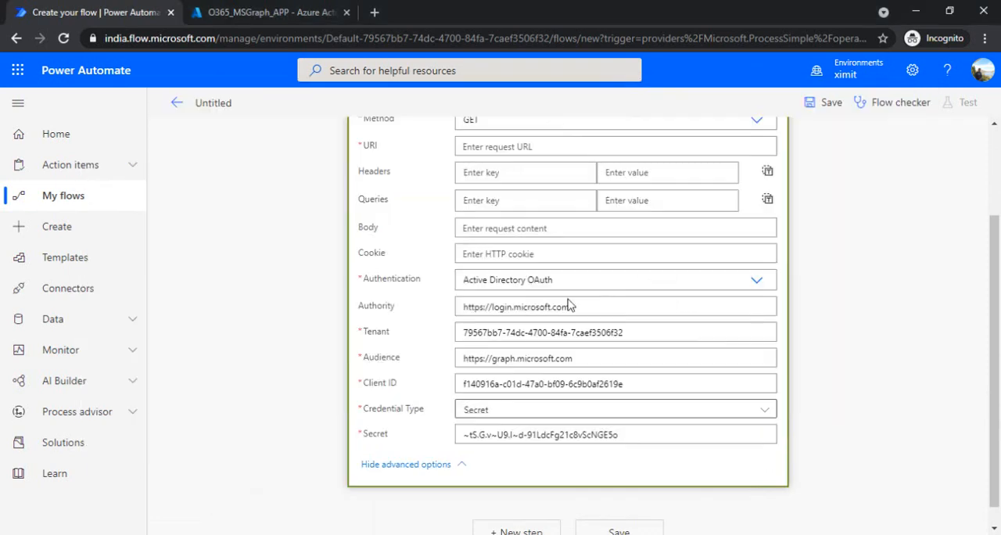
left_click(599, 310)
key("ctrl+v")
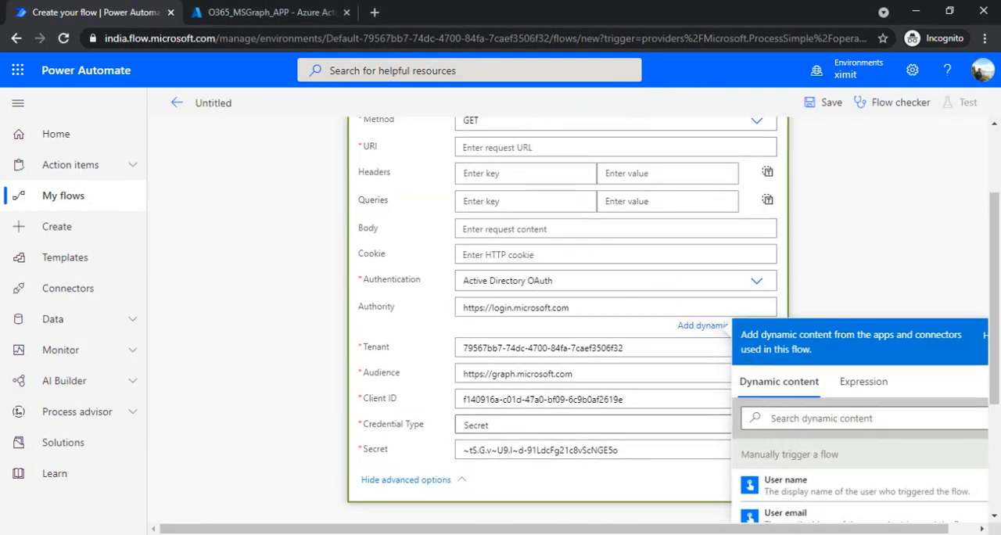
left_click(901, 272)
Search the web for "MS graph api explorer" in a new browser tab.
scroll(569, 225, "up", 1)
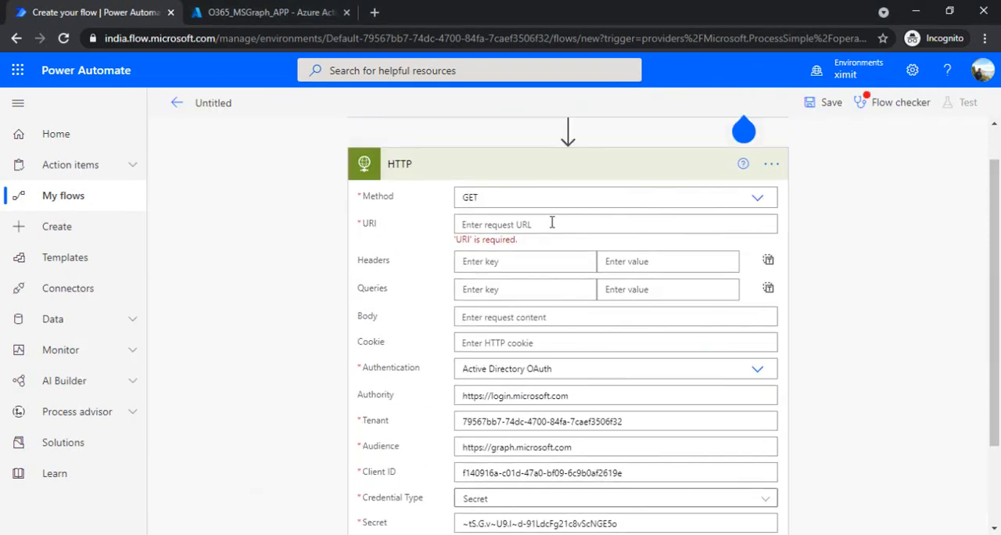
left_click(551, 224)
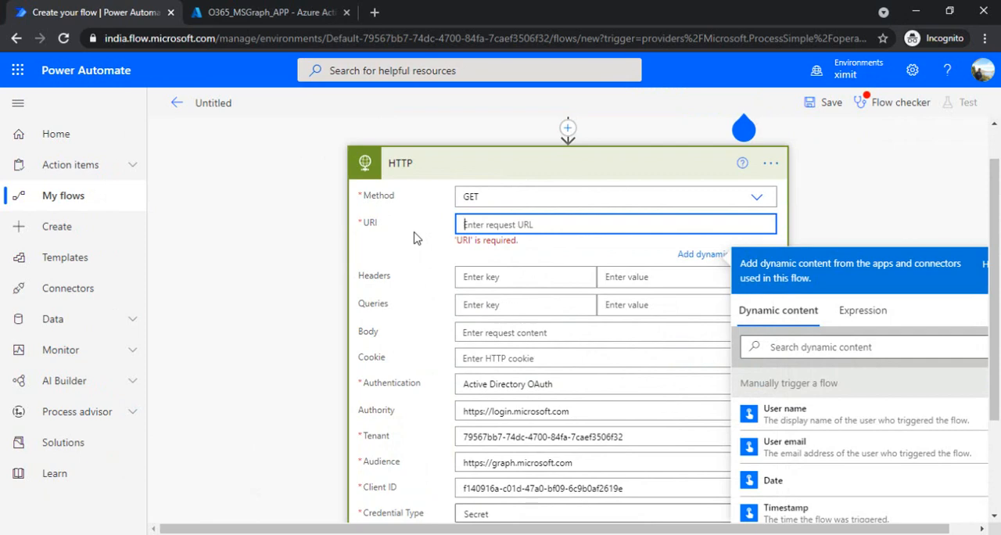
left_click(375, 13)
type("graph")
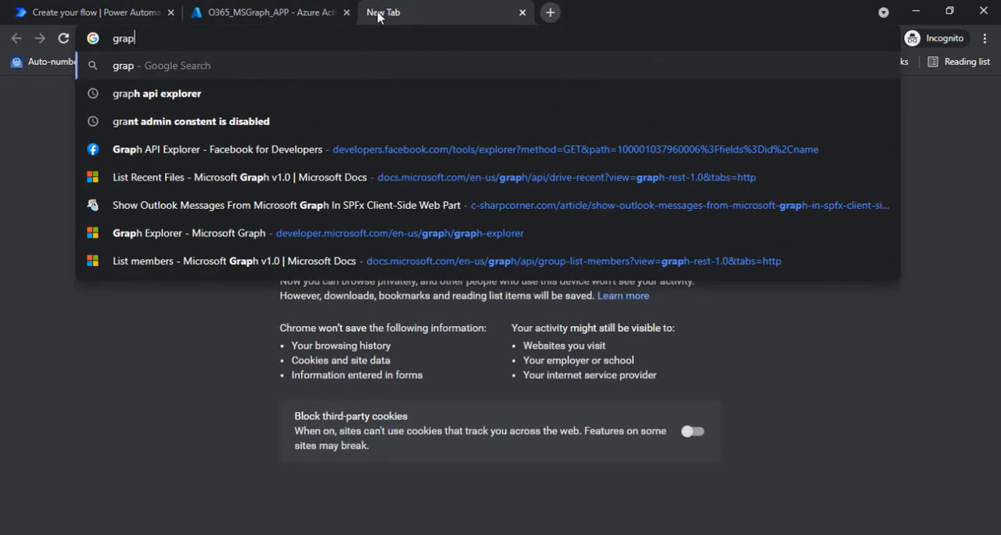
key("Down")
key("Down")
key("Down")
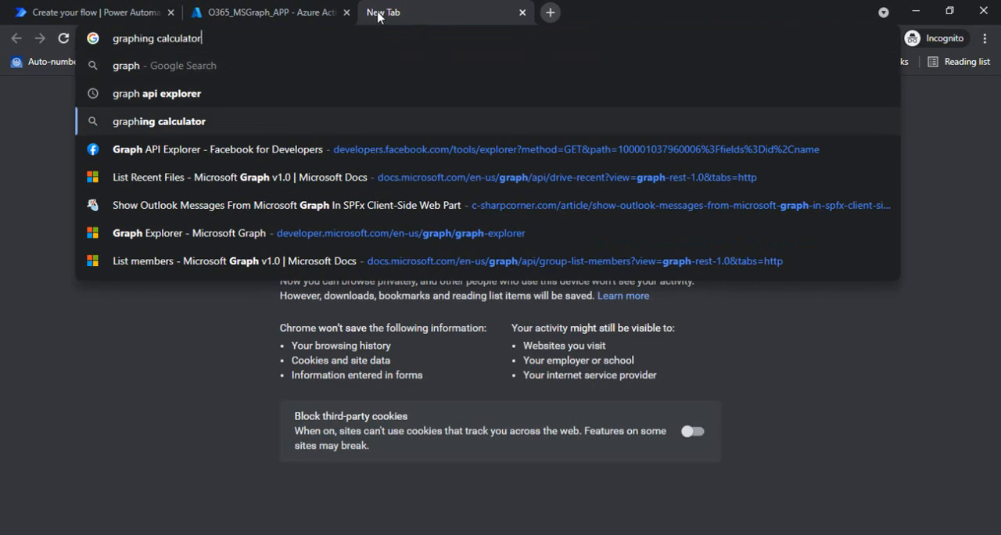
key("ctrl+a")
type("MS graph")
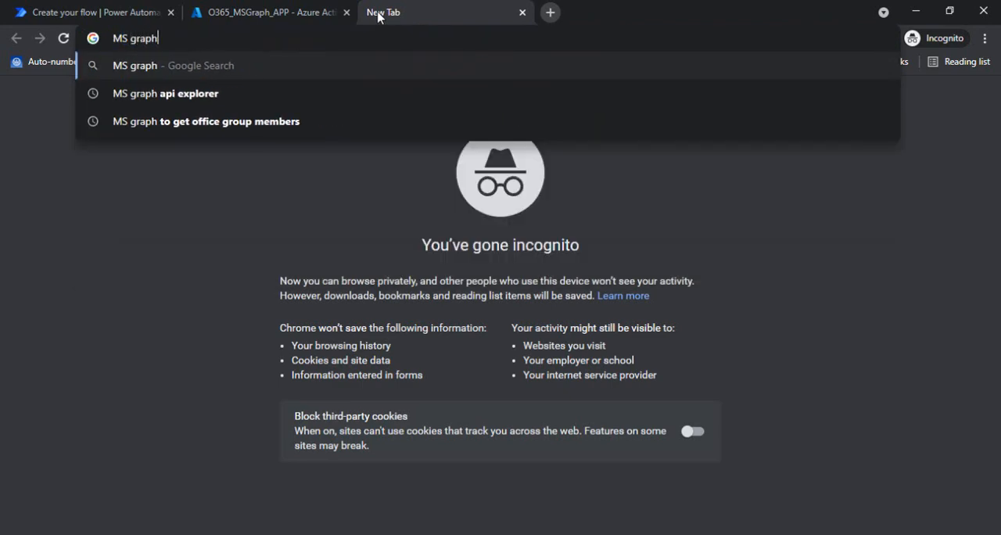
key("Down")
key("Return")
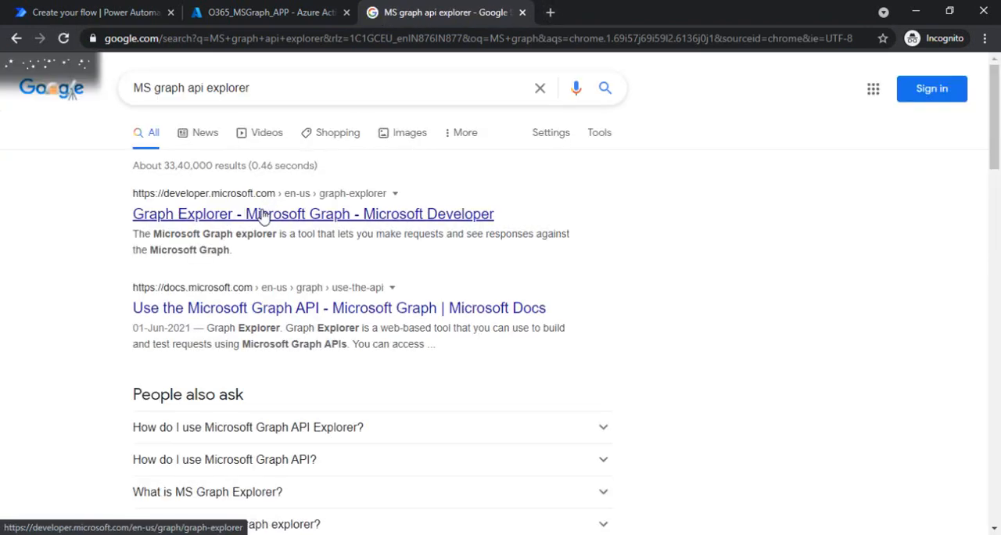
Open Microsoft's Graph Explorer from the search results and sign in with the already signed-in work account.
left_click(263, 214)
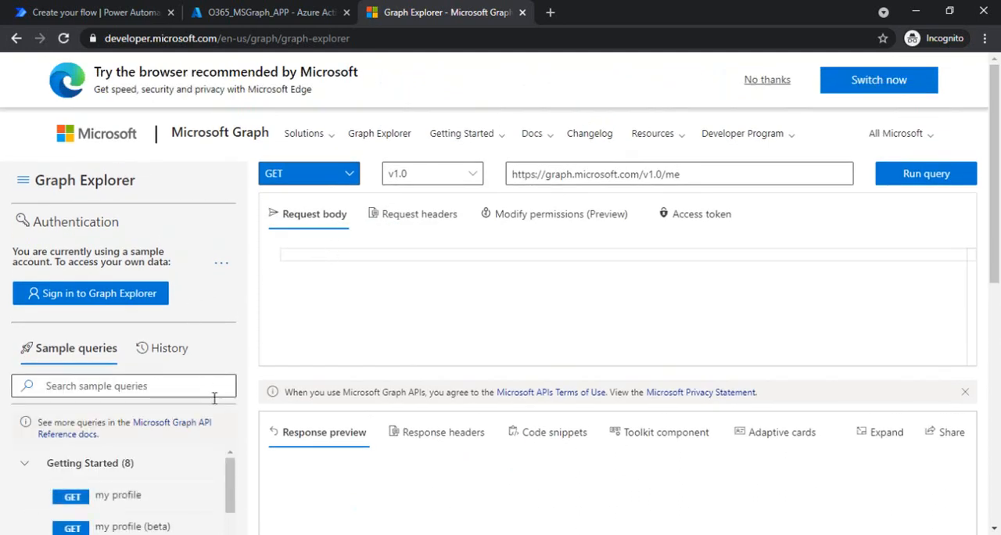
left_click(133, 305)
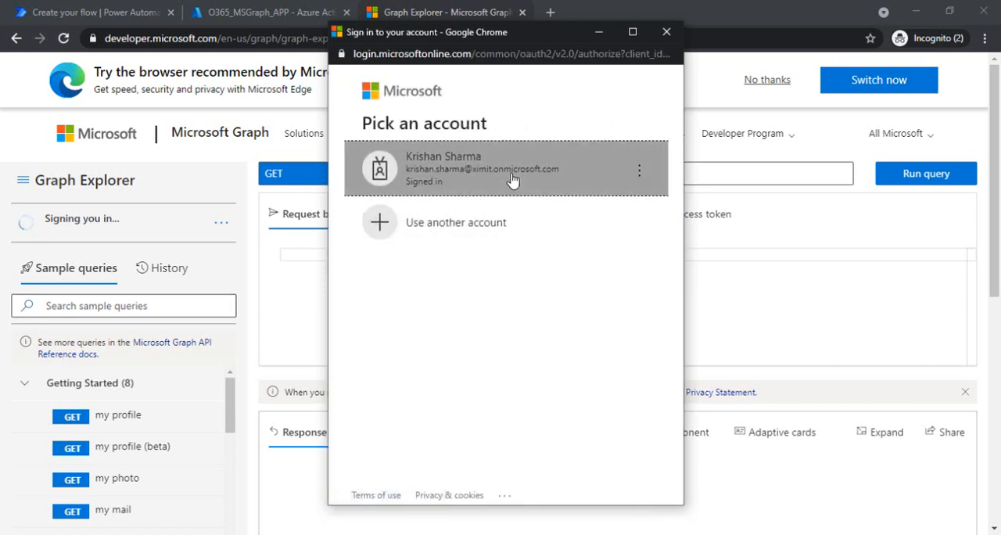
left_click(480, 168)
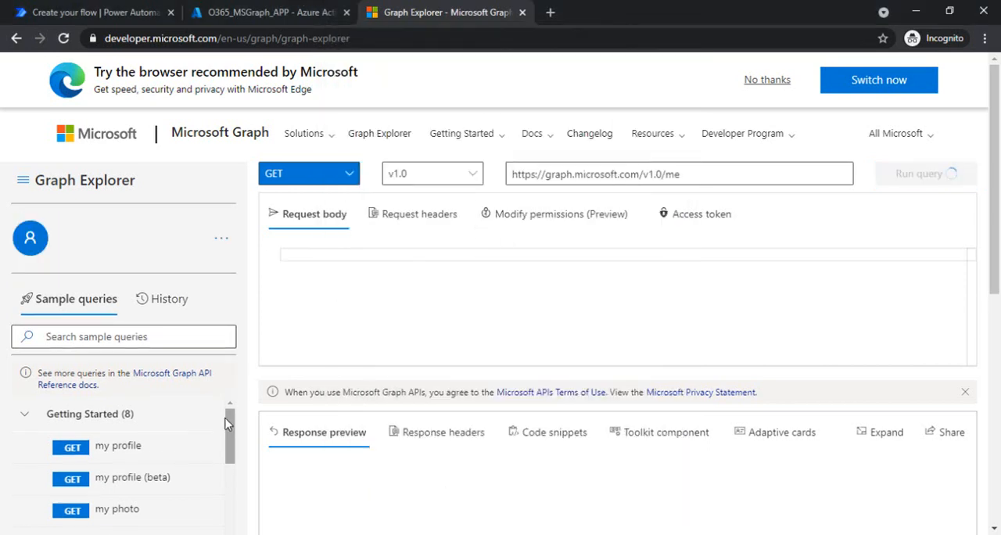
Expand the Groups category in Graph Explorer's sample queries and look through its requests.
left_click_drag(231, 447, 231, 492)
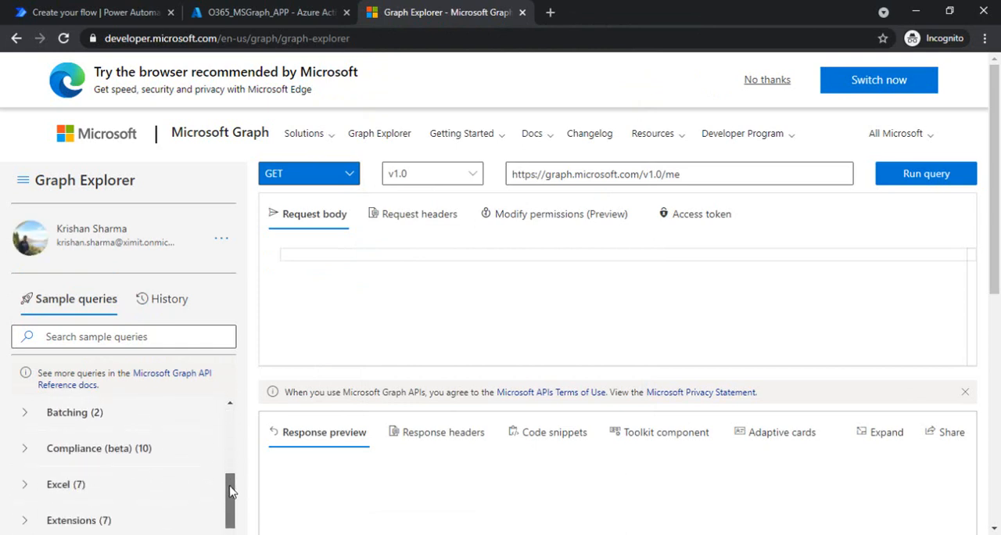
left_click_drag(1000, 215, 999, 263)
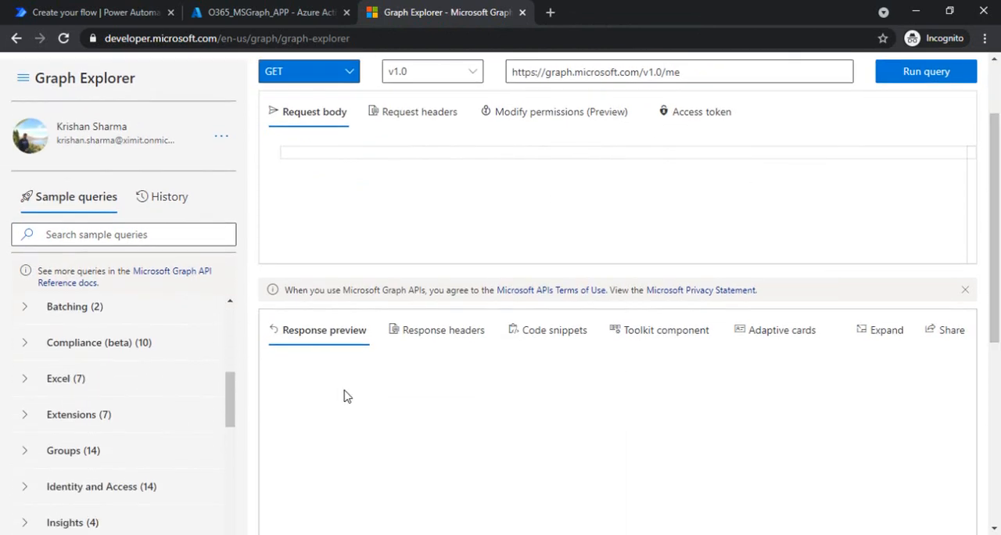
scroll(232, 402, "down", 1)
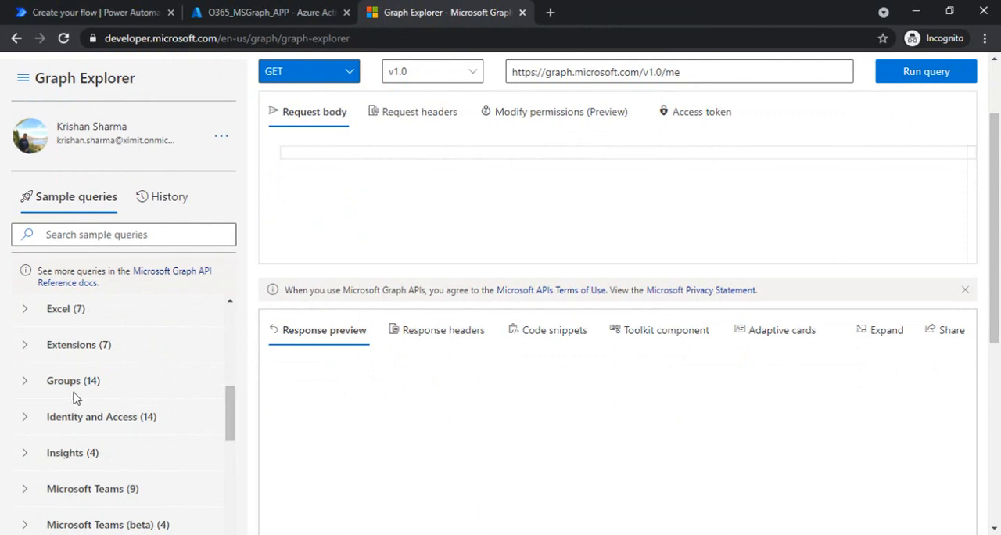
left_click(26, 381)
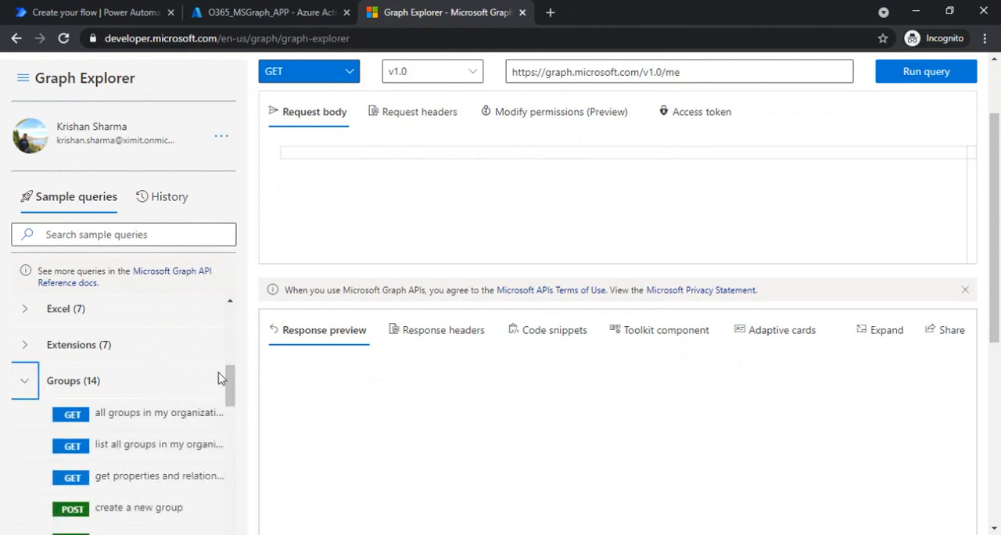
scroll(233, 391, "down", 1)
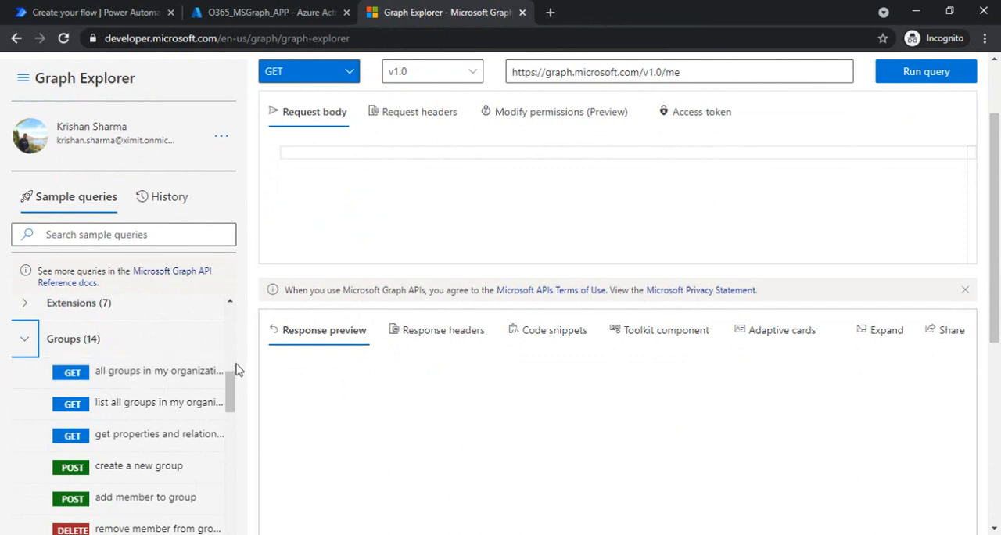
left_click_drag(230, 391, 232, 420)
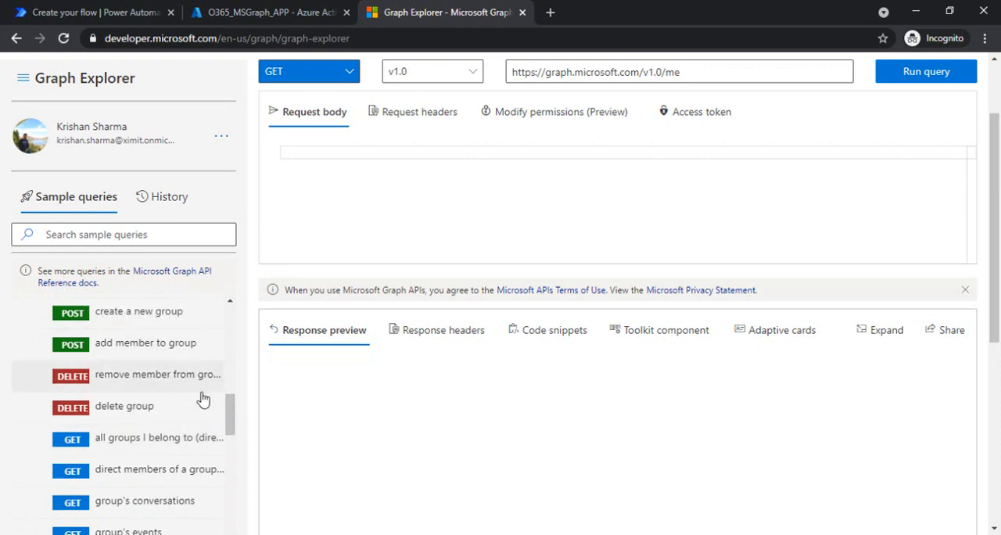
scroll(227, 401, "up", 3)
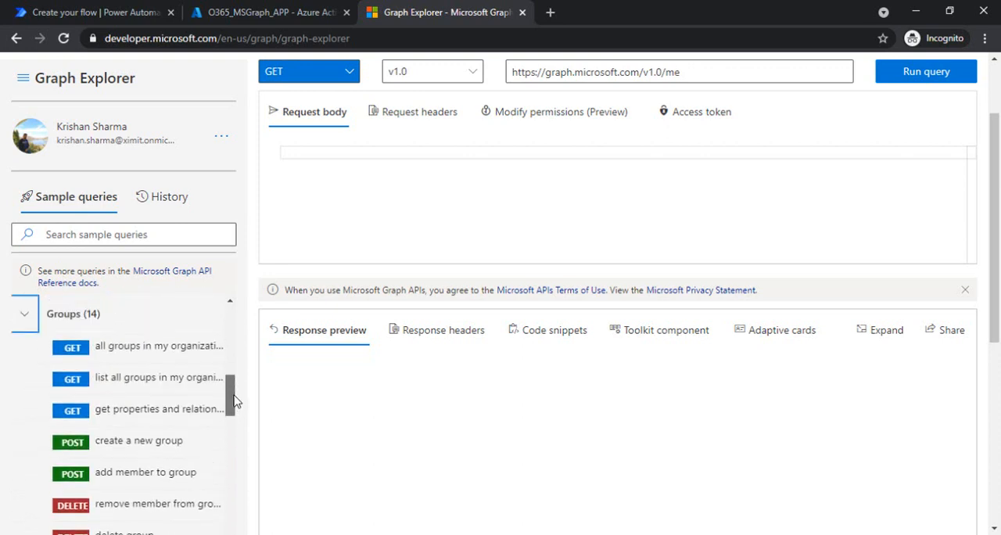
Run the sample GET query that lists all groups in the organization (v1.0/groups) and review its response preview.
left_click(155, 407)
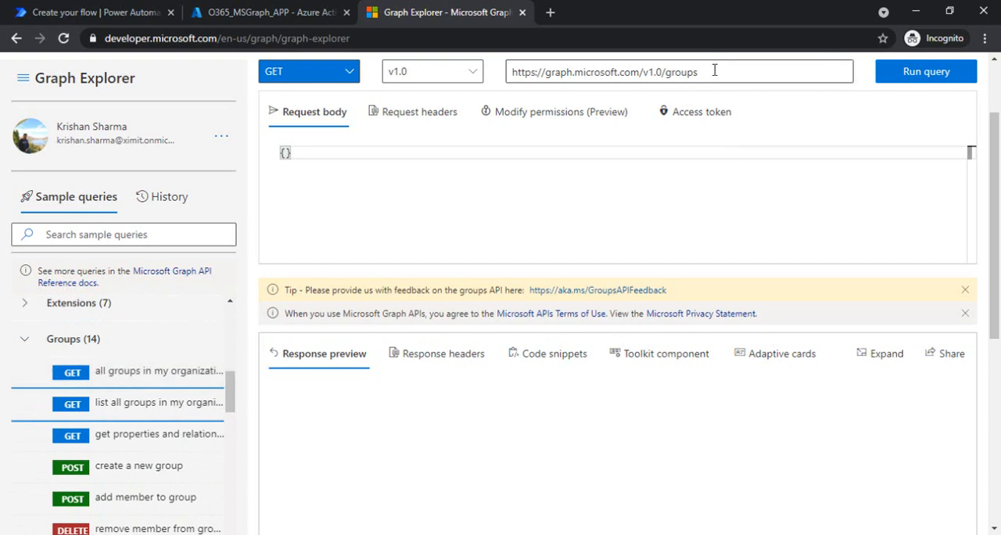
left_click(930, 76)
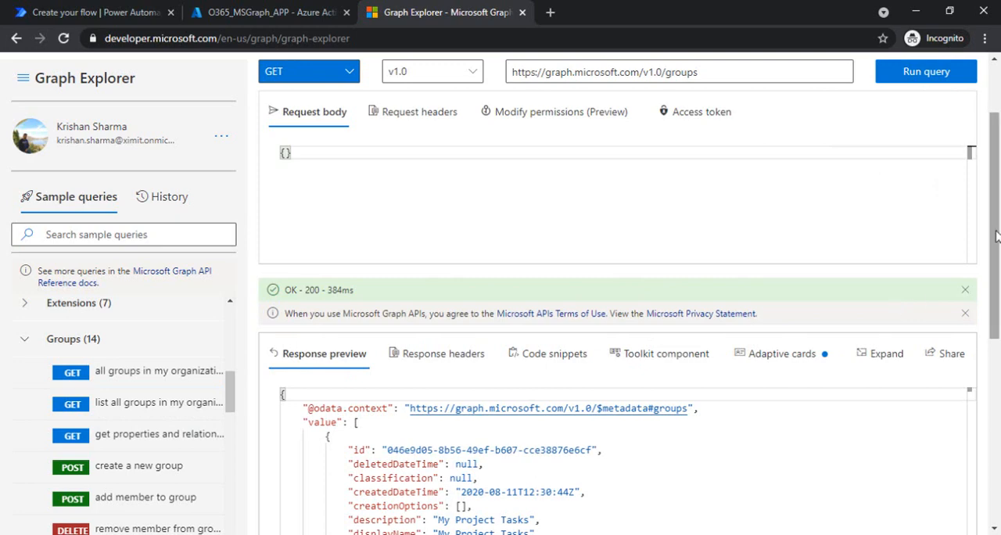
scroll(782, 328, "down", 2)
left_click(691, 341)
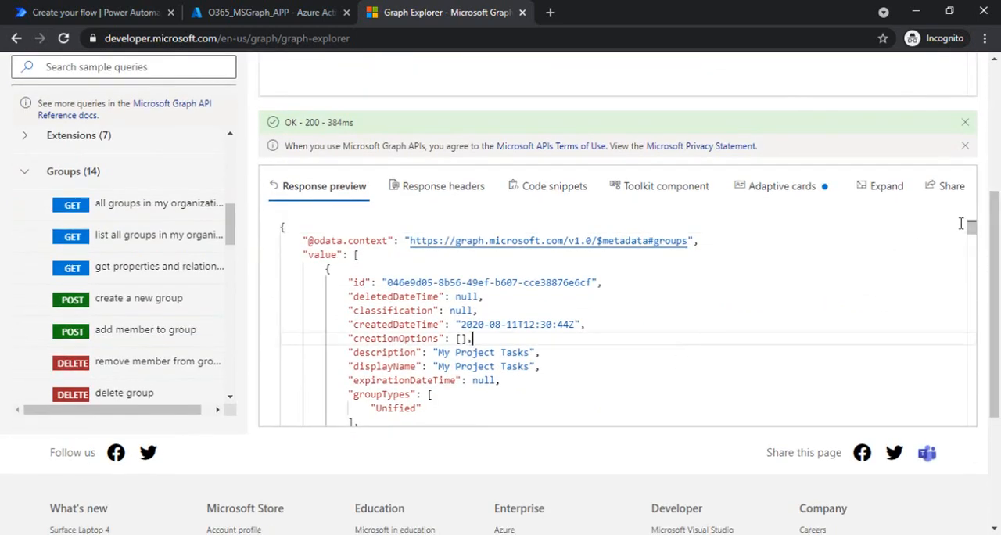
scroll(968, 235, "down", 10)
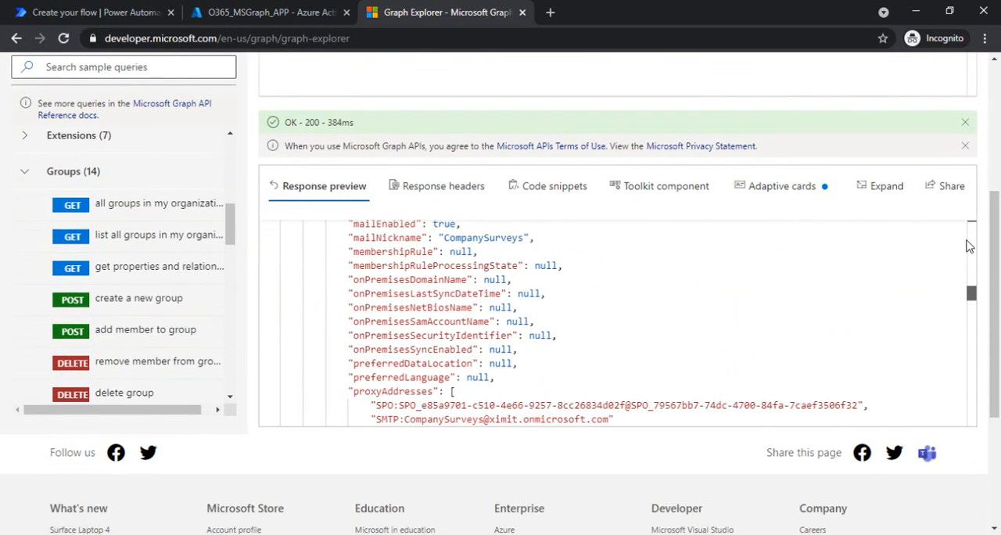
scroll(968, 247, "up", 10)
scroll(995, 196, "up", 3)
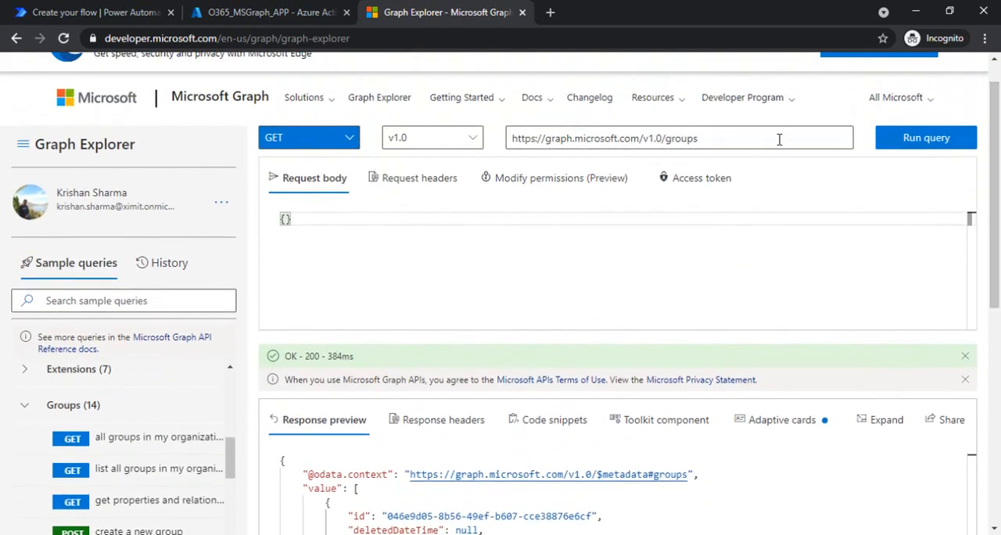
Extend the groups request URL with a $filter query option, starting a startswith condition on displayName.
left_click(721, 138)
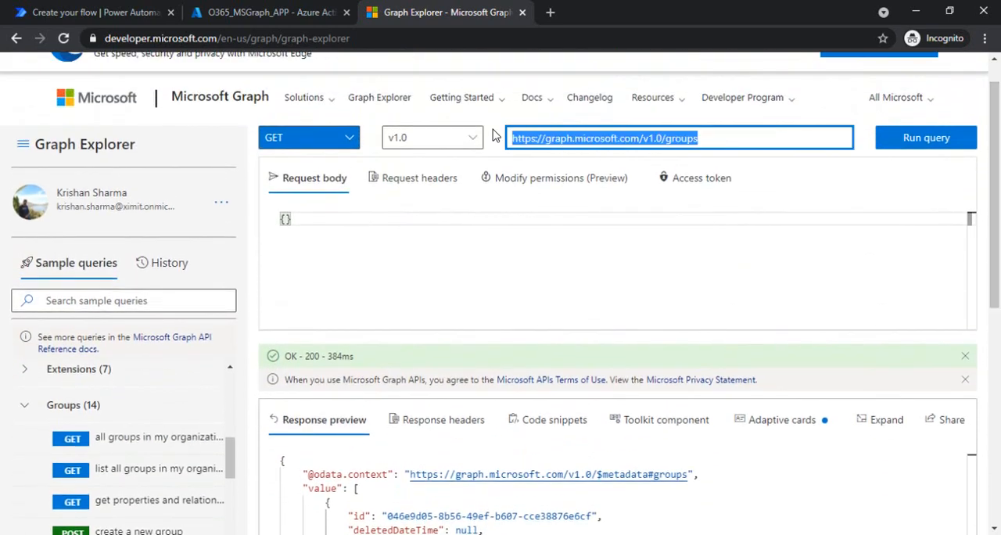
left_click(715, 136)
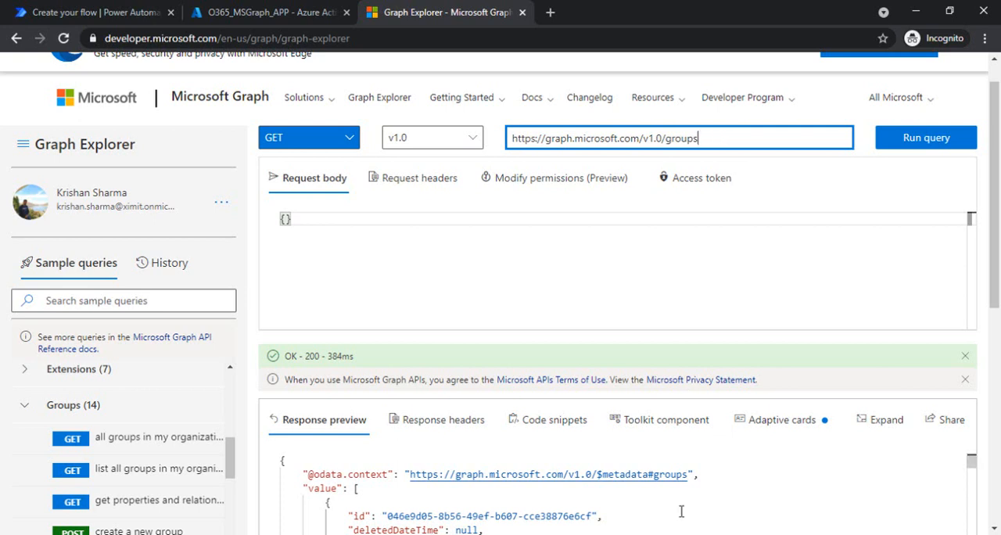
type("?$")
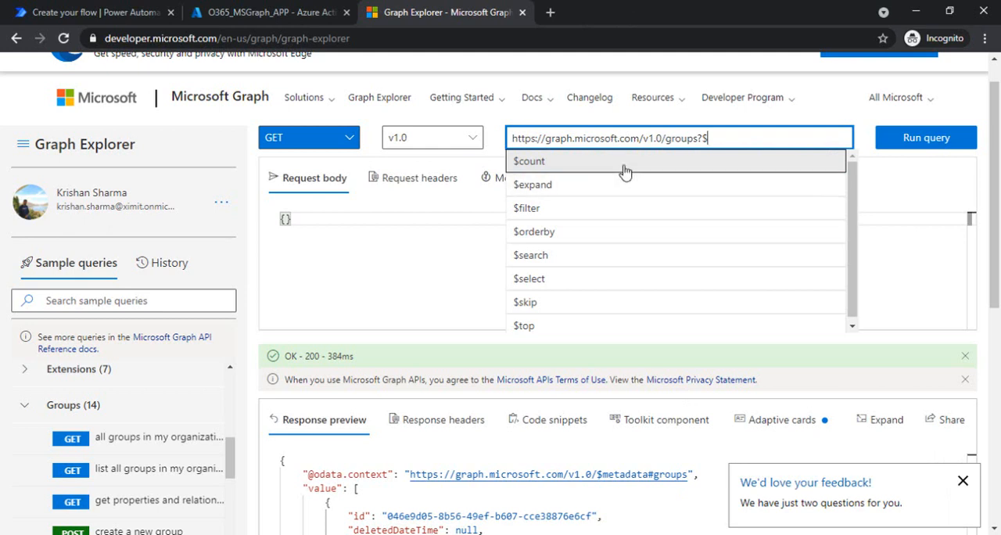
left_click(592, 209)
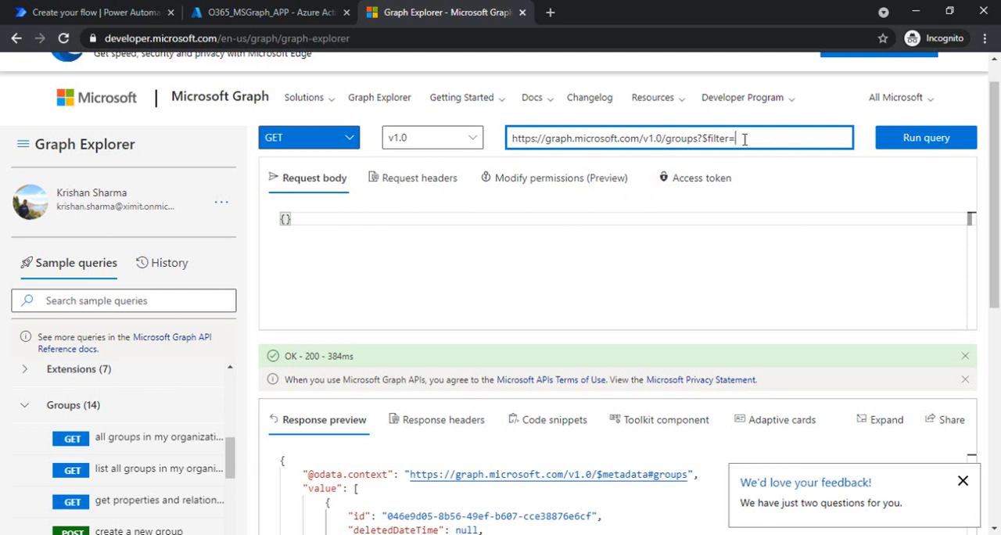
type("startswith(displa")
type("yNa")
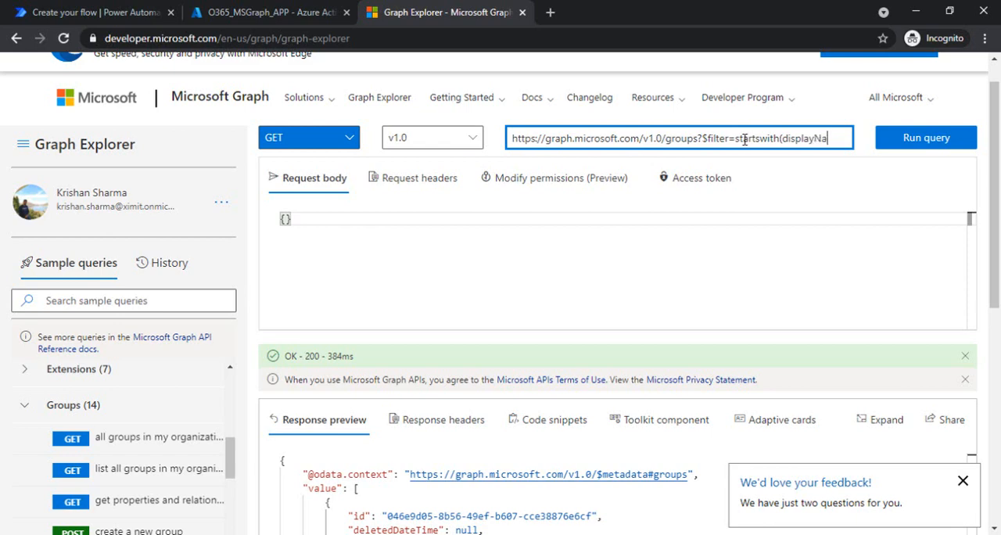
type("me, '")
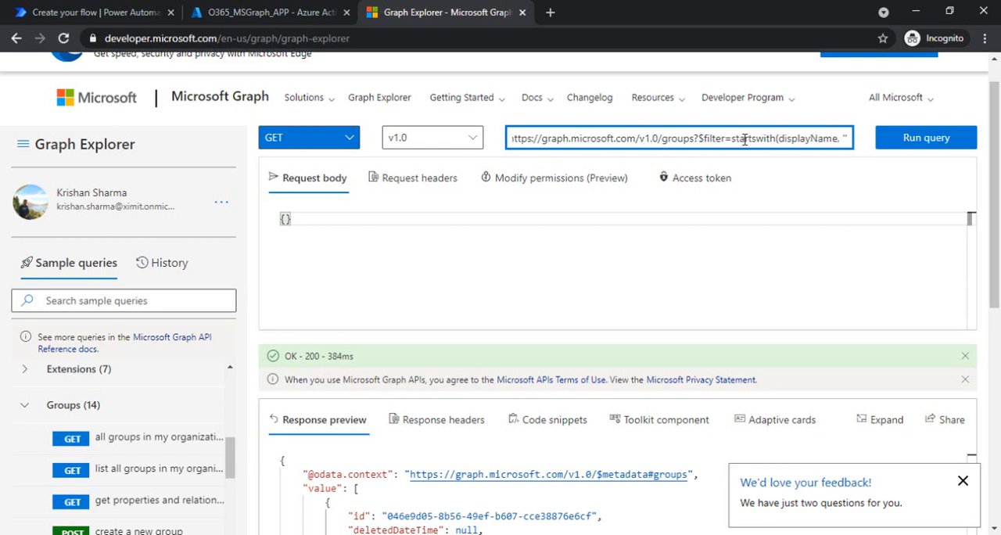
Complete the startswith filter with the displayName 'My Project Tasks' copied from the response, and run the query.
left_click_drag(999, 227, 999, 333)
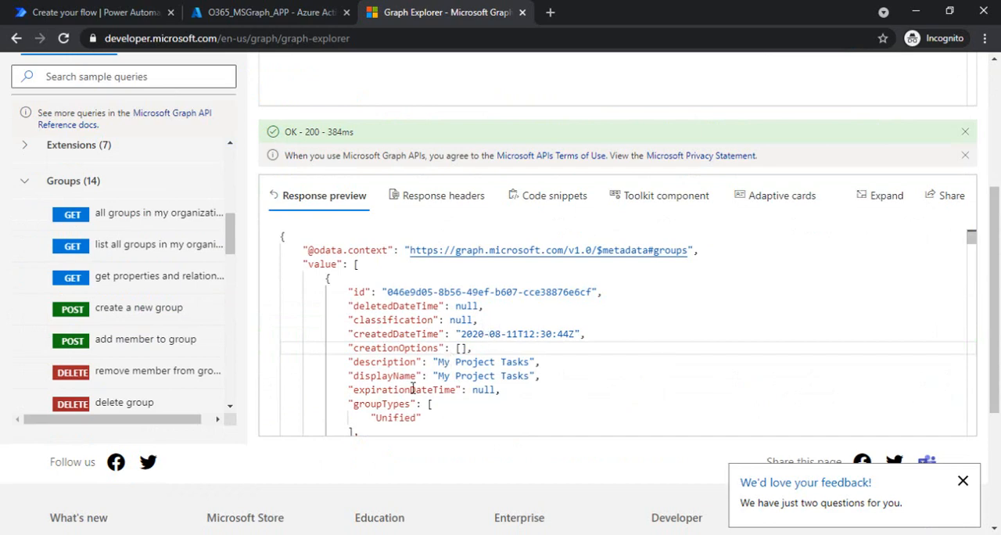
left_click_drag(438, 376, 530, 376)
key("ctrl+c")
left_click_drag(994, 313, 995, 205)
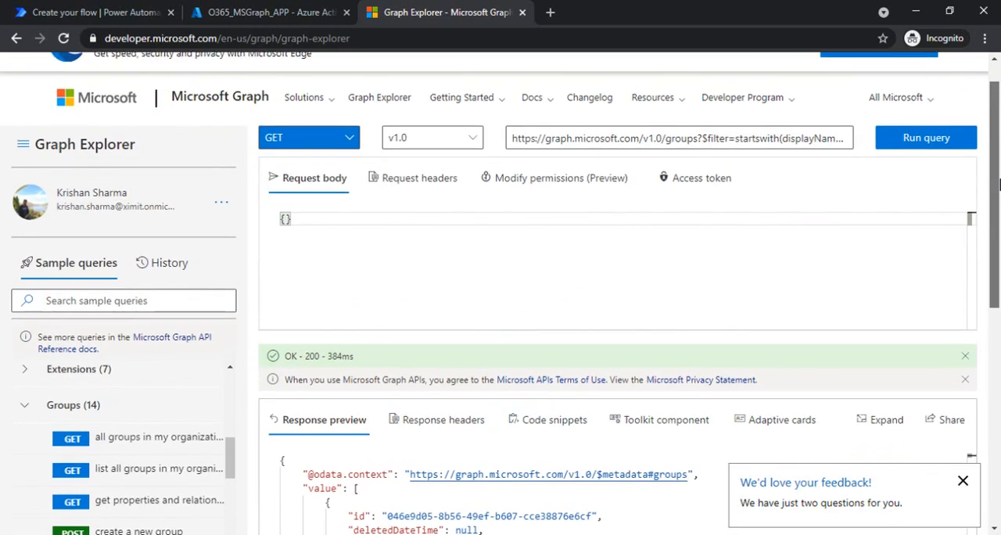
left_click(821, 142)
type("''")
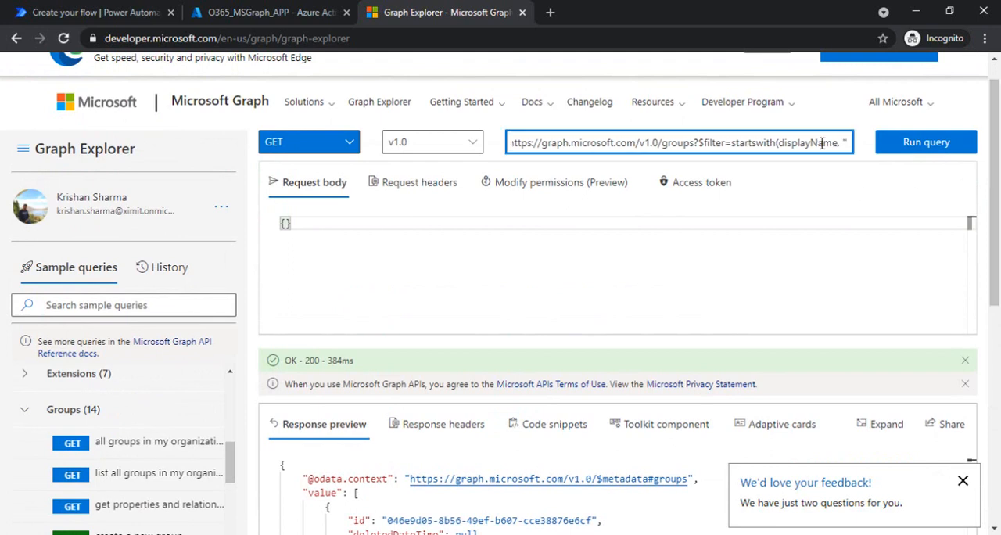
key("ctrl+v")
key("Right")
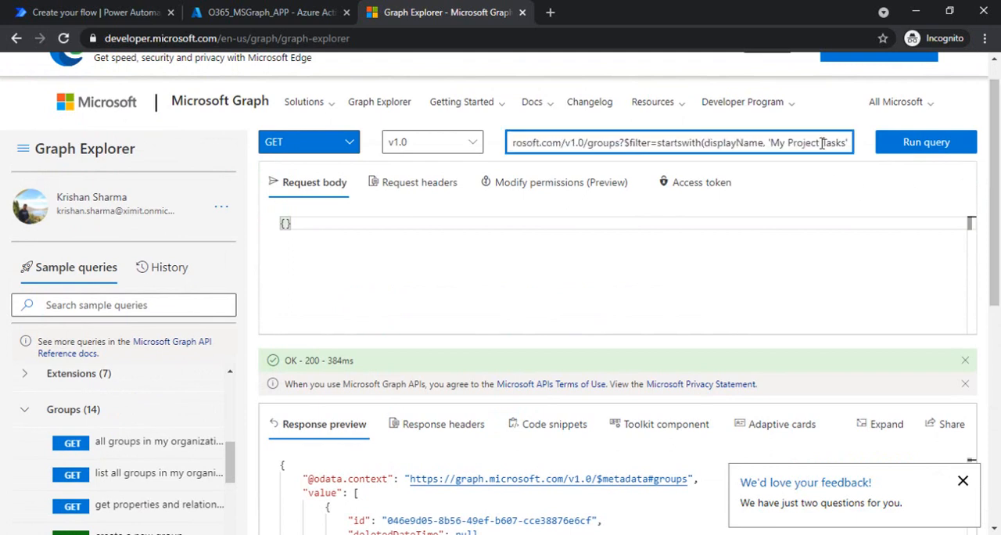
left_click(929, 151)
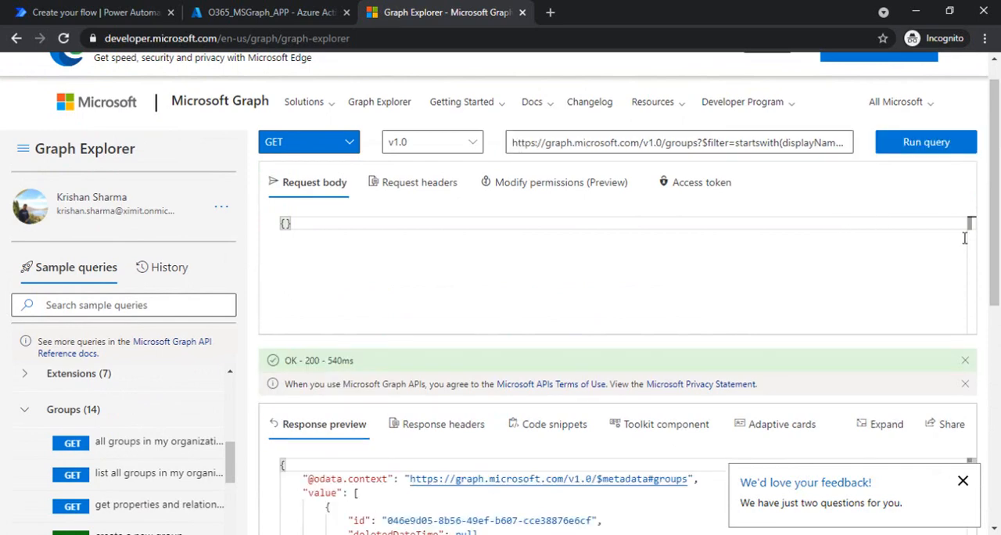
Examine the id, description and displayName of the group in the filtered query's response preview.
left_click_drag(996, 220, 999, 328)
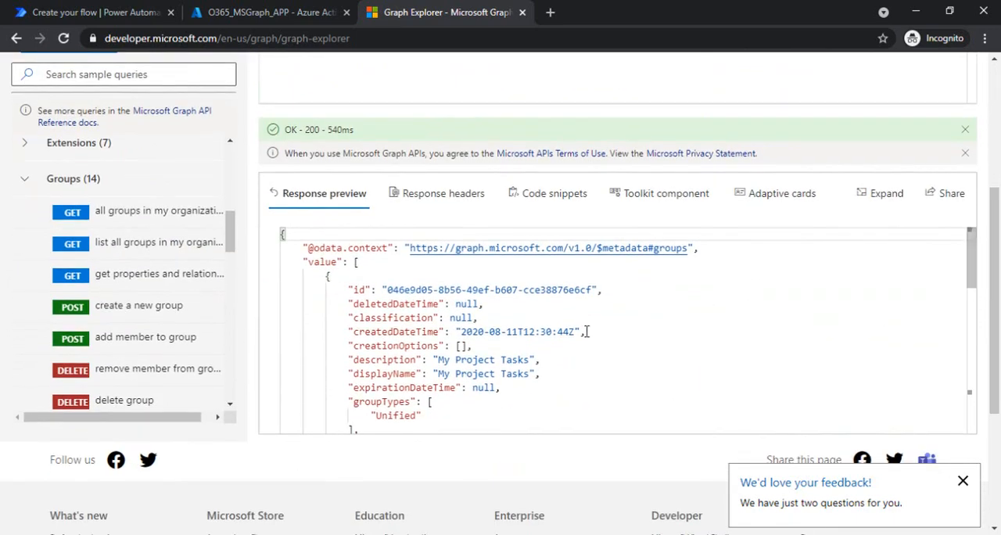
left_click_drag(349, 361, 587, 375)
left_click(541, 368)
left_click(555, 374)
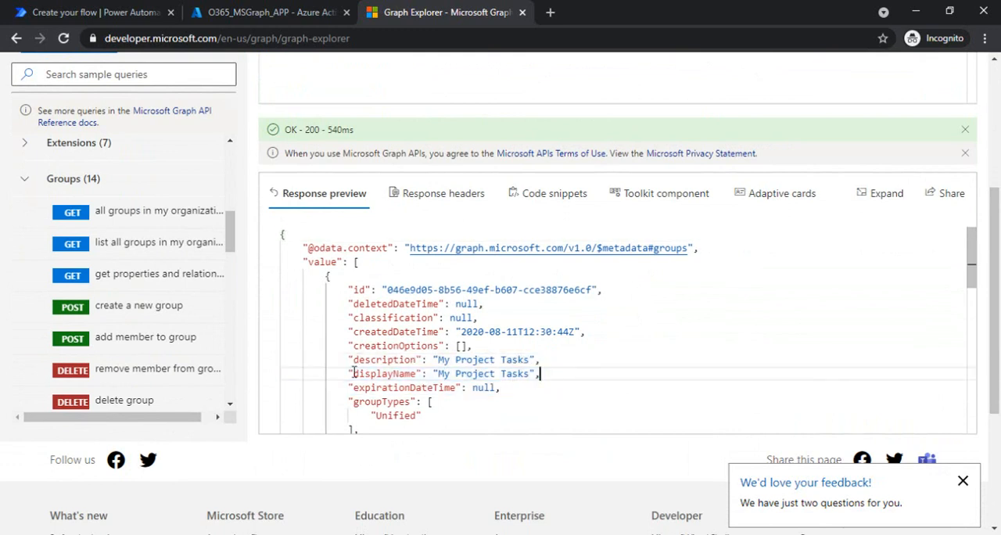
left_click_drag(349, 361, 530, 373)
left_click(571, 346)
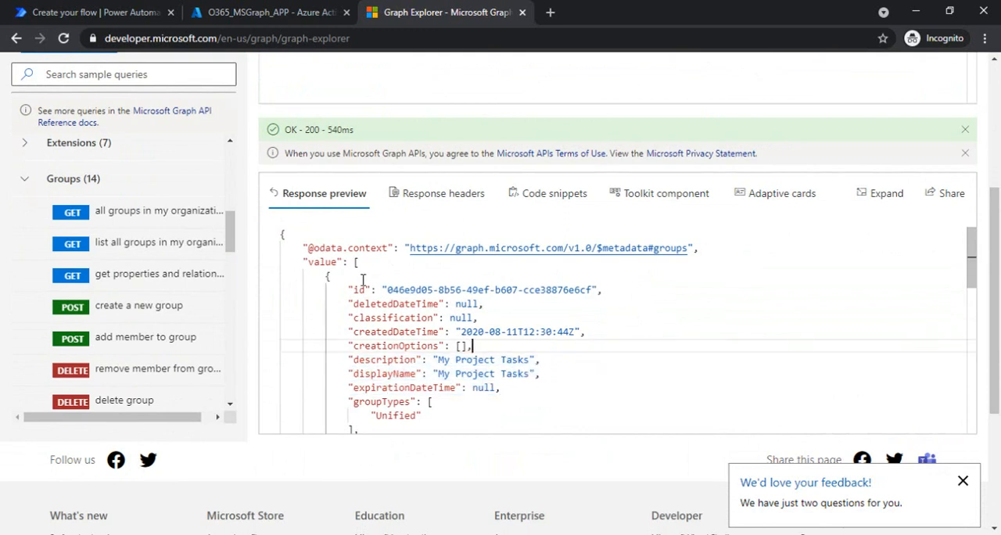
left_click_drag(349, 290, 618, 300)
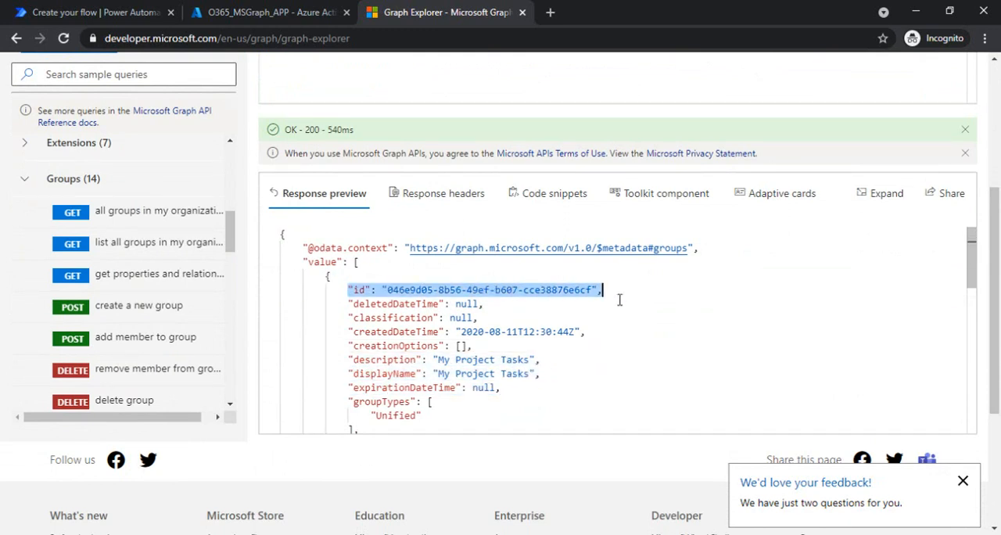
left_click(635, 294)
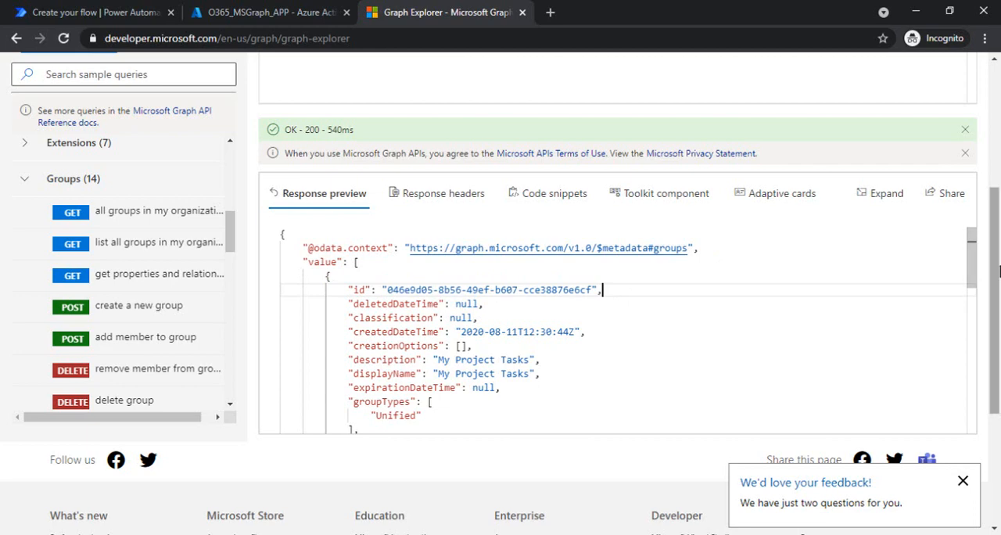
Copy the full filtered groups query URL from Graph Explorer into the HTTP action's URI in the Power Automate flow.
left_click_drag(999, 274, 999, 180)
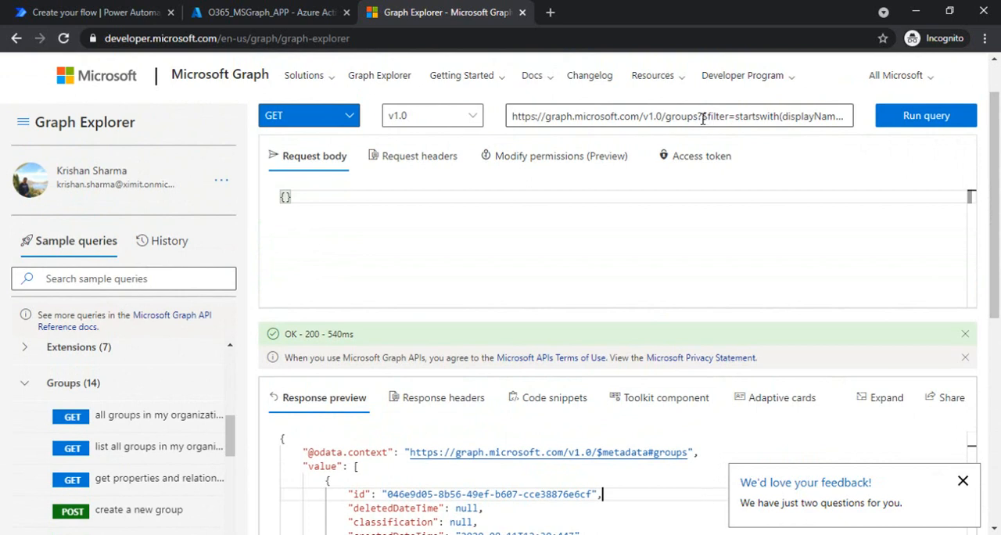
left_click(782, 116)
key("End")
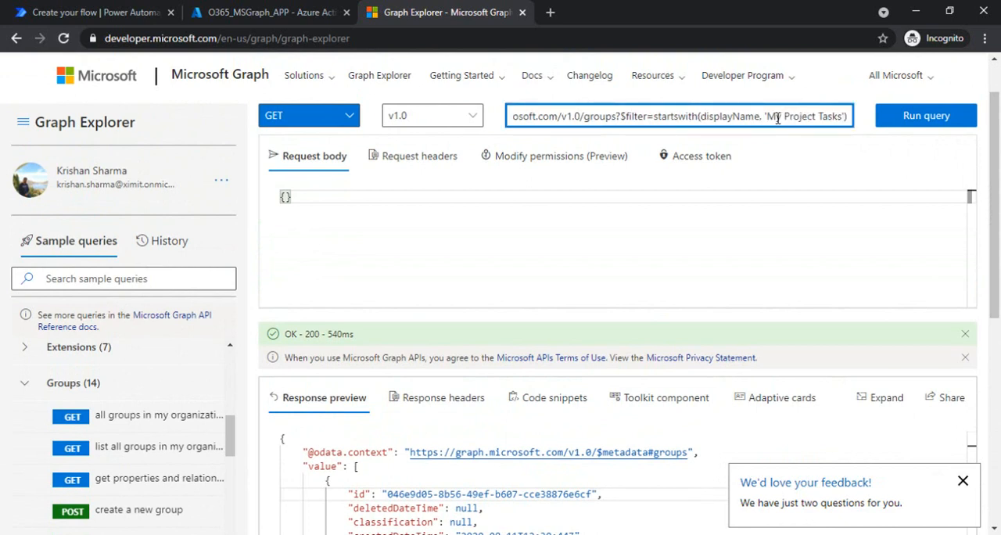
key("ctrl+a")
key("ctrl+c")
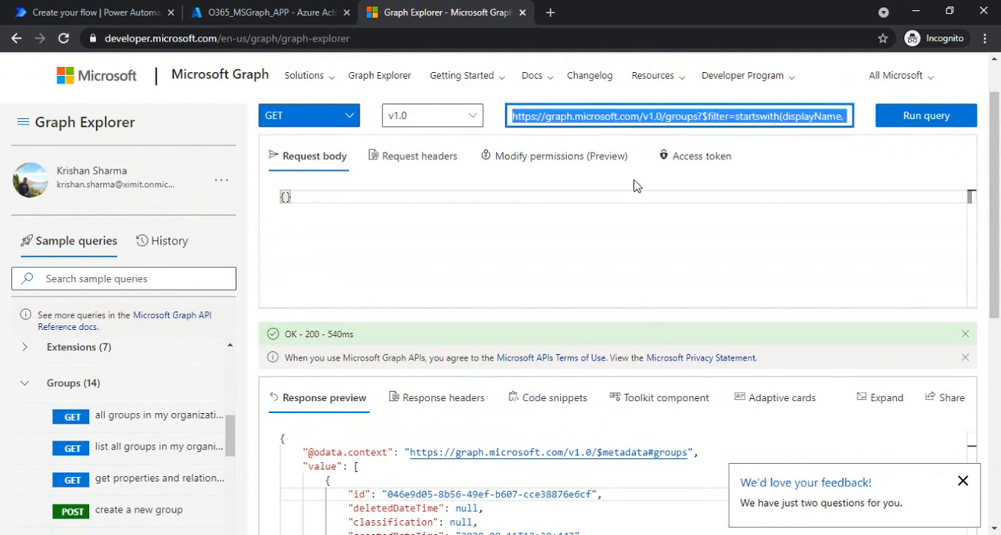
left_click(118, 12)
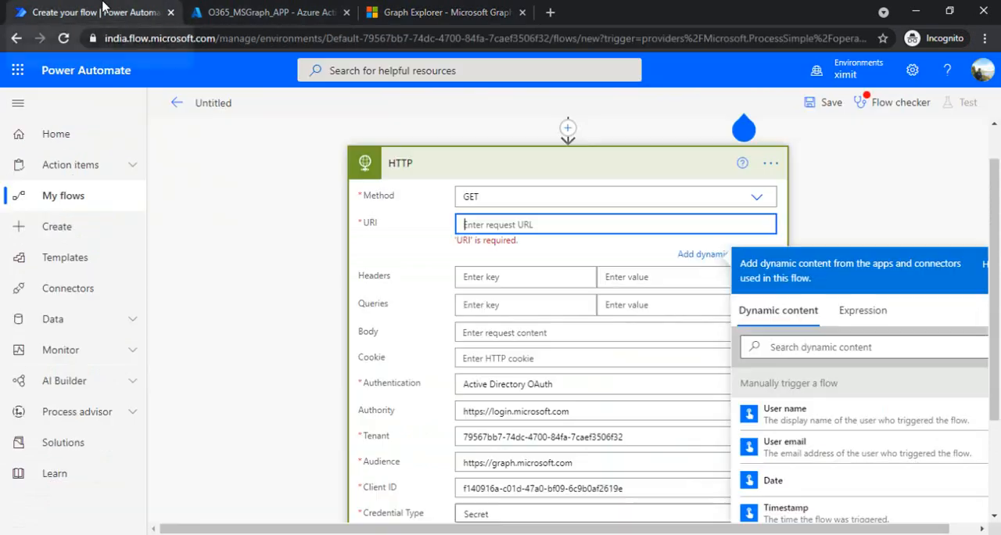
left_click(463, 222)
key("ctrl+v")
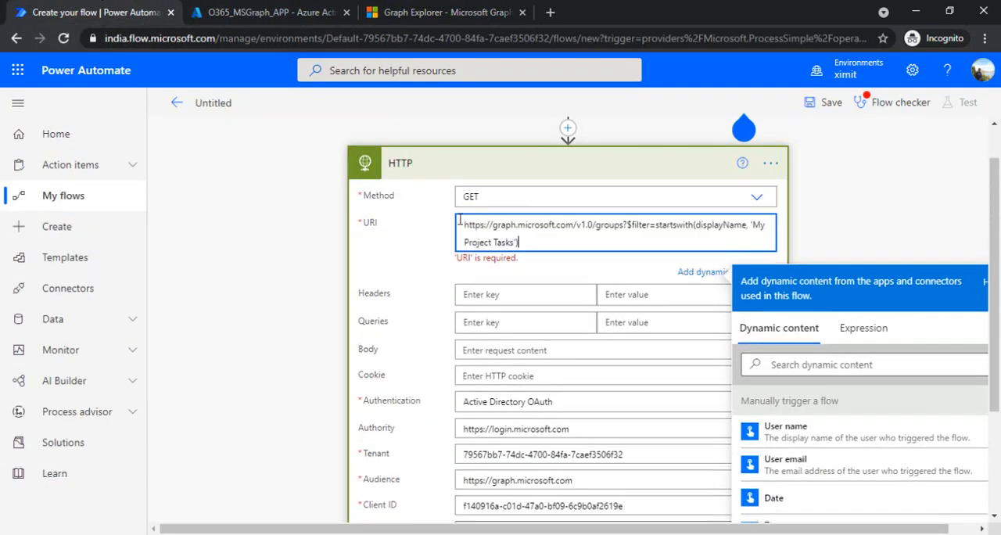
left_click(420, 235)
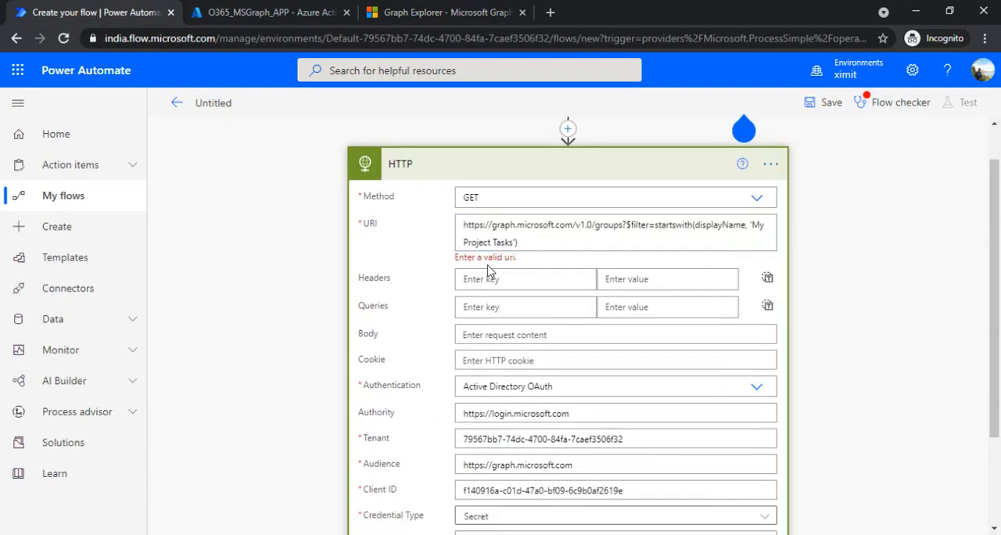
Try to save the flow with the pasted URI, check the Flow checker's errors and close it.
left_click(753, 225)
left_click(864, 224)
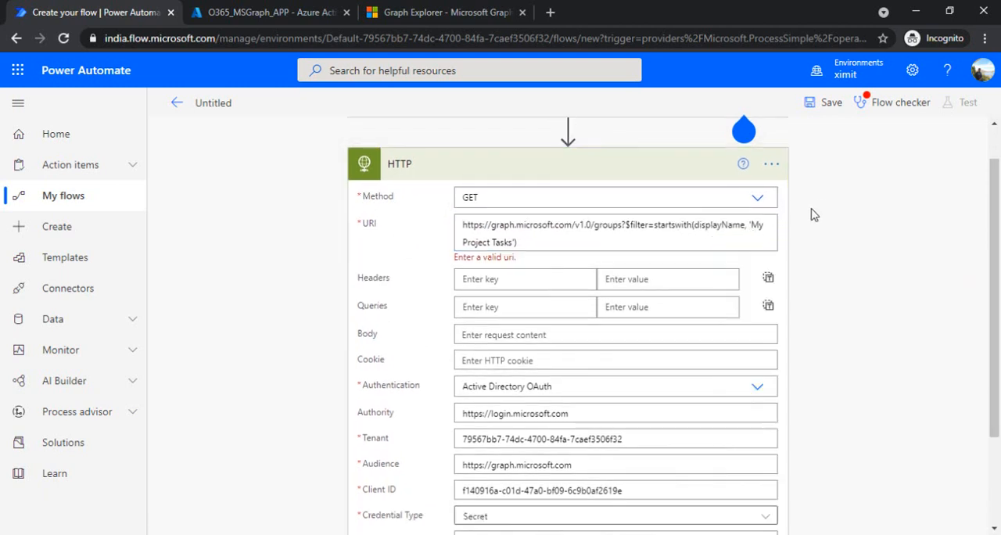
left_click(828, 115)
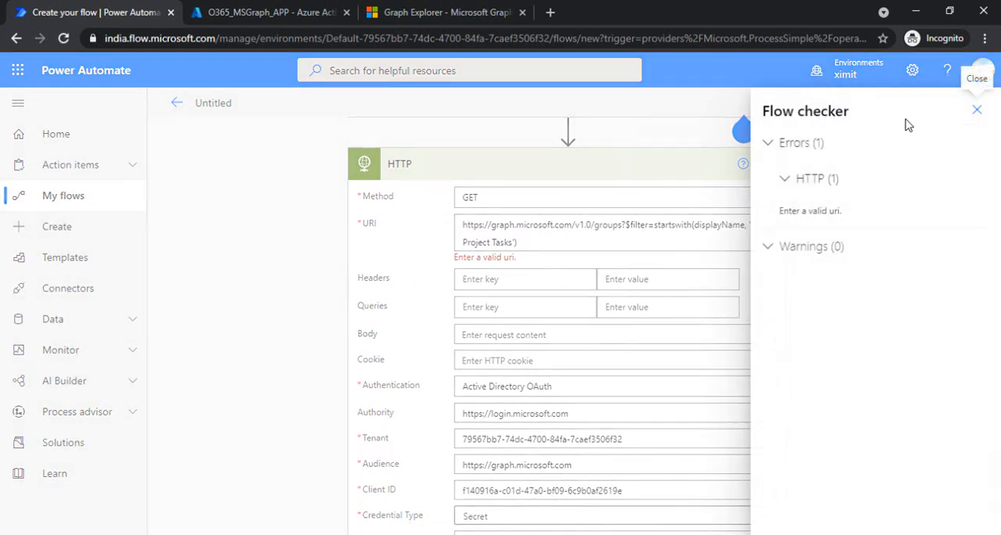
left_click(977, 110)
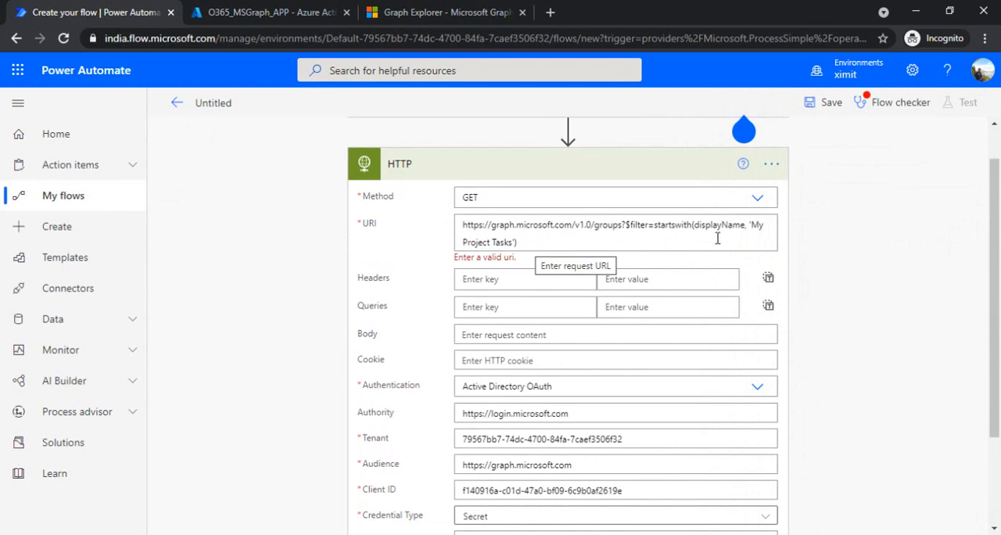
Enclose My Project Tasks in double quotes instead of single quotes in the URI and try to save the flow again.
left_click(751, 226)
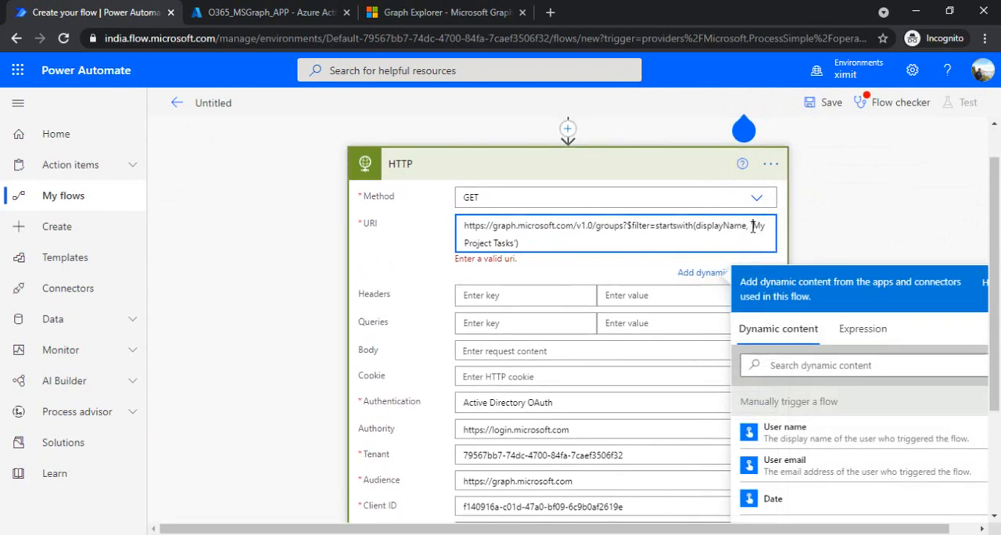
type("'")
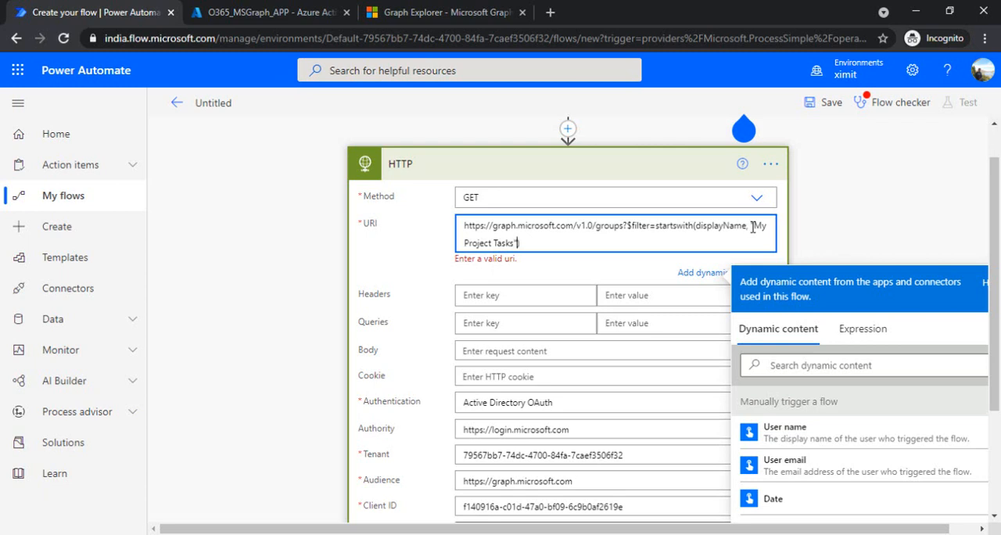
left_click(844, 217)
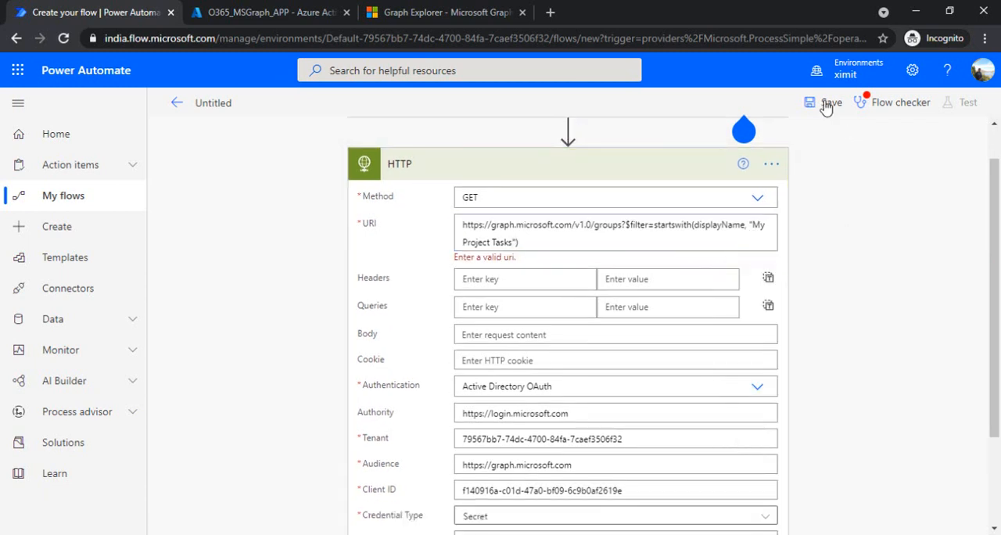
left_click(826, 107)
left_click(970, 114)
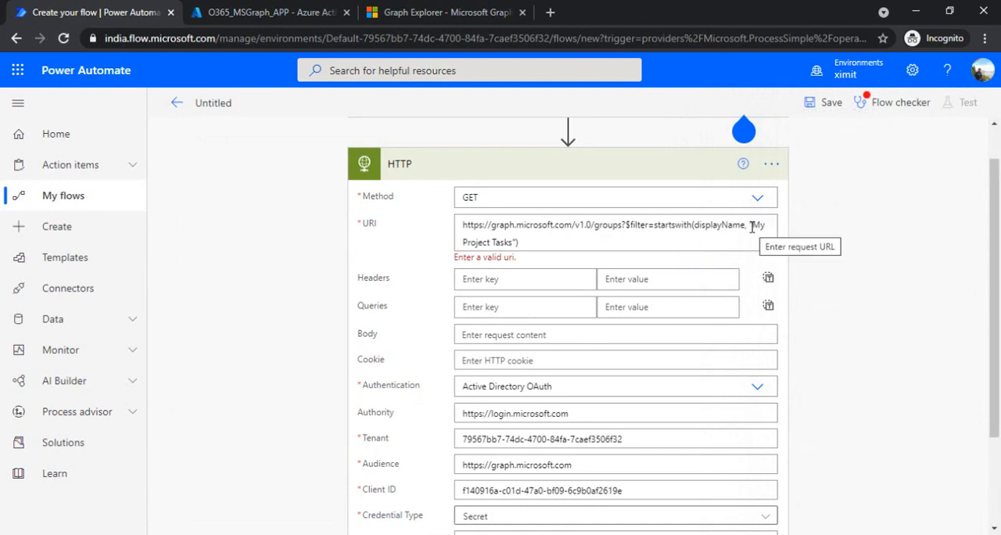
Delete the quoted group name from the startswith filter in the HTTP action's URI and dismiss the Help tip.
left_click_drag(753, 226, 516, 244)
key("BackSpace")
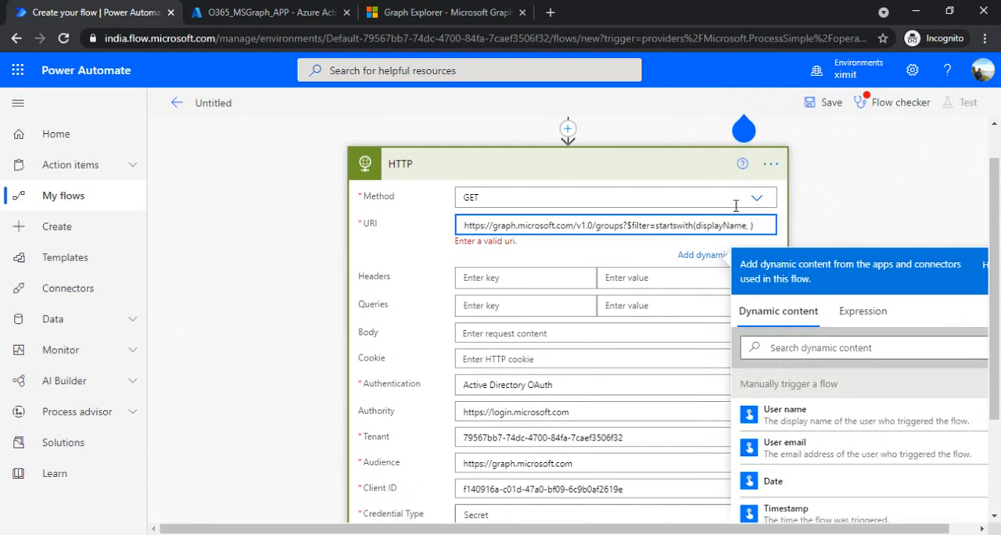
scroll(688, 191, "up", 1)
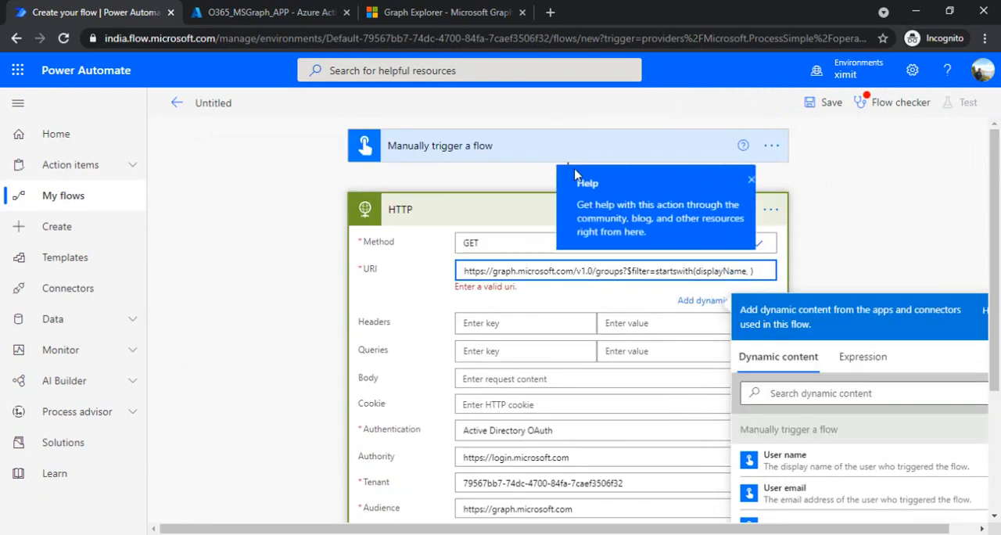
left_click(749, 181)
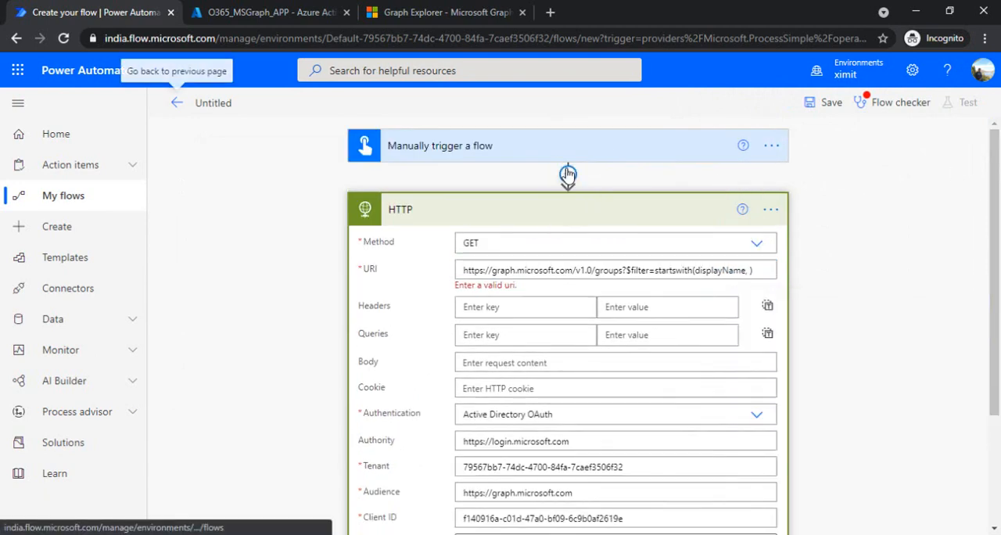
Insert a Data Operation Compose action between the manual trigger and the HTTP action.
left_click(568, 174)
left_click(587, 192)
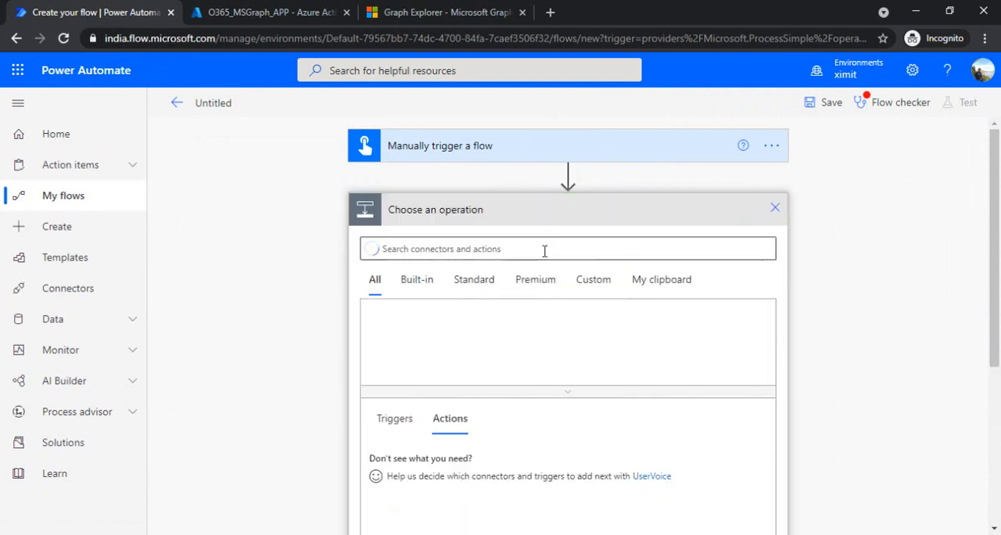
type("compl")
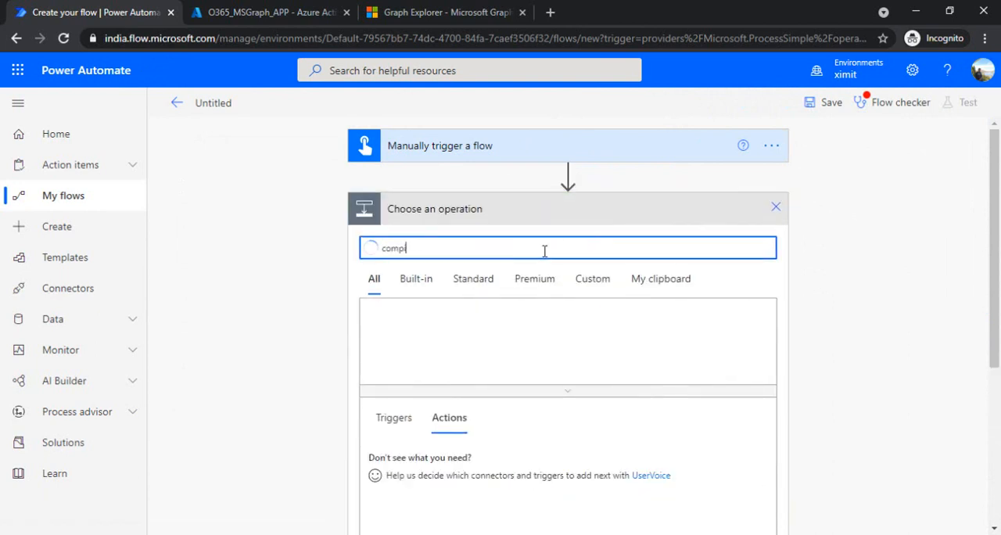
type("ose")
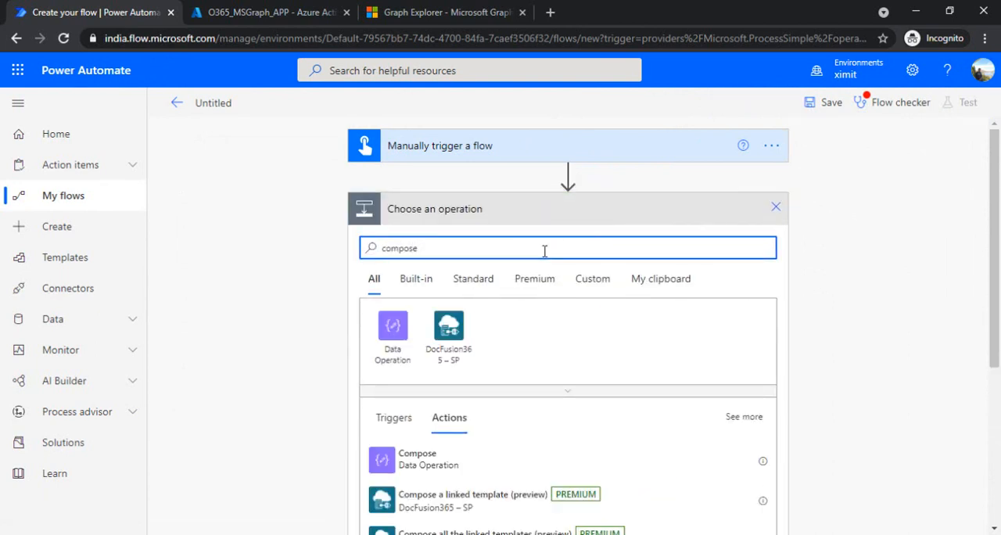
left_click(447, 458)
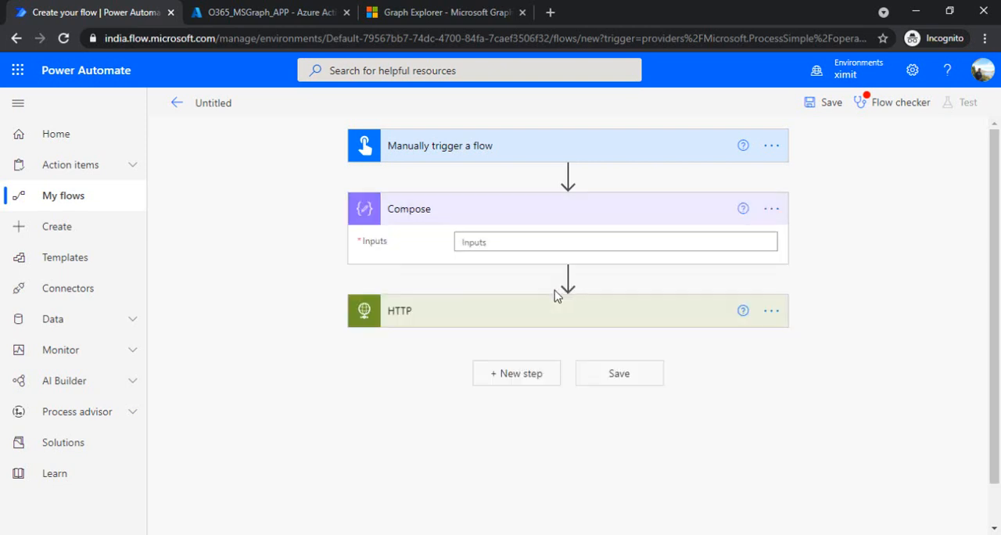
left_click(562, 248)
type("\"https://graph.microsoft.com/v1.0/groups?$filter=startswith(displayName, 'My Project Tasks')")
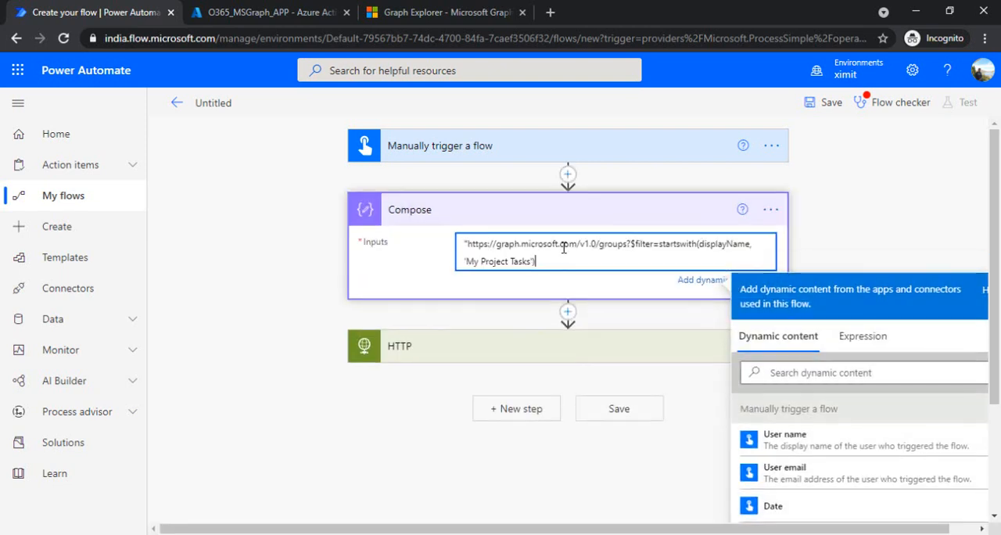
key("ctrl+a")
key("BackSpace")
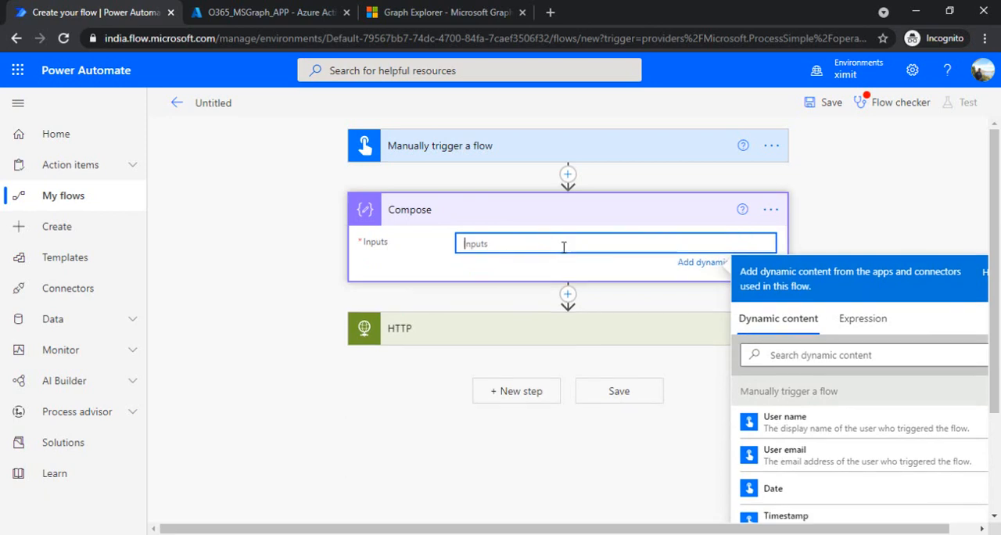
Set the Compose action's Inputs to 'My Project Tasks' in single quotes, copying the group name from the Graph Explorer response.
type("'My")
left_click(441, 12)
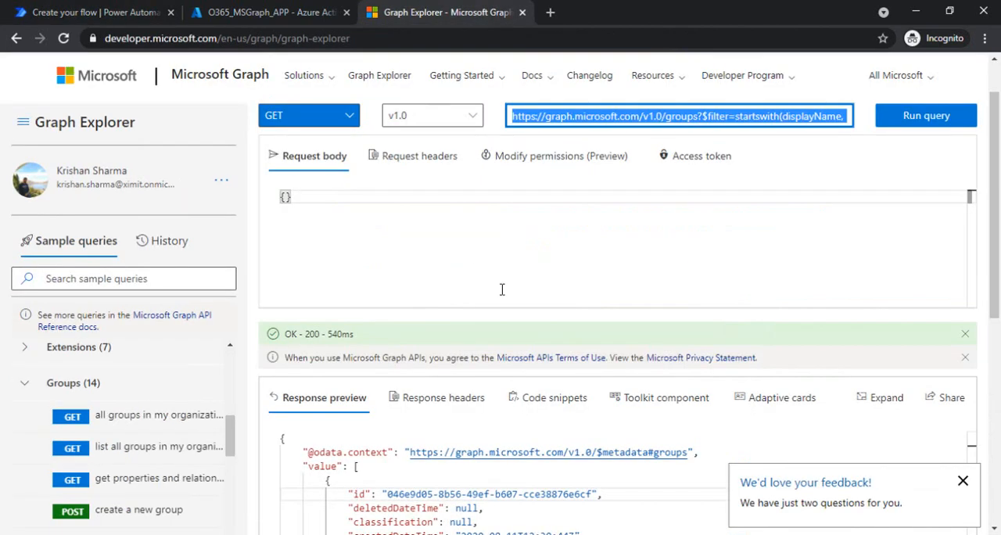
scroll(963, 313, "down", 2)
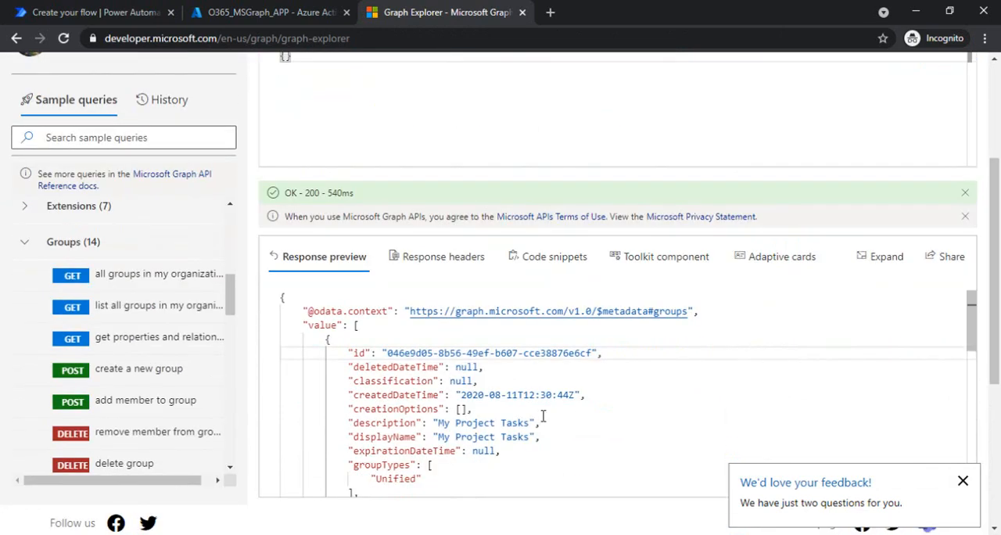
left_click_drag(437, 424, 530, 422)
key("ctrl+c")
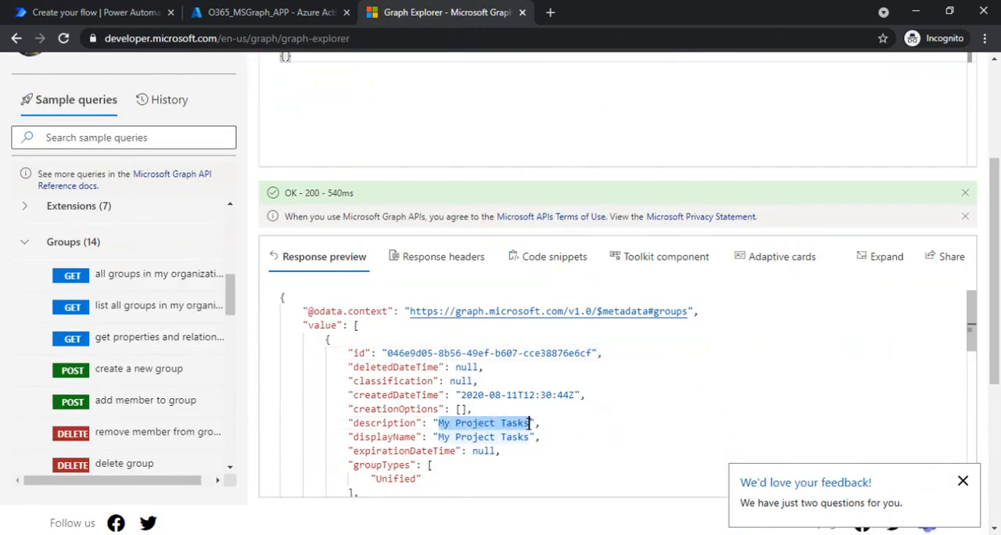
left_click(118, 12)
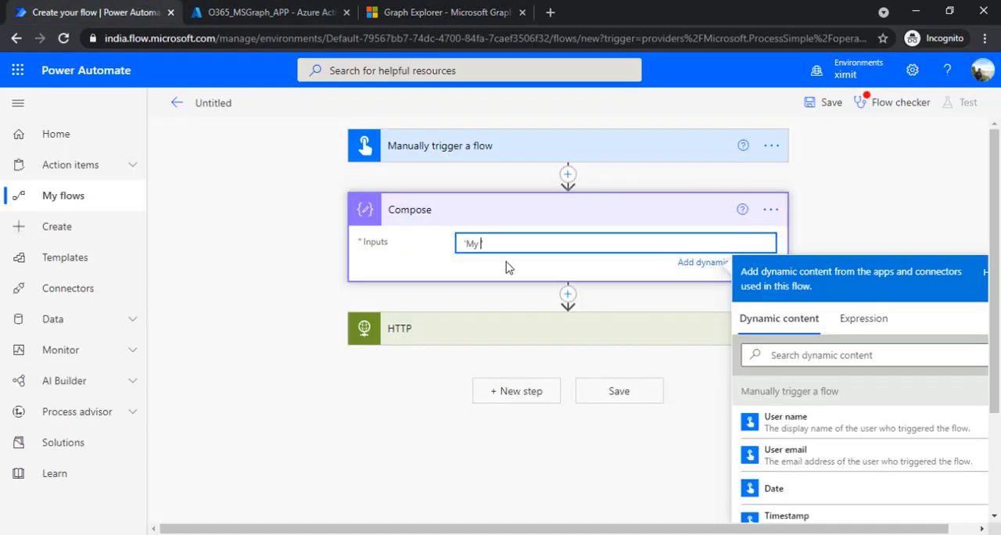
key("BackSpace")
key("BackSpace")
key("BackSpace")
key("ctrl+v")
left_click(849, 224)
Insert the Compose Outputs between single quotes as the startswith value in the HTTP action's URI and save the flow.
left_click(778, 306)
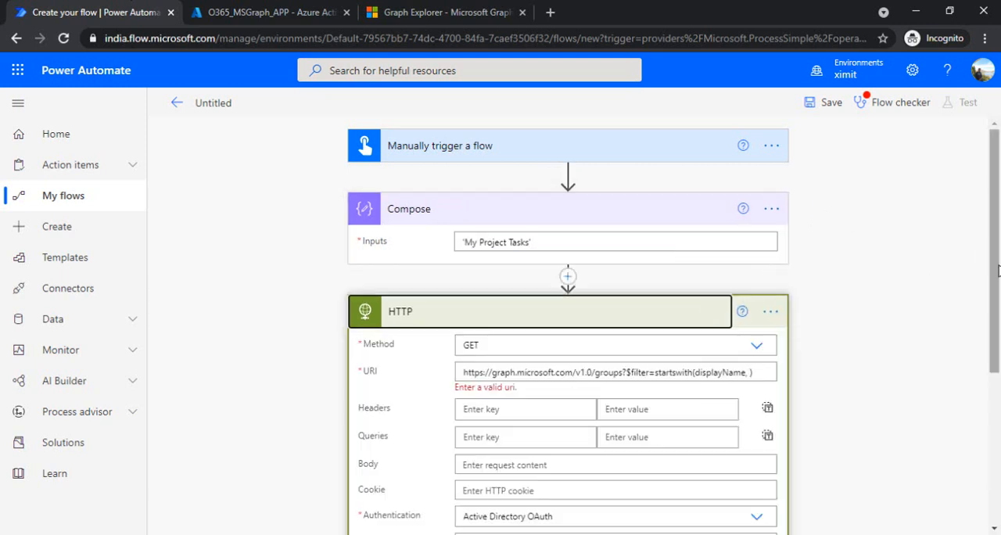
scroll(997, 270, "down", 1)
left_click(749, 297)
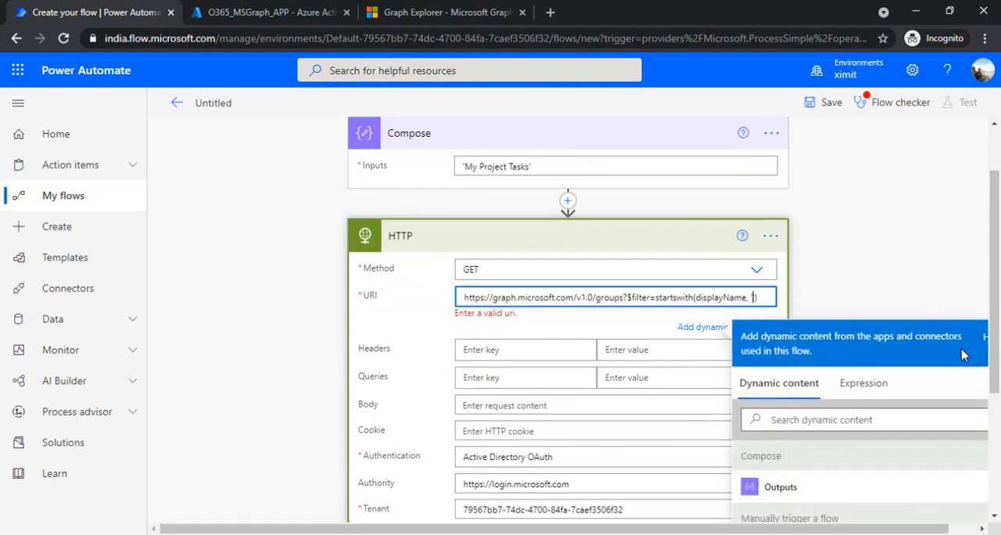
left_click(813, 487)
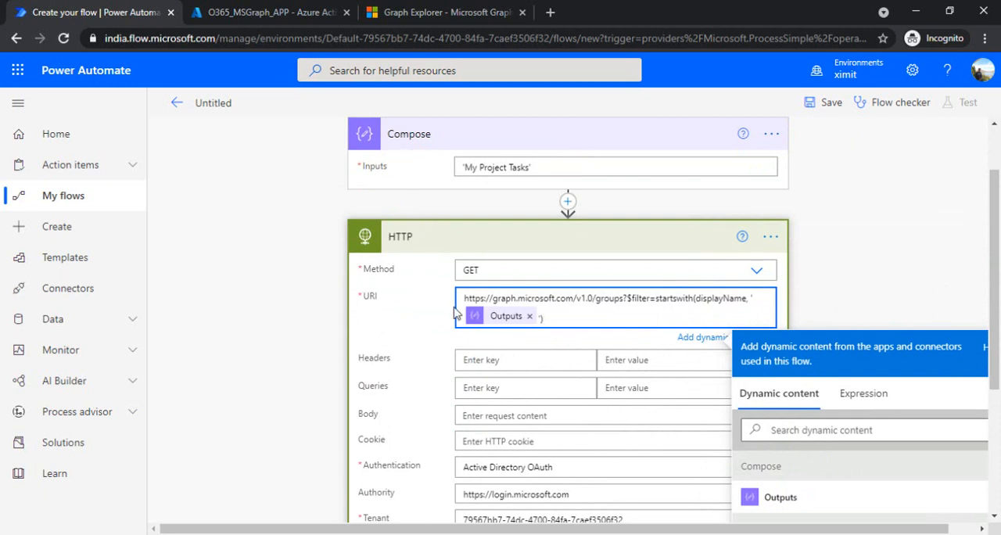
left_click(925, 193)
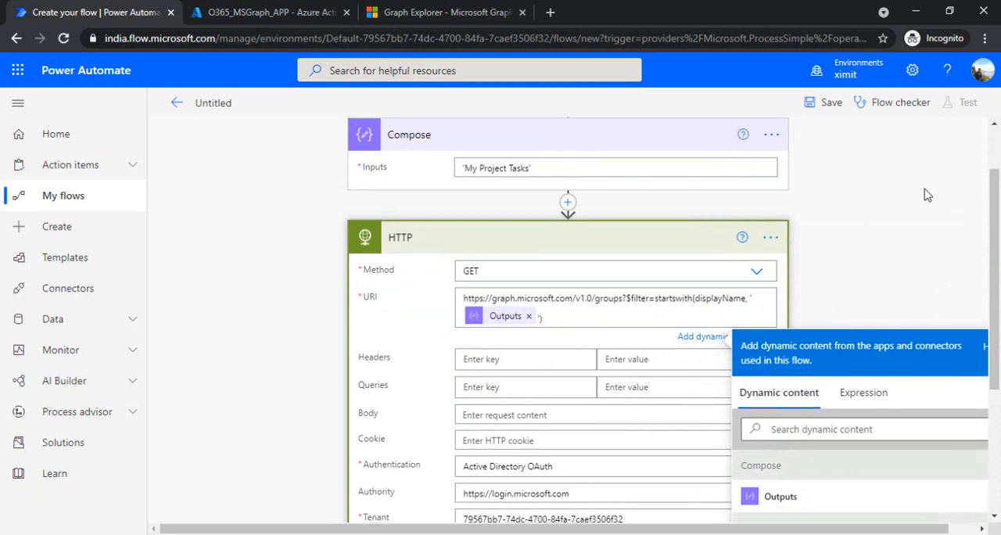
left_click(831, 104)
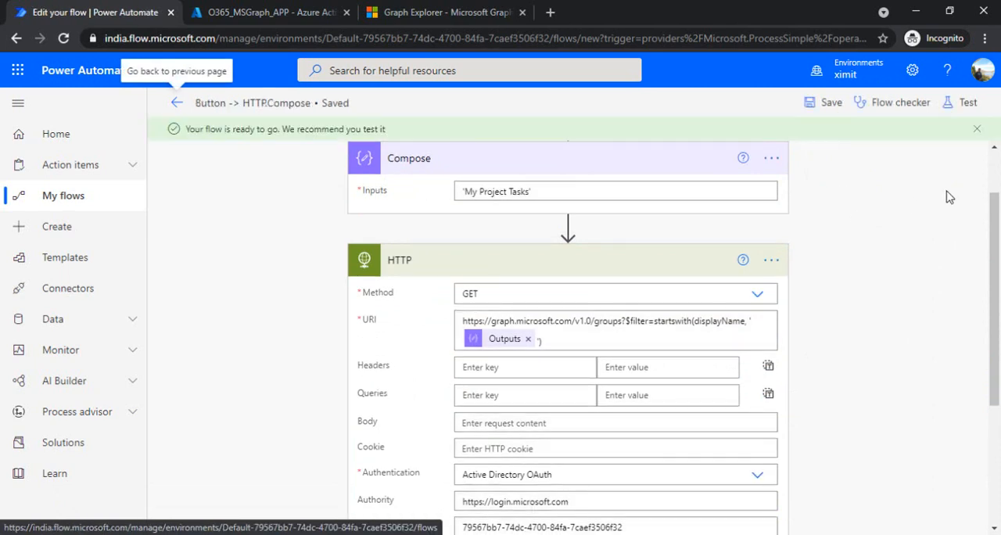
Collapse the HTTP action, review the groups query in Graph Explorer and return to the flow in Power Automate.
left_click_drag(997, 260, 995, 212)
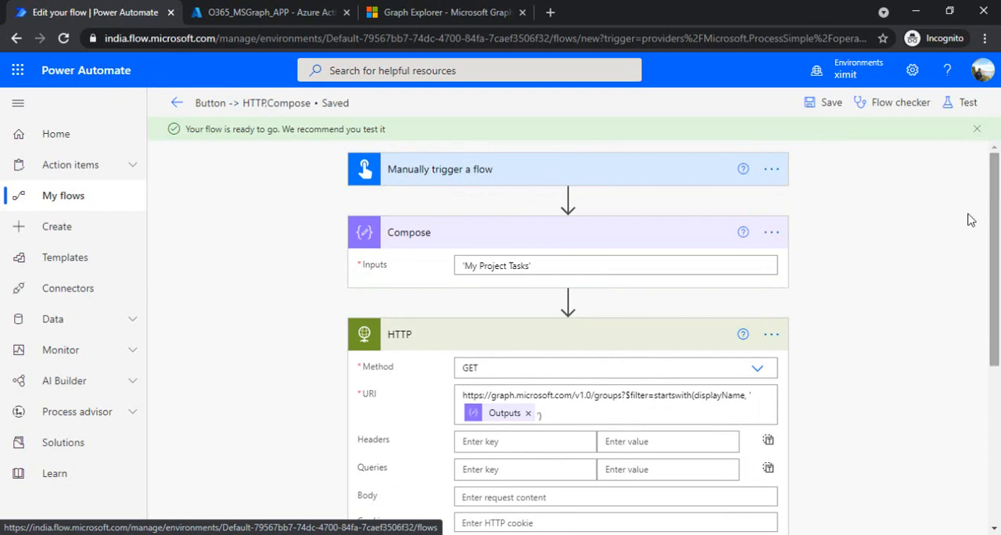
left_click(657, 332)
left_click_drag(997, 225, 940, 275)
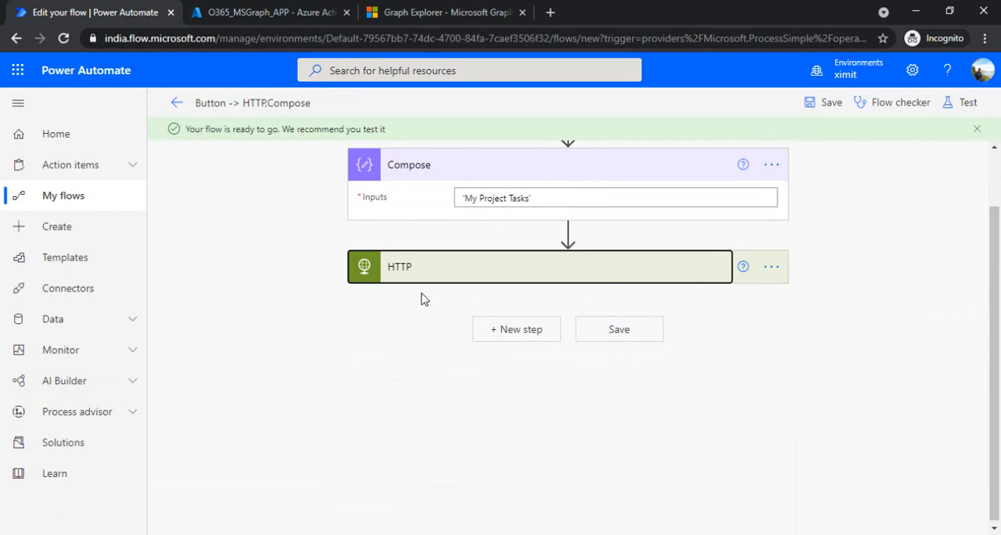
left_click(459, 6)
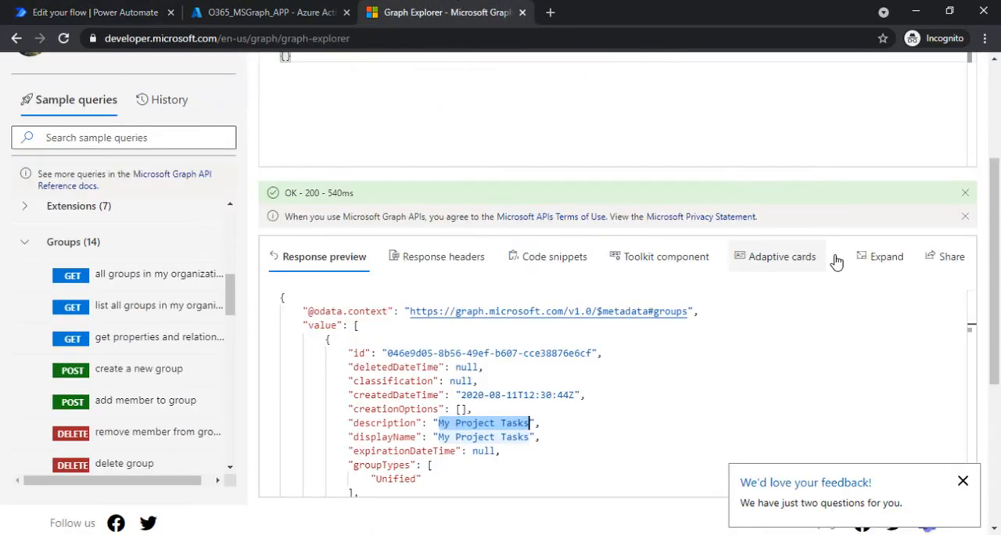
scroll(993, 265, "up", 3)
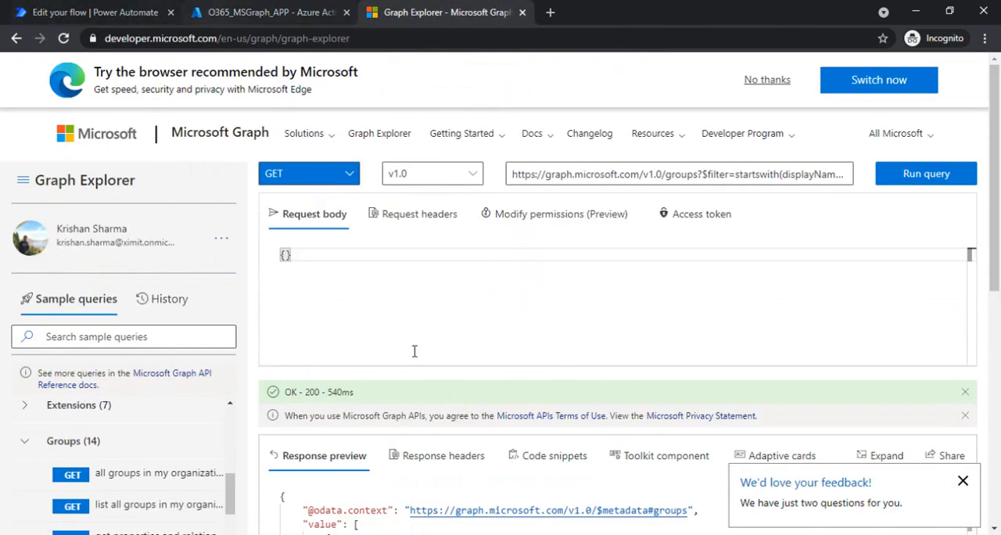
left_click(106, 6)
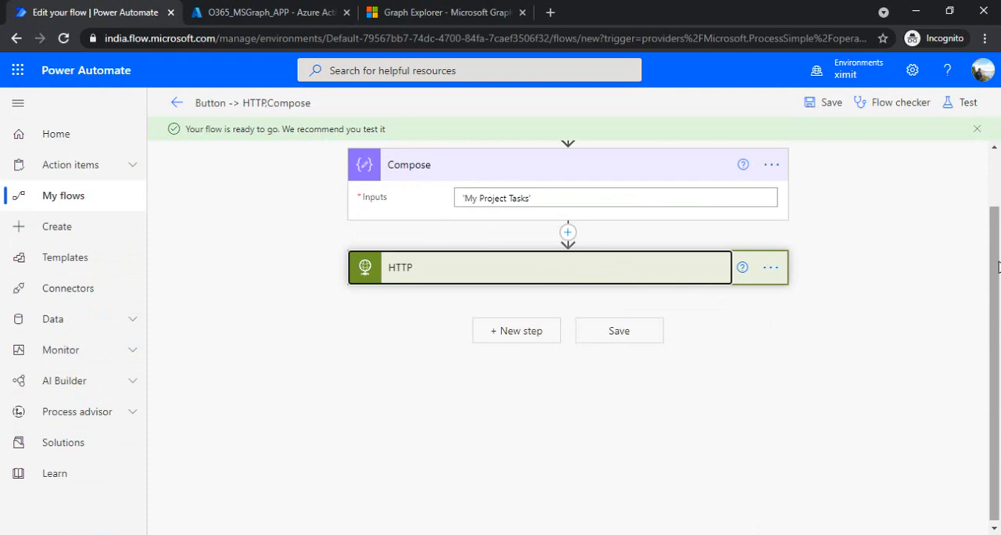
scroll(998, 266, "up", 2)
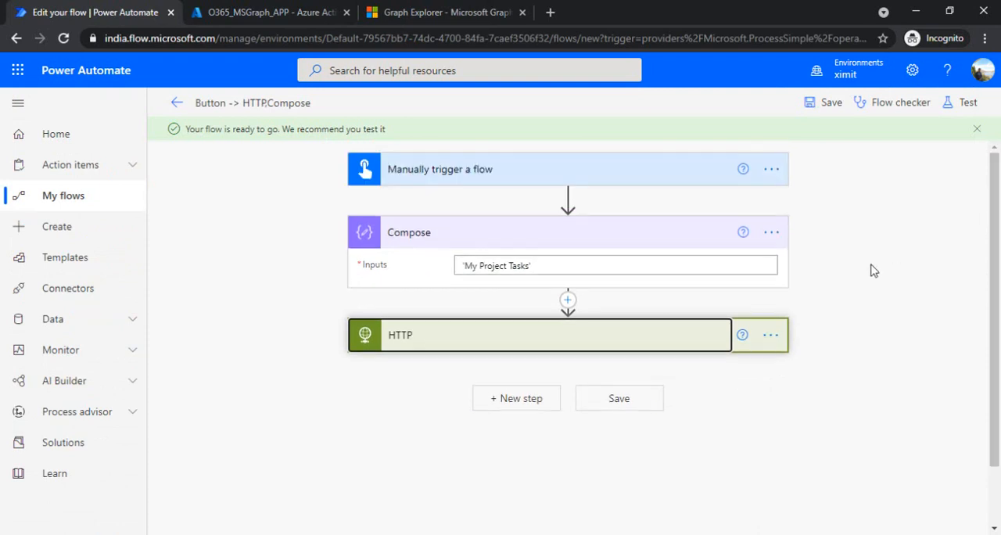
Save the flow and run a manual test of it.
left_click(831, 102)
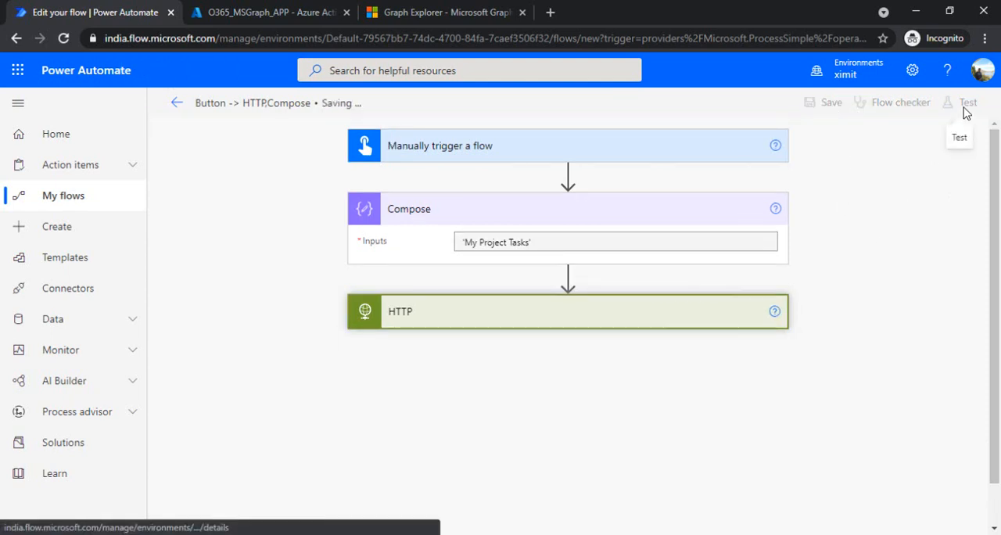
left_click(967, 104)
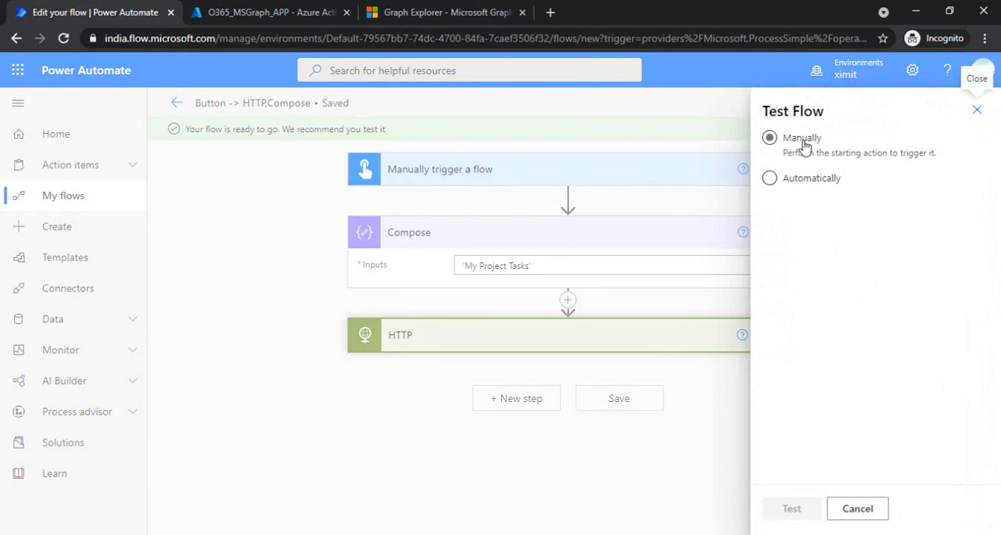
left_click(791, 512)
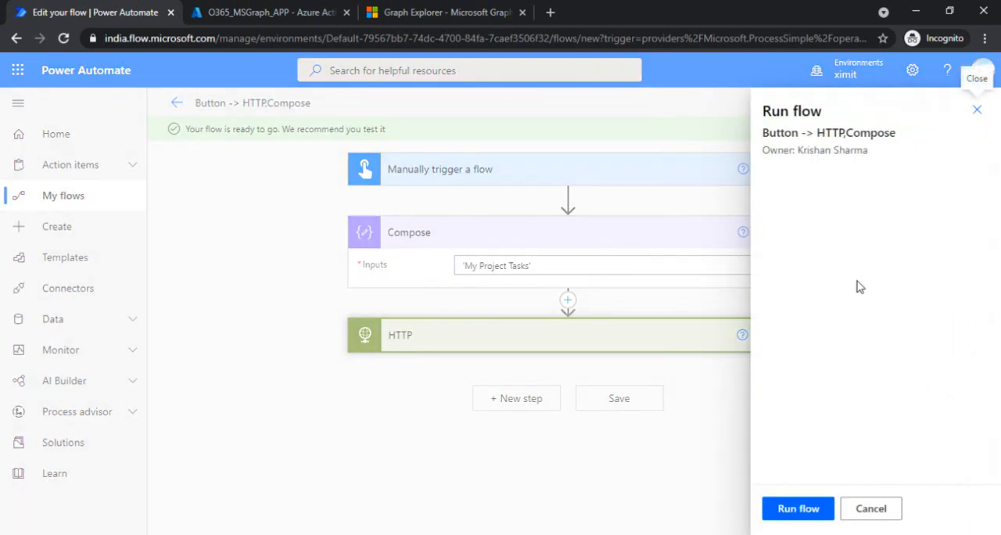
left_click(795, 510)
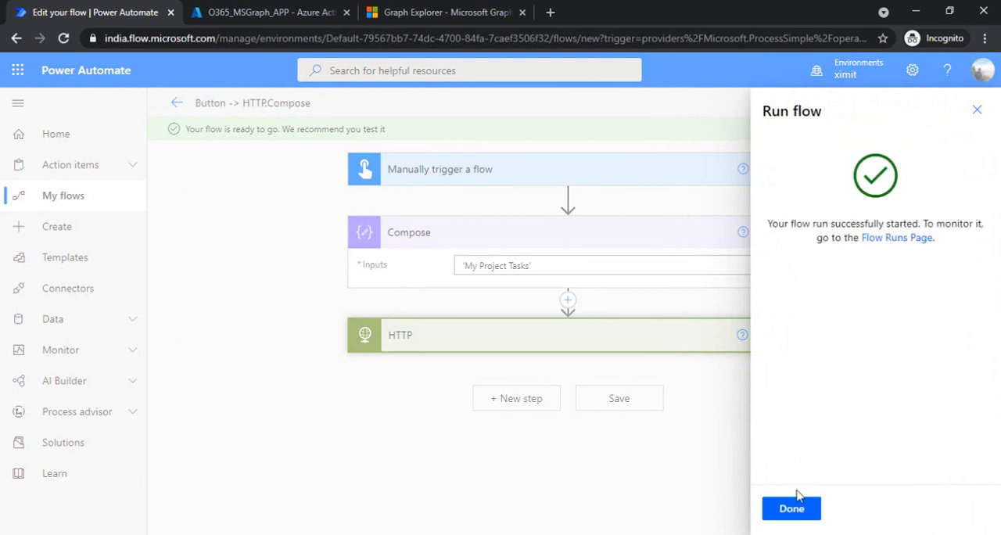
left_click(791, 509)
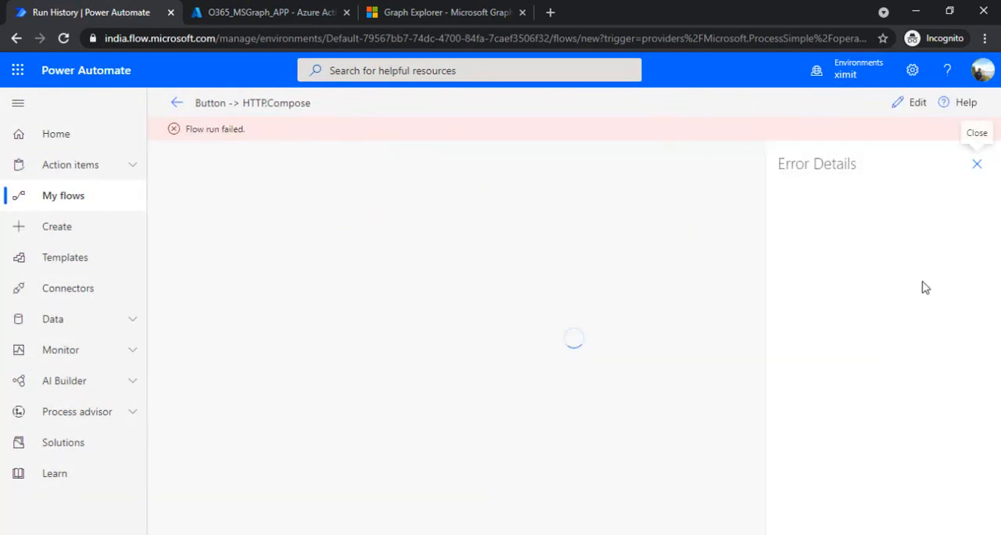
Examine the HTTP action's error and the quotes around the group name in its submitted URI in the test run.
left_click(576, 314)
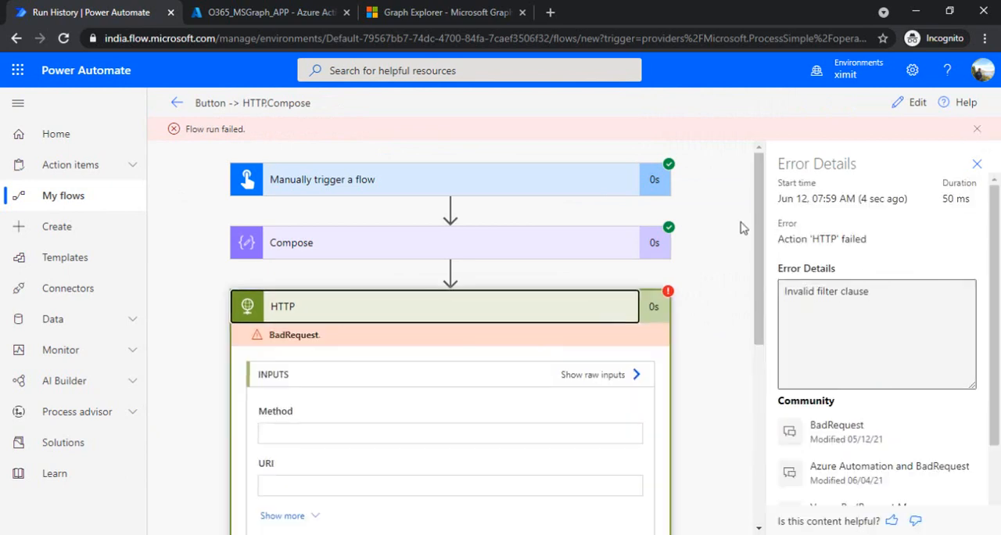
scroll(754, 256, "down", 3)
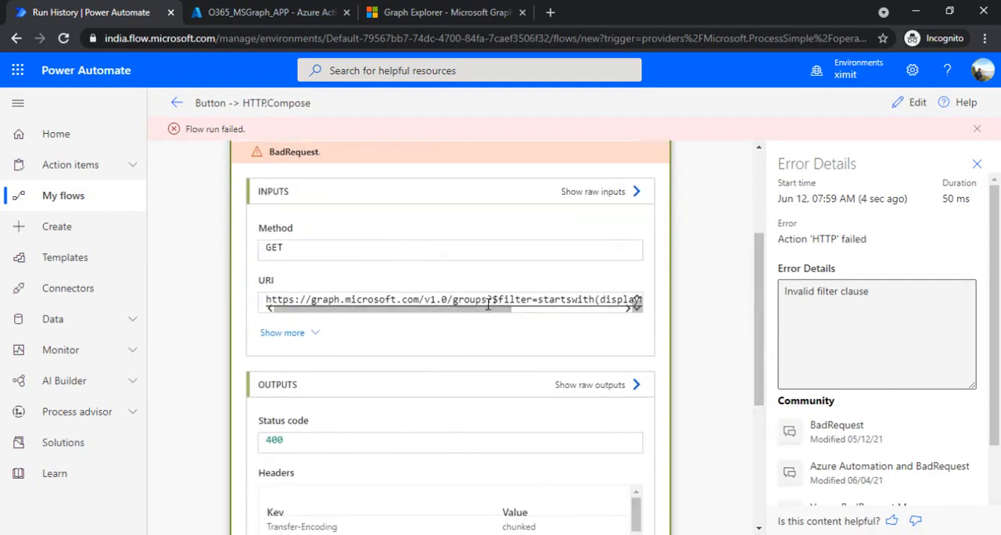
left_click_drag(488, 307, 419, 316)
left_click_drag(503, 311, 449, 325)
left_click_drag(520, 312, 580, 311)
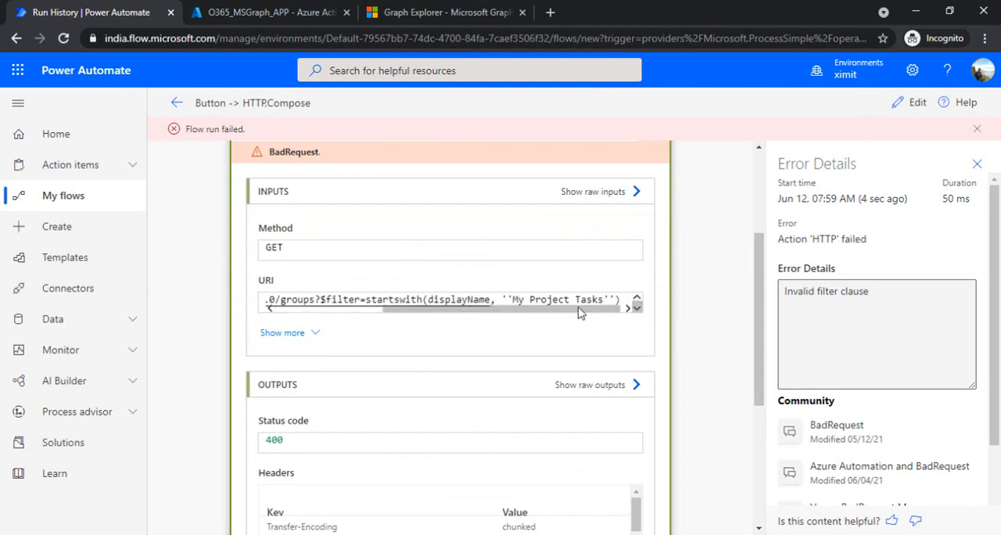
left_click(513, 299, "shift")
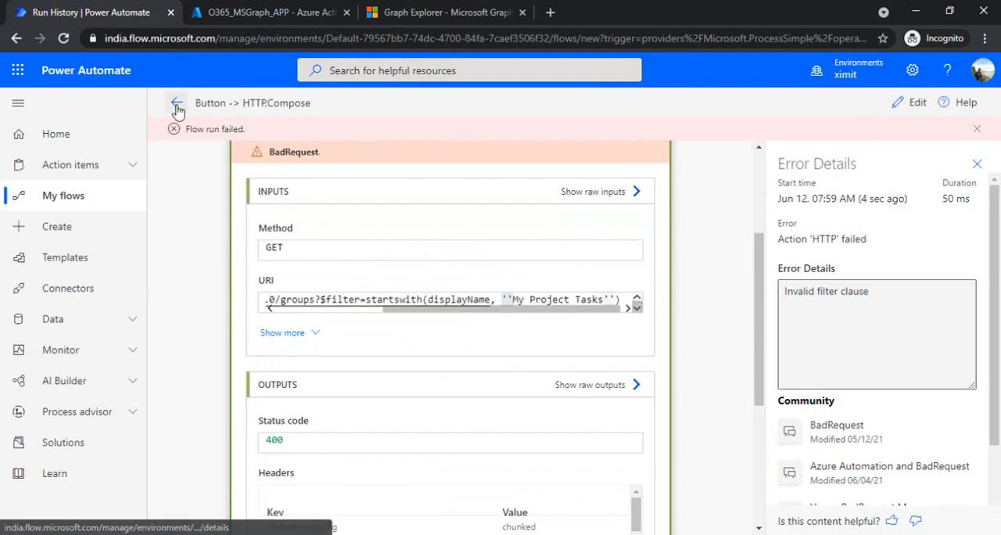
Reopen the flow for editing, remove the single quotes around Outputs in the HTTP action's URI and save.
left_click(177, 103)
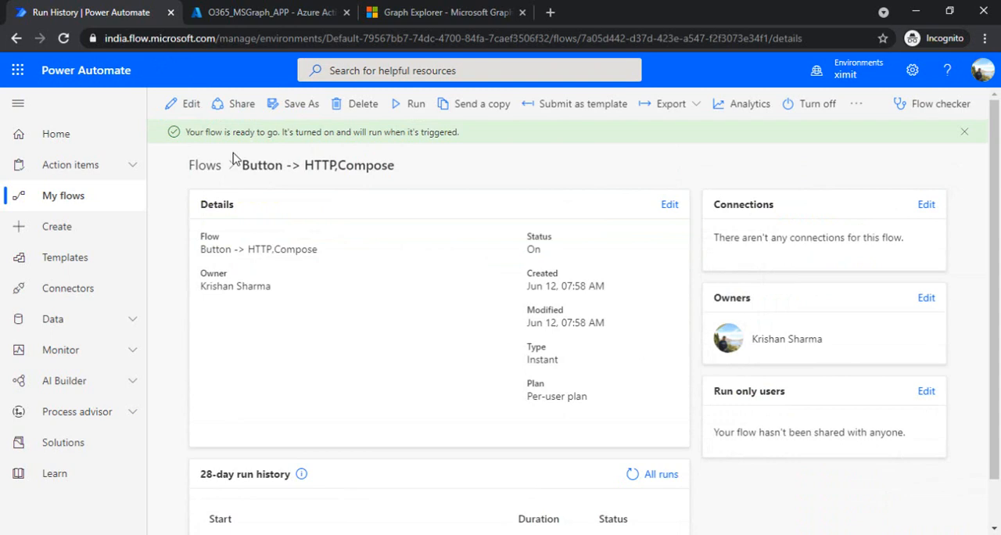
left_click(187, 103)
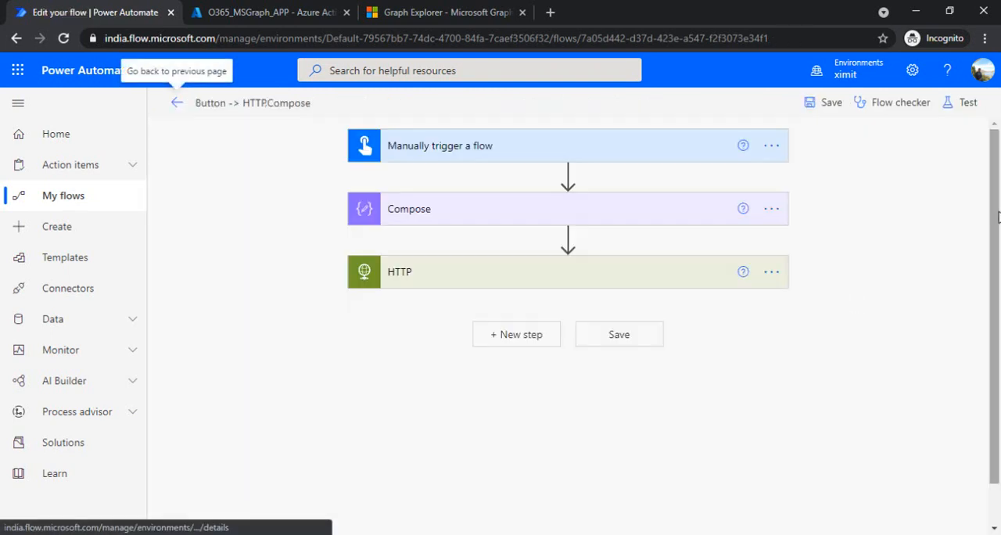
left_click(695, 270)
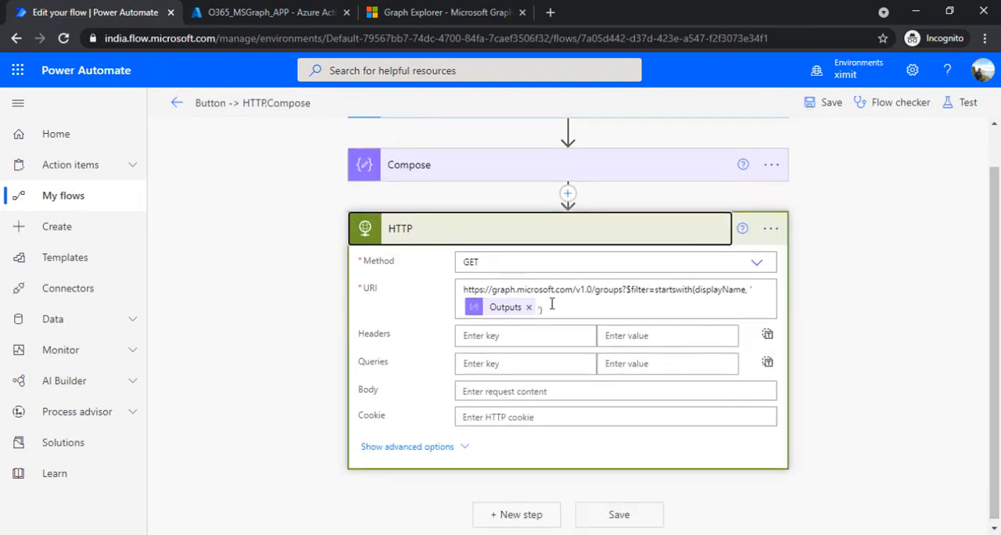
left_click(552, 305)
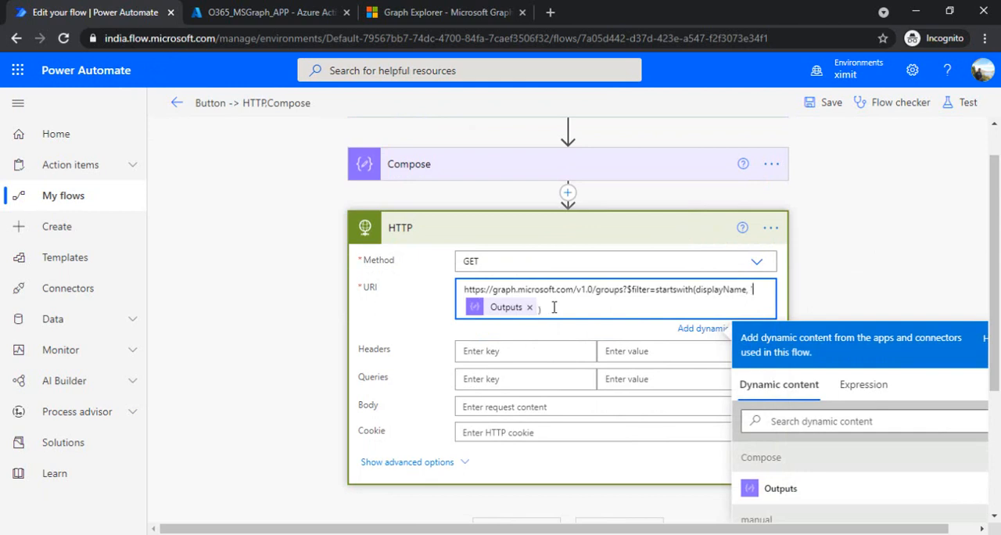
left_click(831, 108)
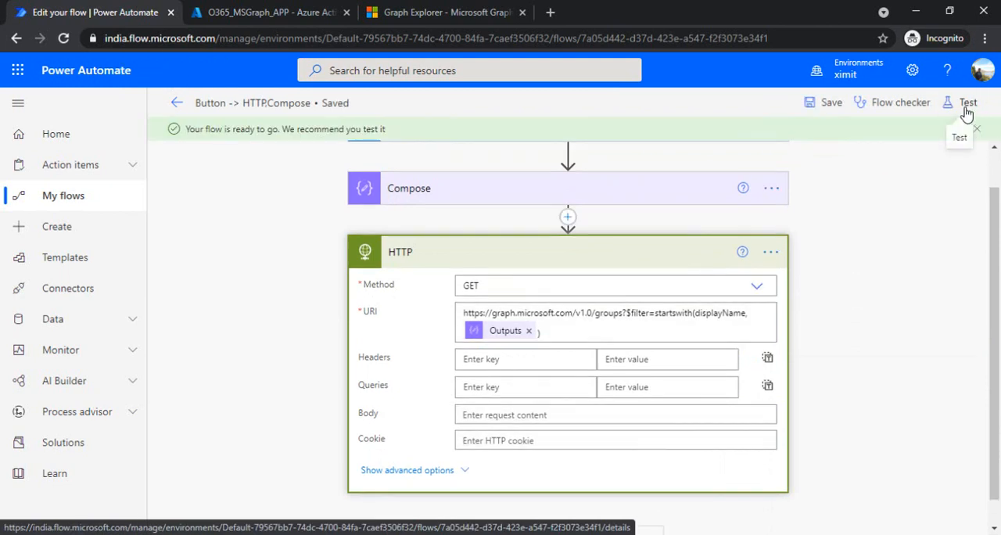
Run a manual test of the flow with the corrected URI and open the run's results.
left_click(966, 110)
left_click(804, 139)
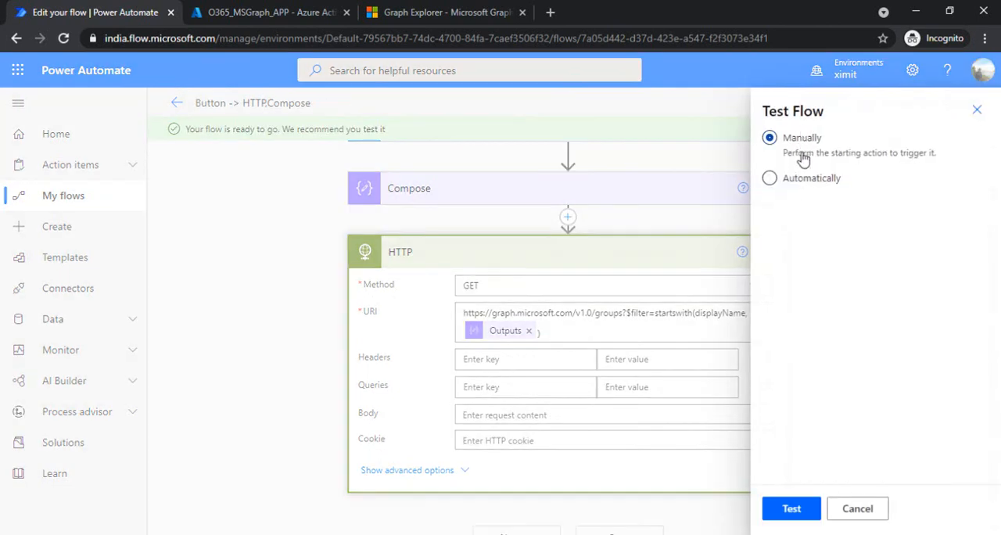
left_click(792, 507)
left_click(820, 510)
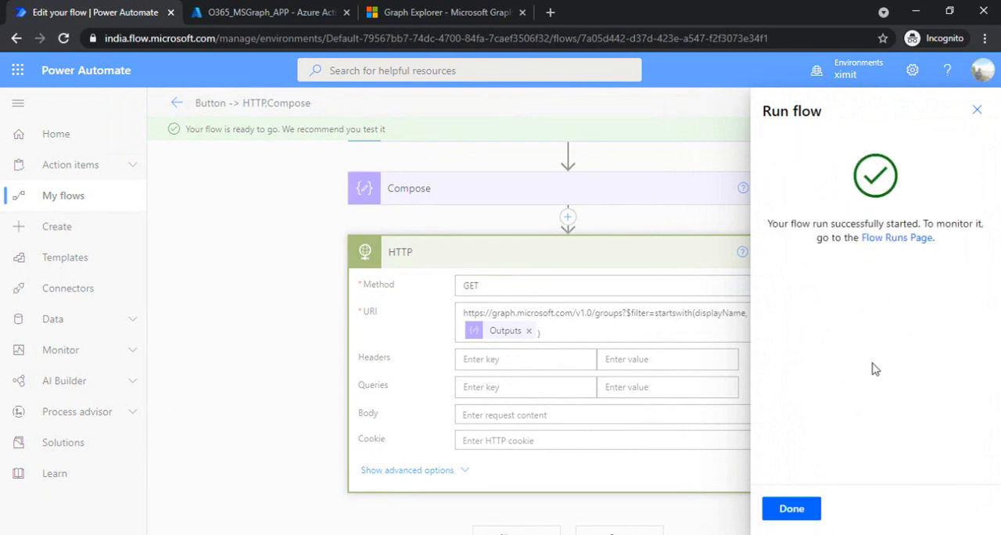
left_click(788, 510)
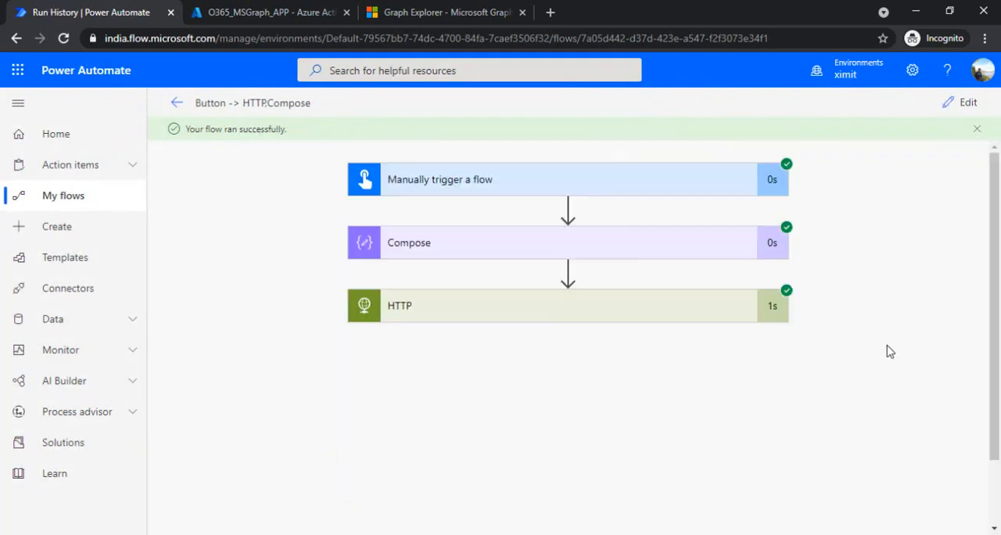
Examine the HTTP action's inputs, status code and response body in the test run, then collapse the action.
left_click(685, 314)
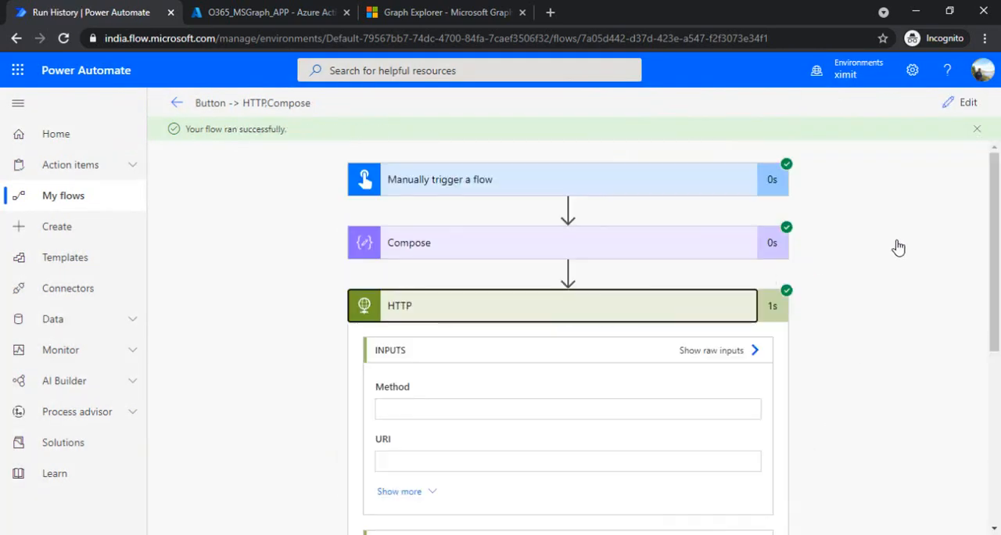
scroll(1000, 217, "down", 6)
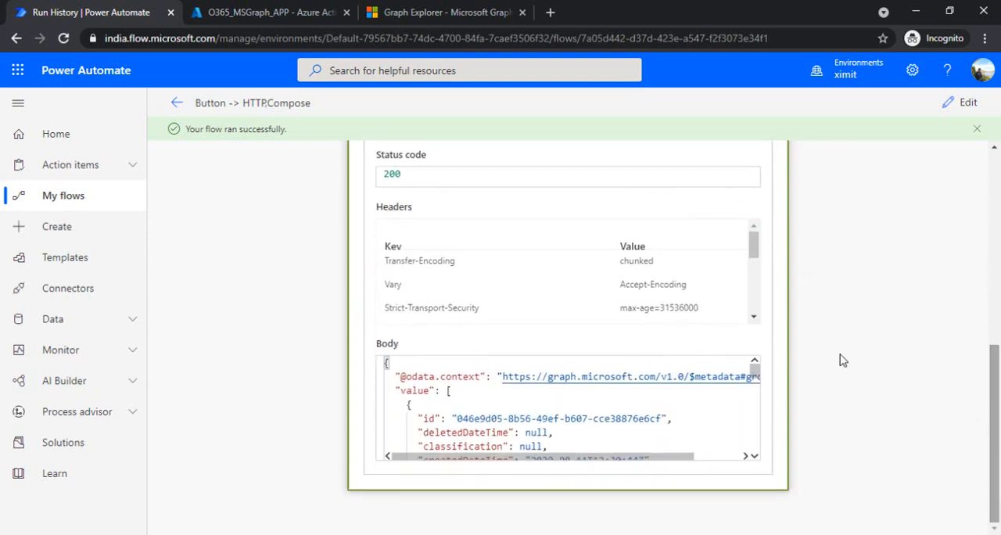
mouse_move(754, 374)
left_mouse_down()
mouse_move(769, 463)
mouse_move(771, 371)
left_mouse_up()
left_click_drag(999, 408, 998, 221)
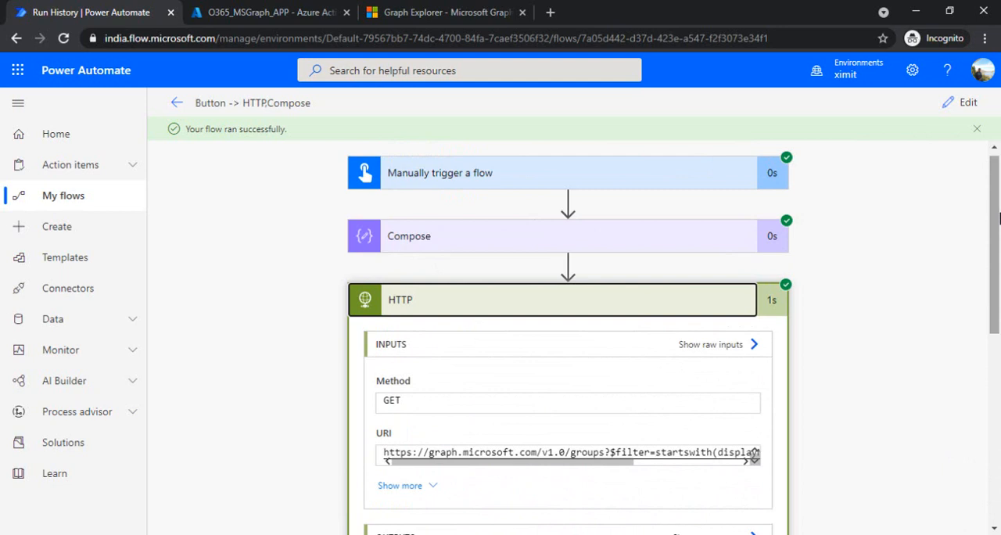
left_click(595, 290)
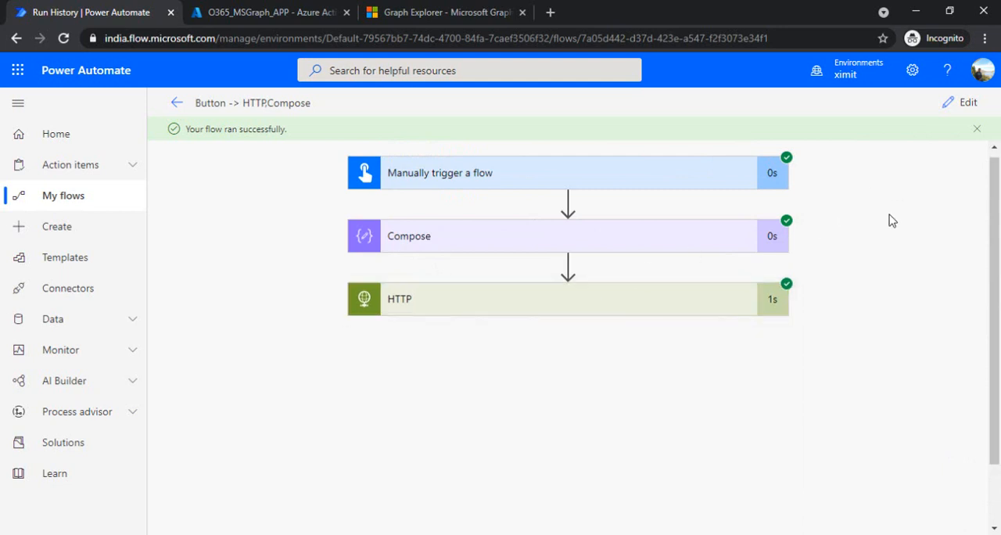